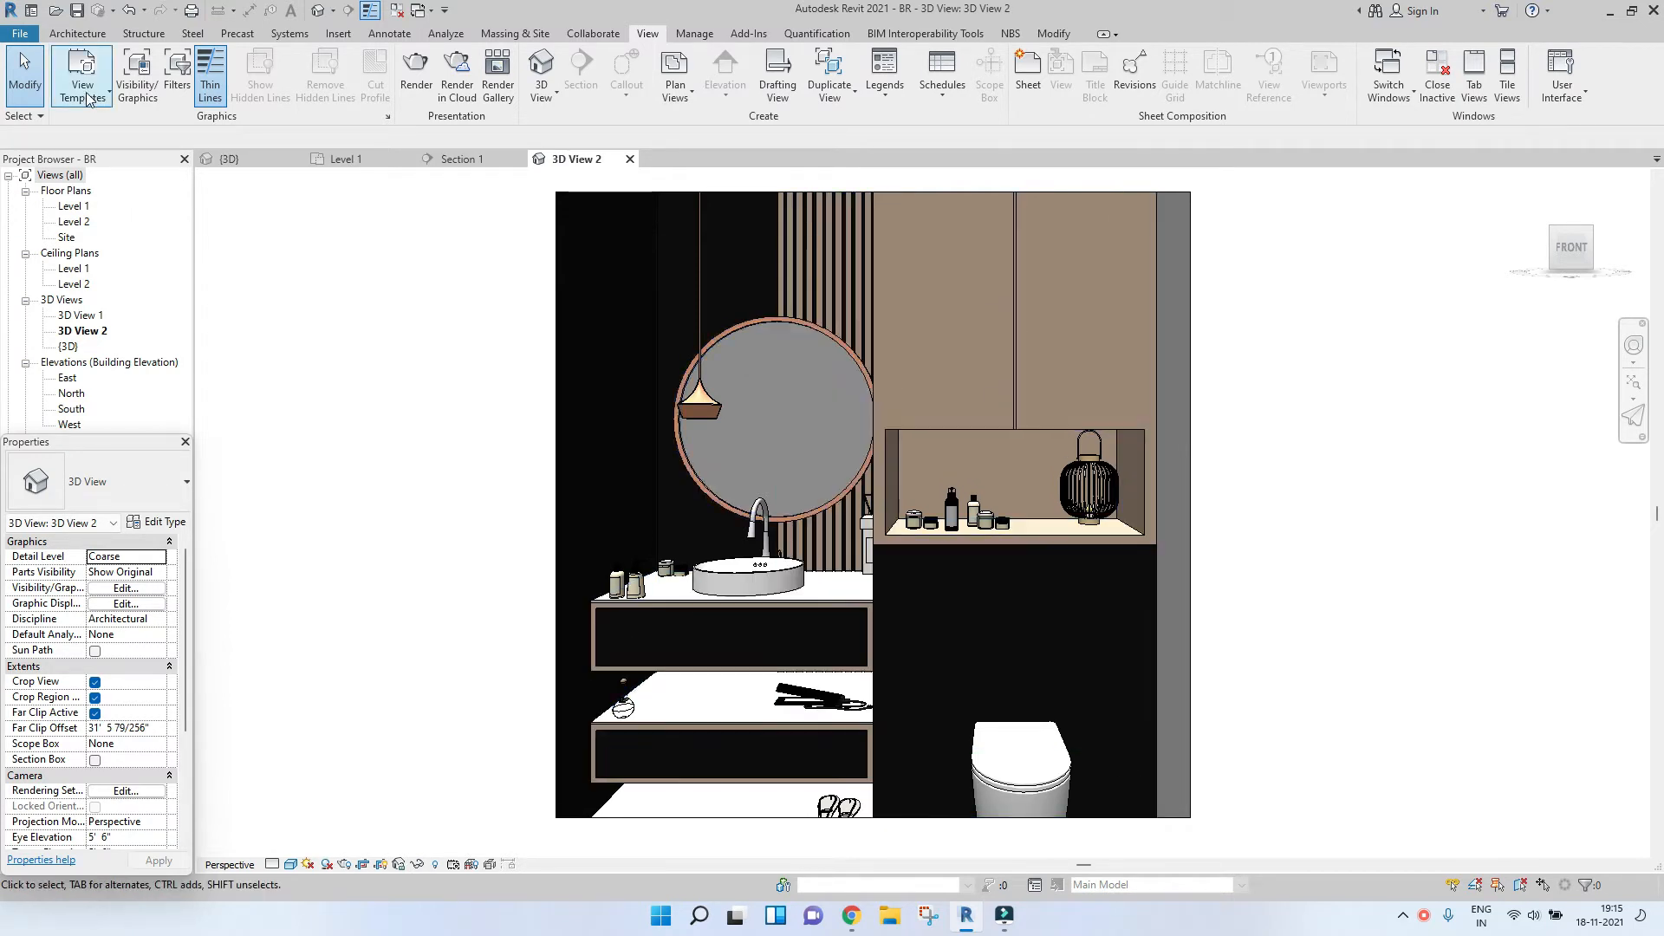
click(87, 34)
click(205, 86)
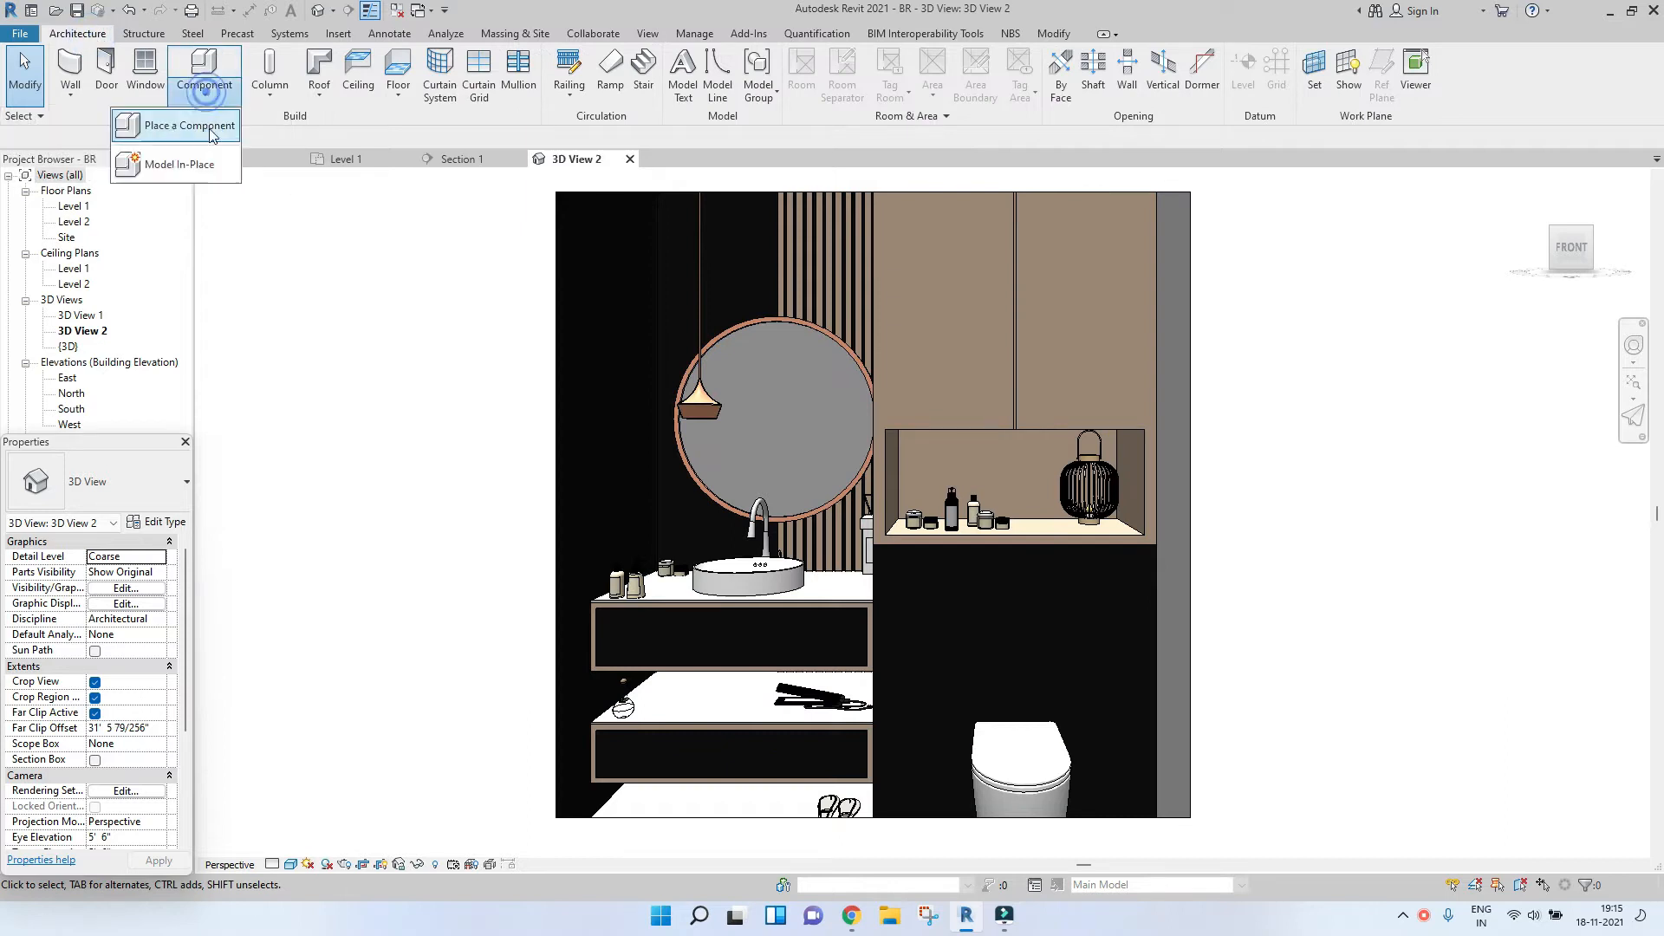
click(418, 426)
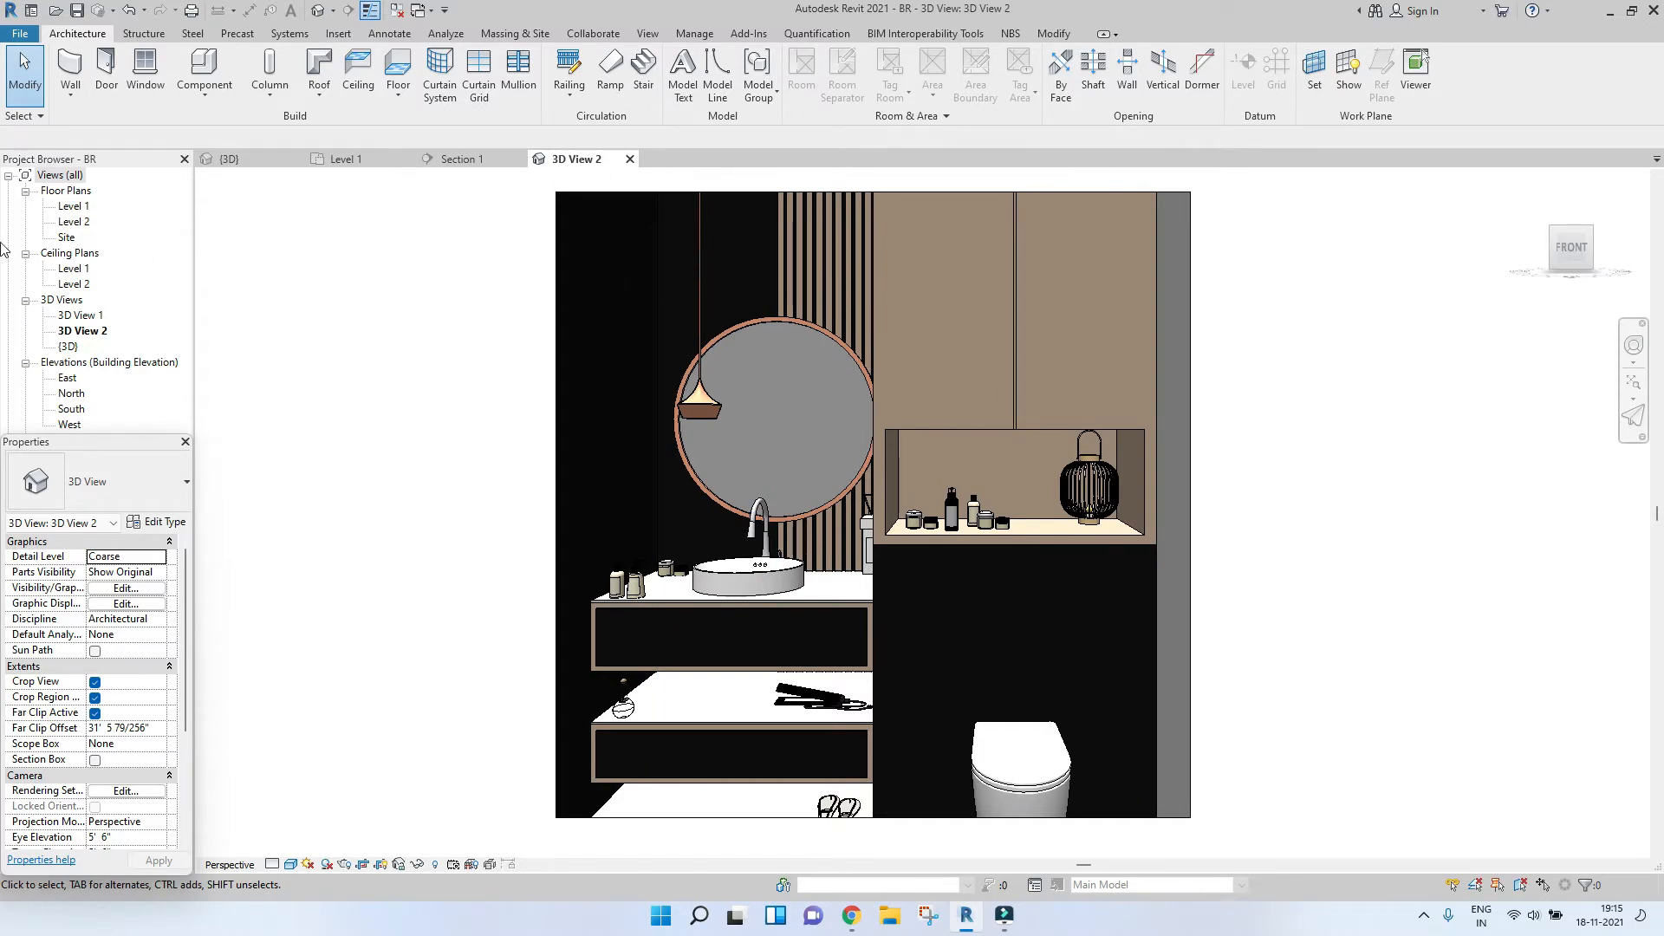
click(75, 331)
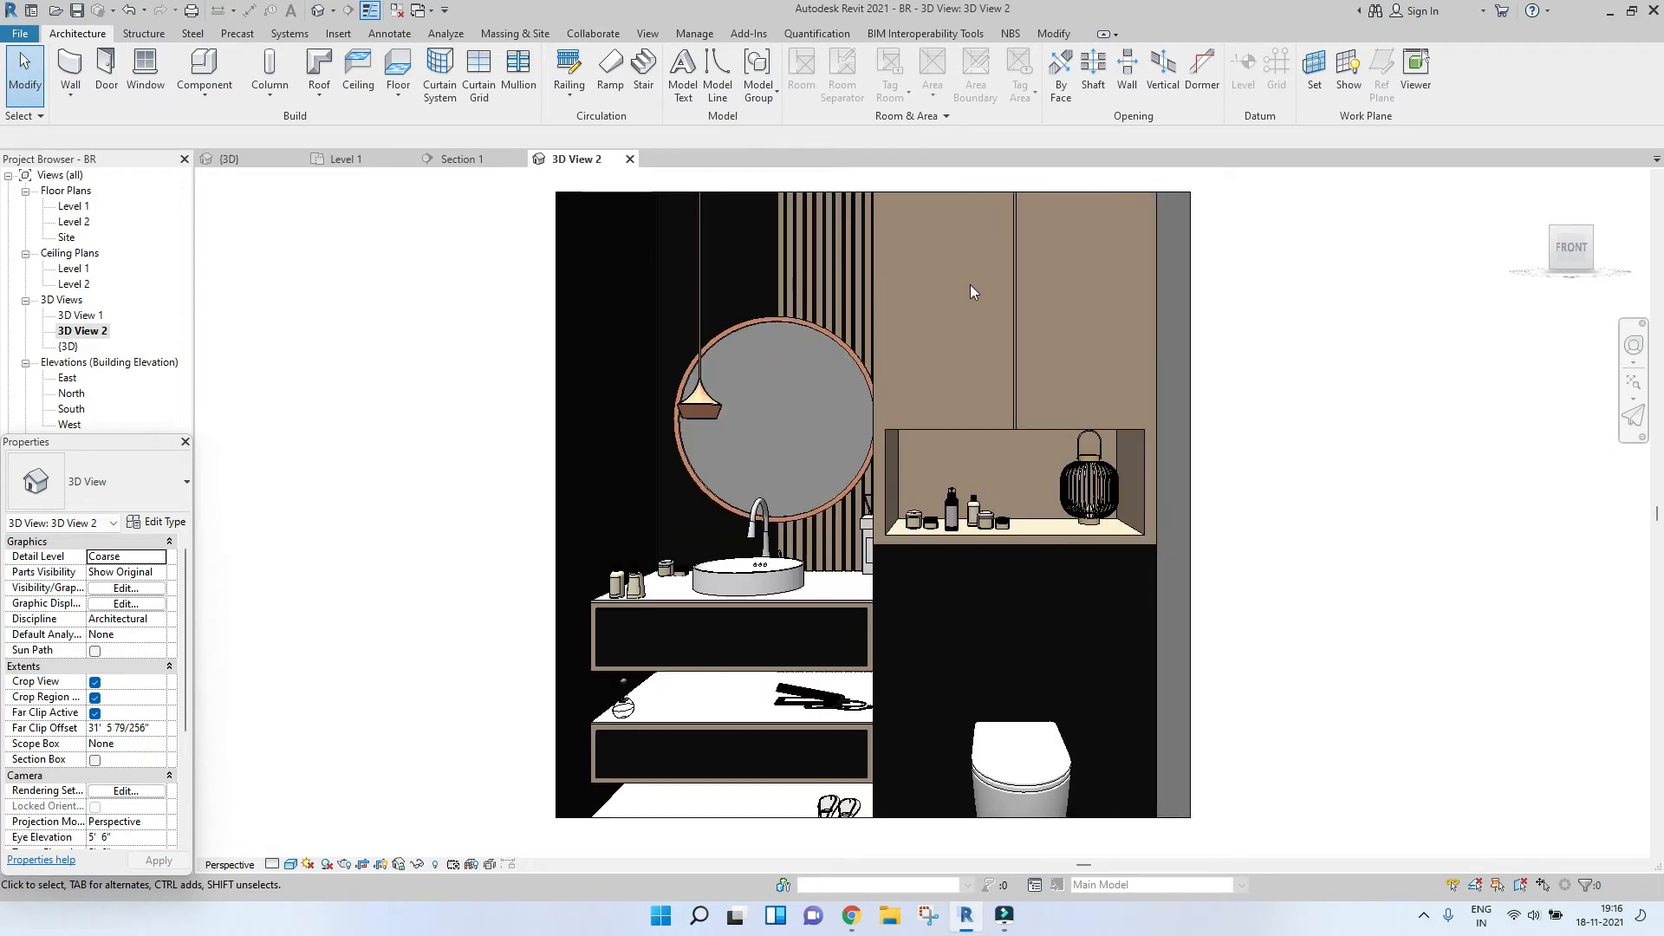
Open the rendering settings for the 3D View 2 bathroom camera view.
click(649, 33)
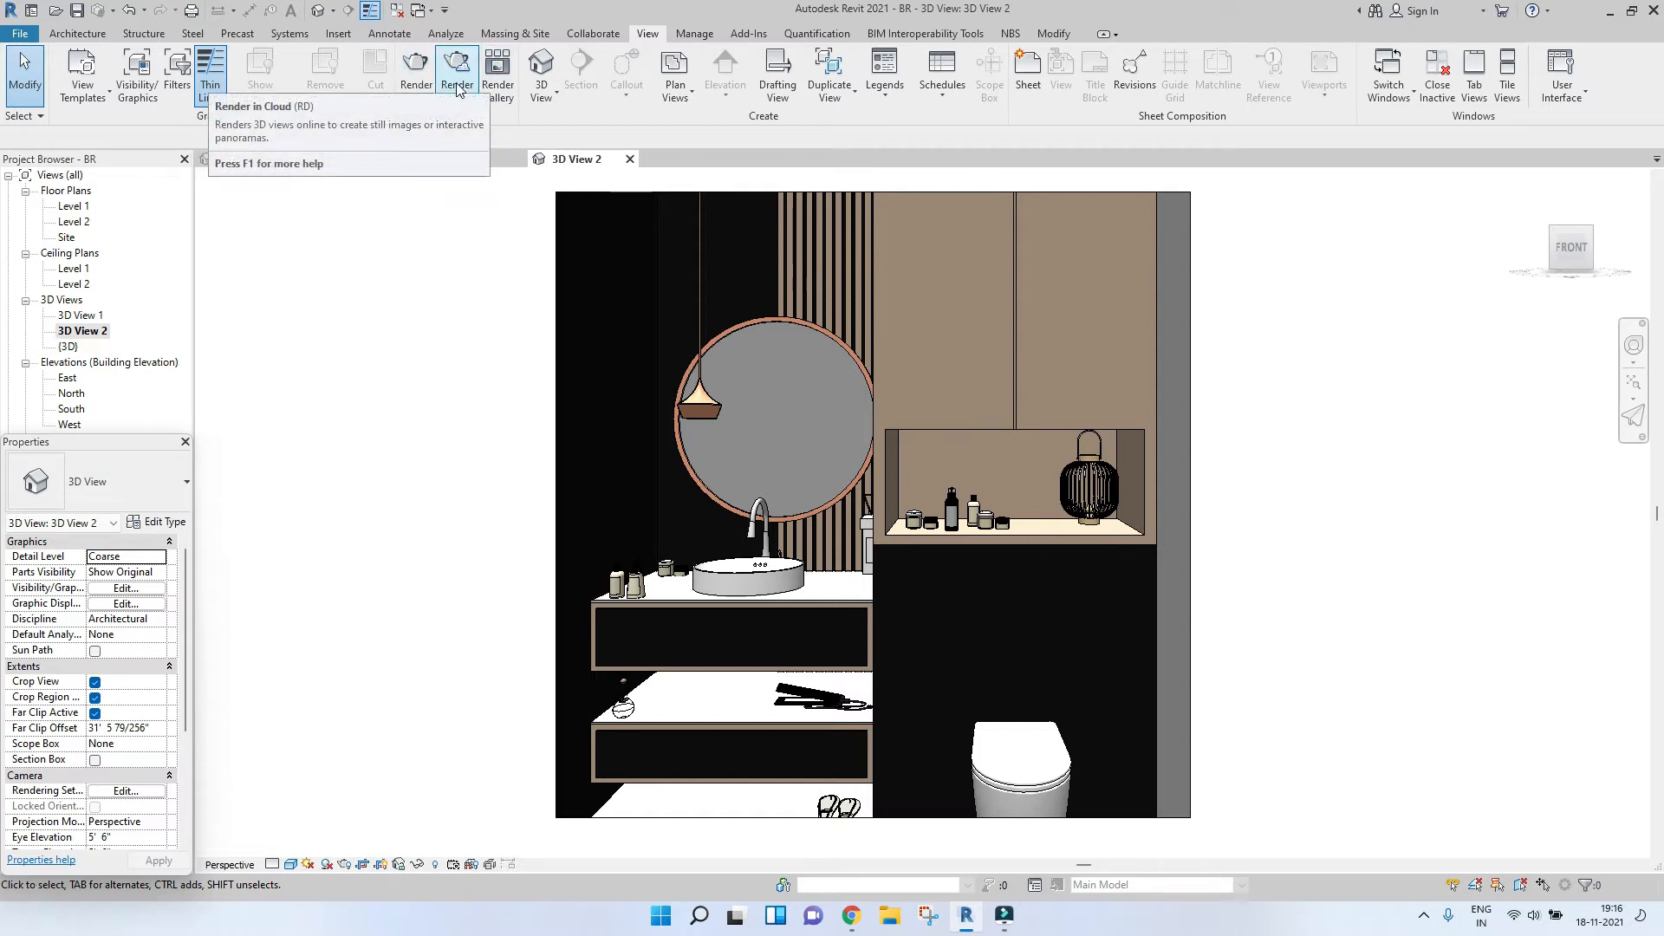
click(406, 86)
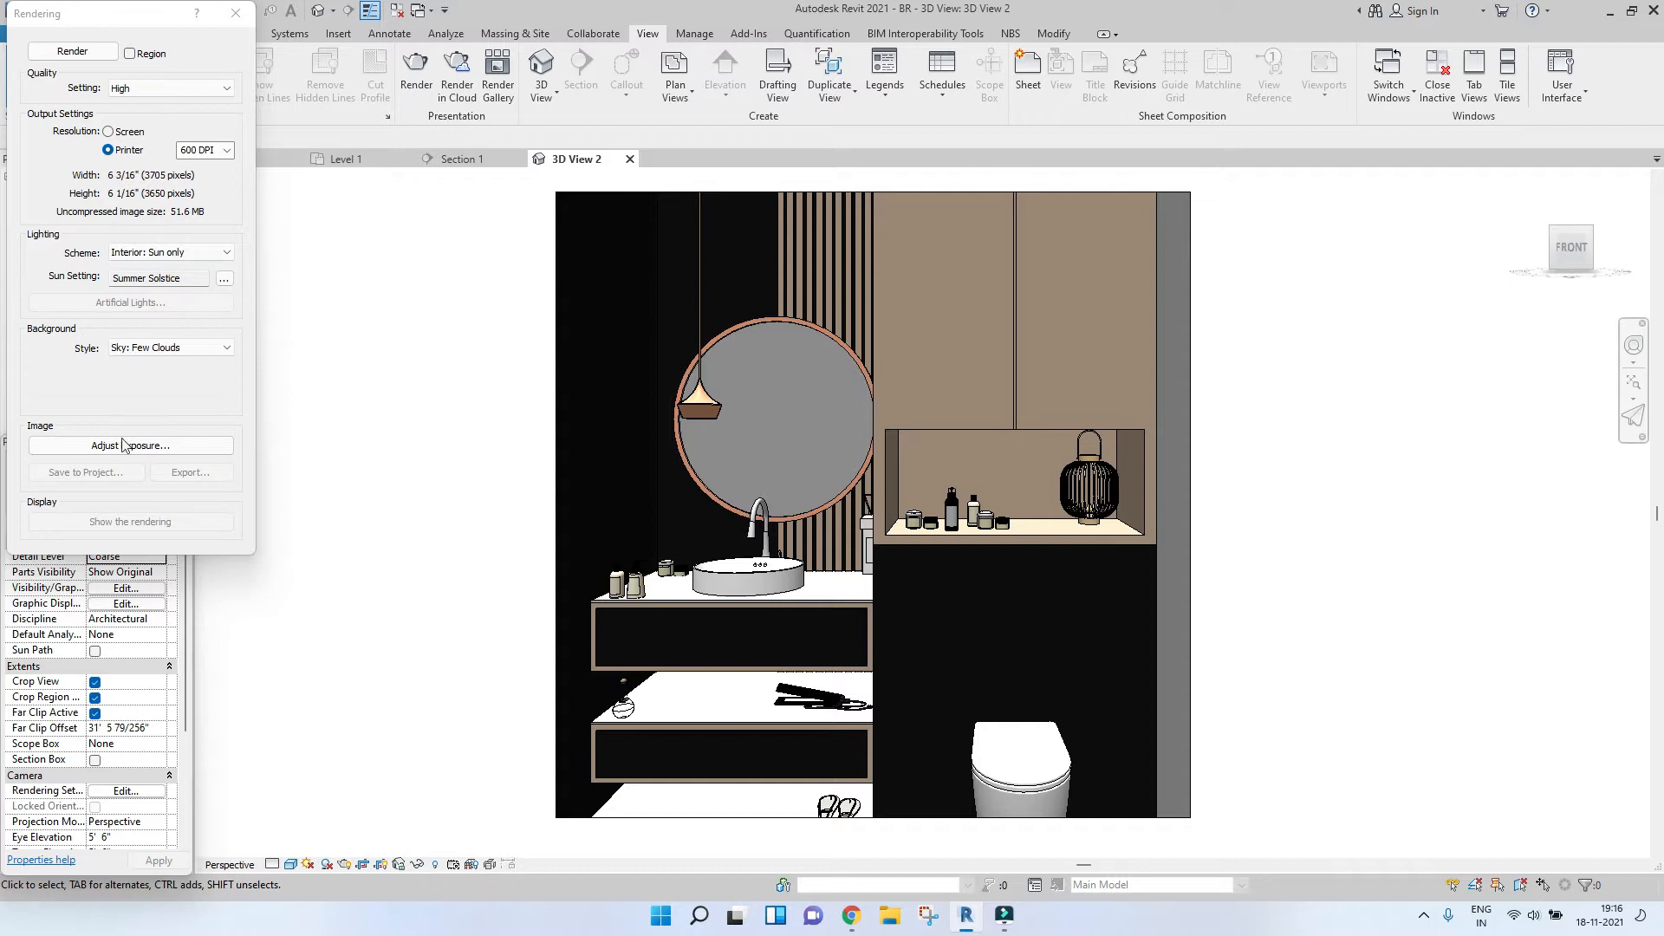
click(235, 13)
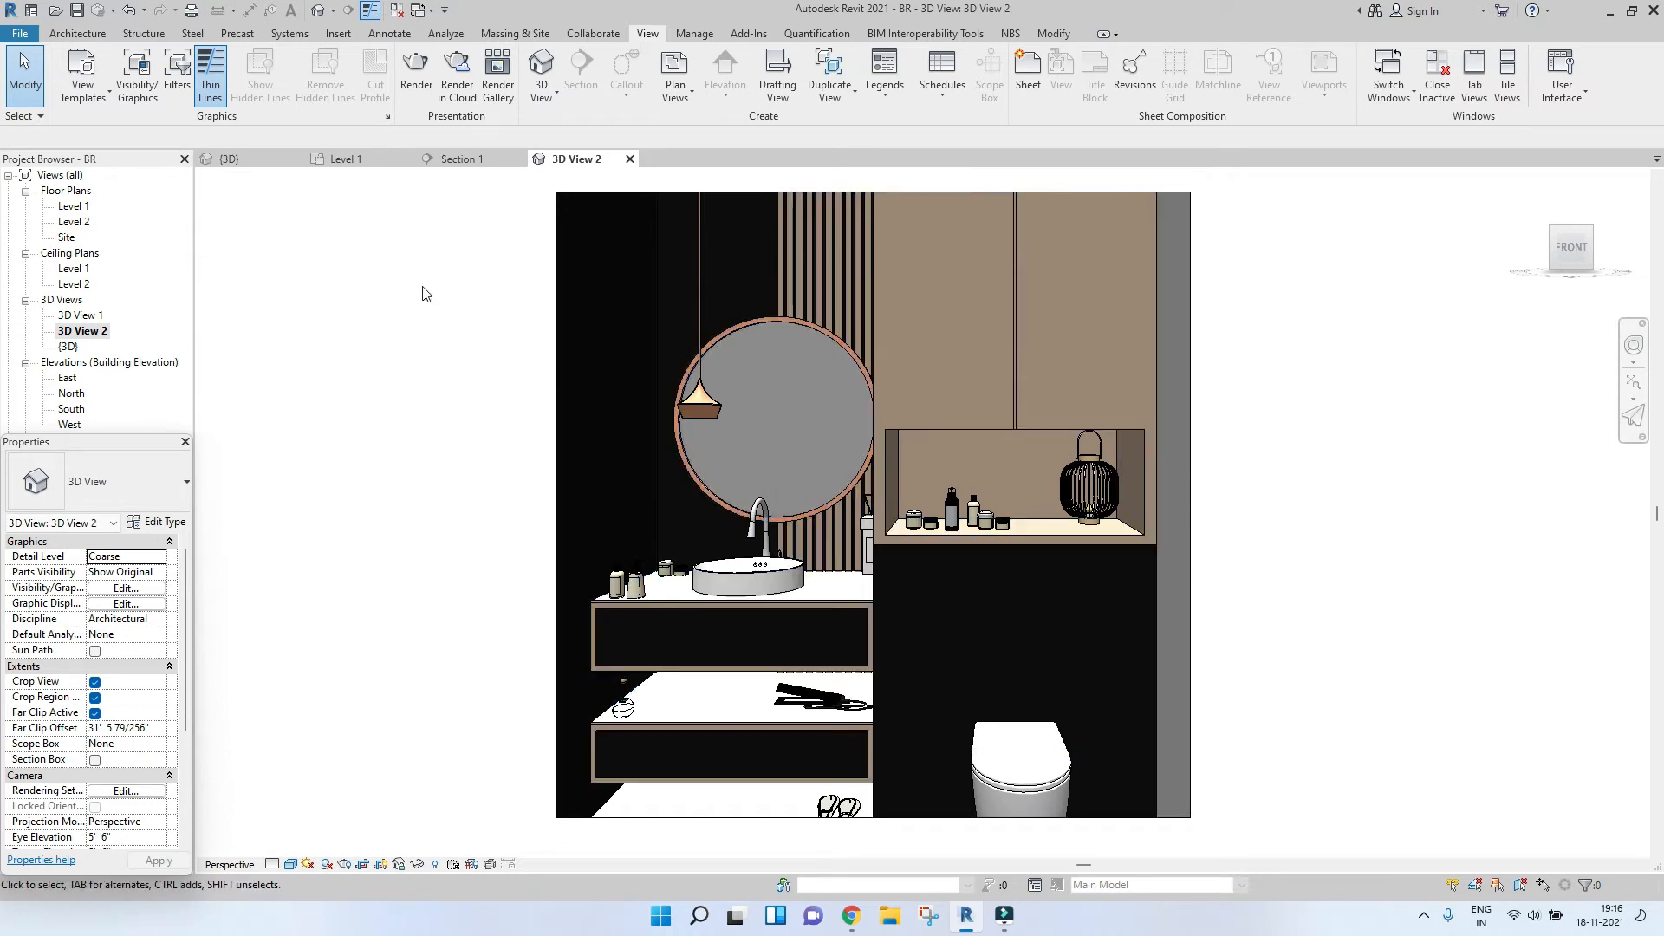
click(419, 80)
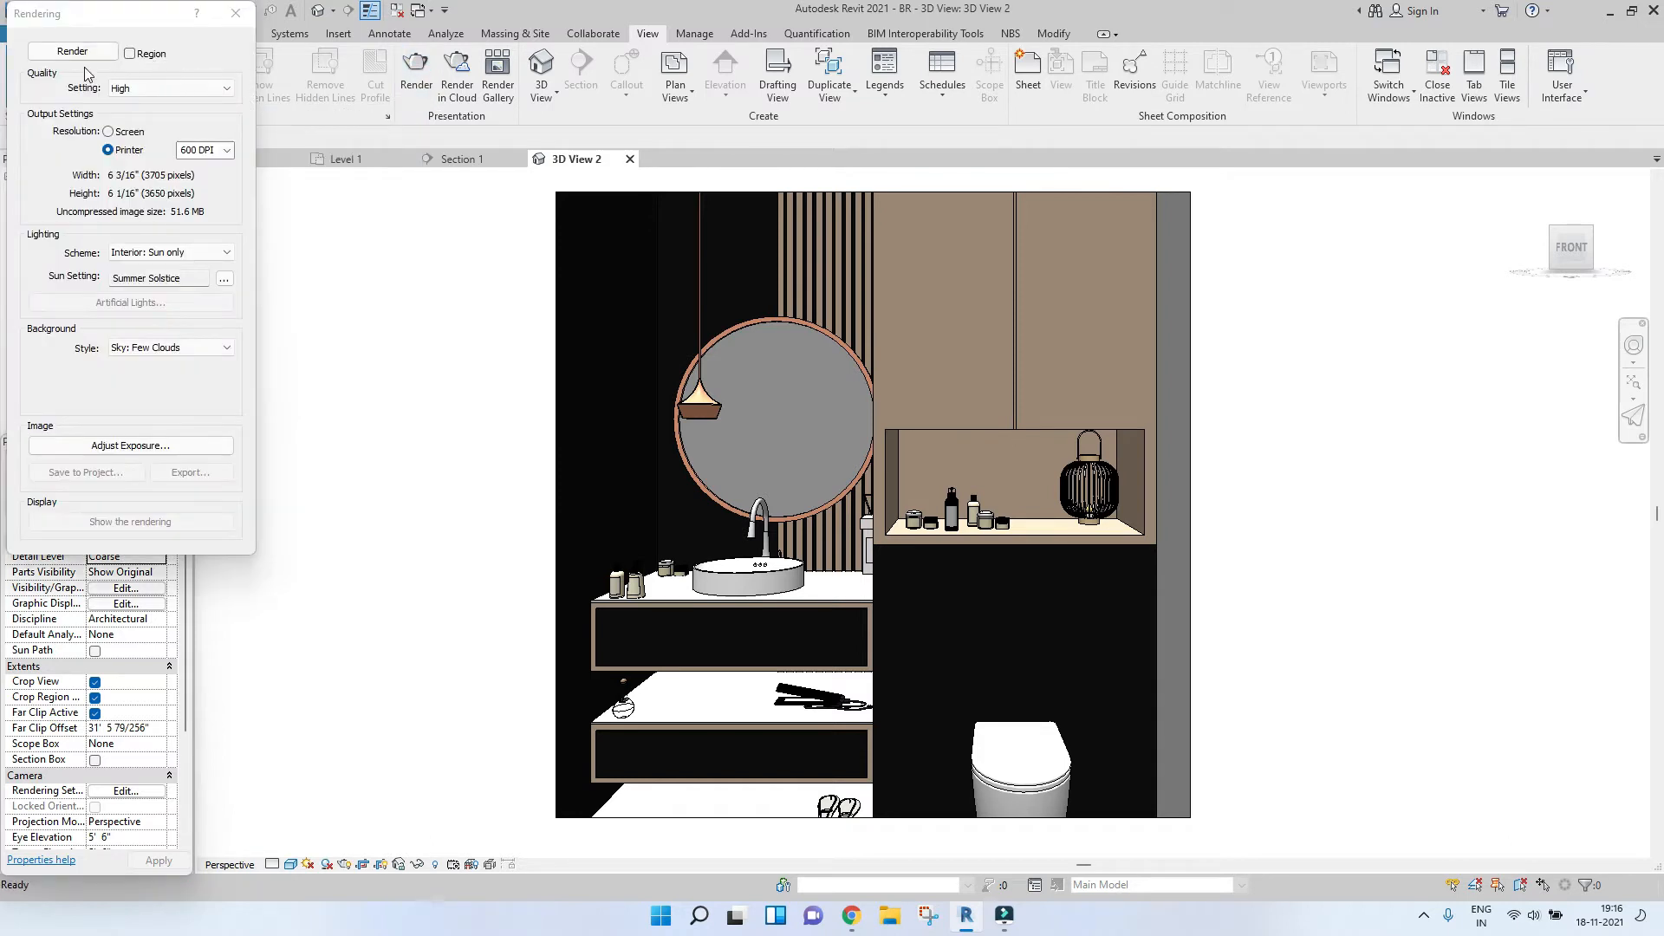
Try a render region stretched to all edges of the bathroom view, and turn the region option back off.
click(130, 54)
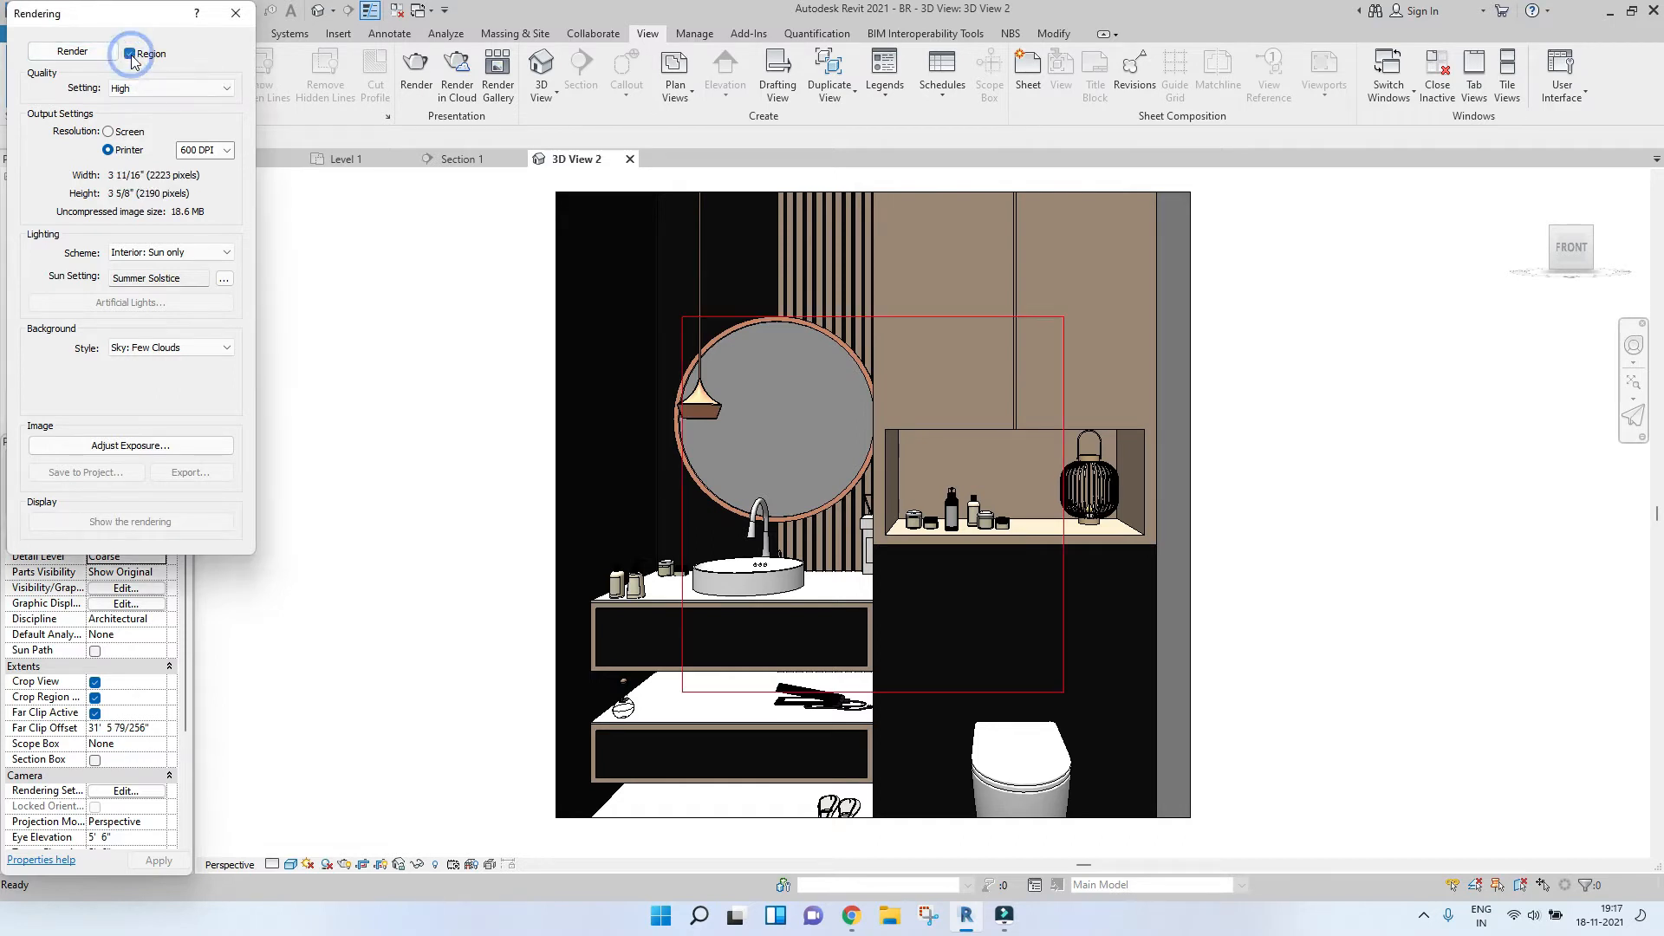
click(973, 319)
drag(867, 317, 881, 190)
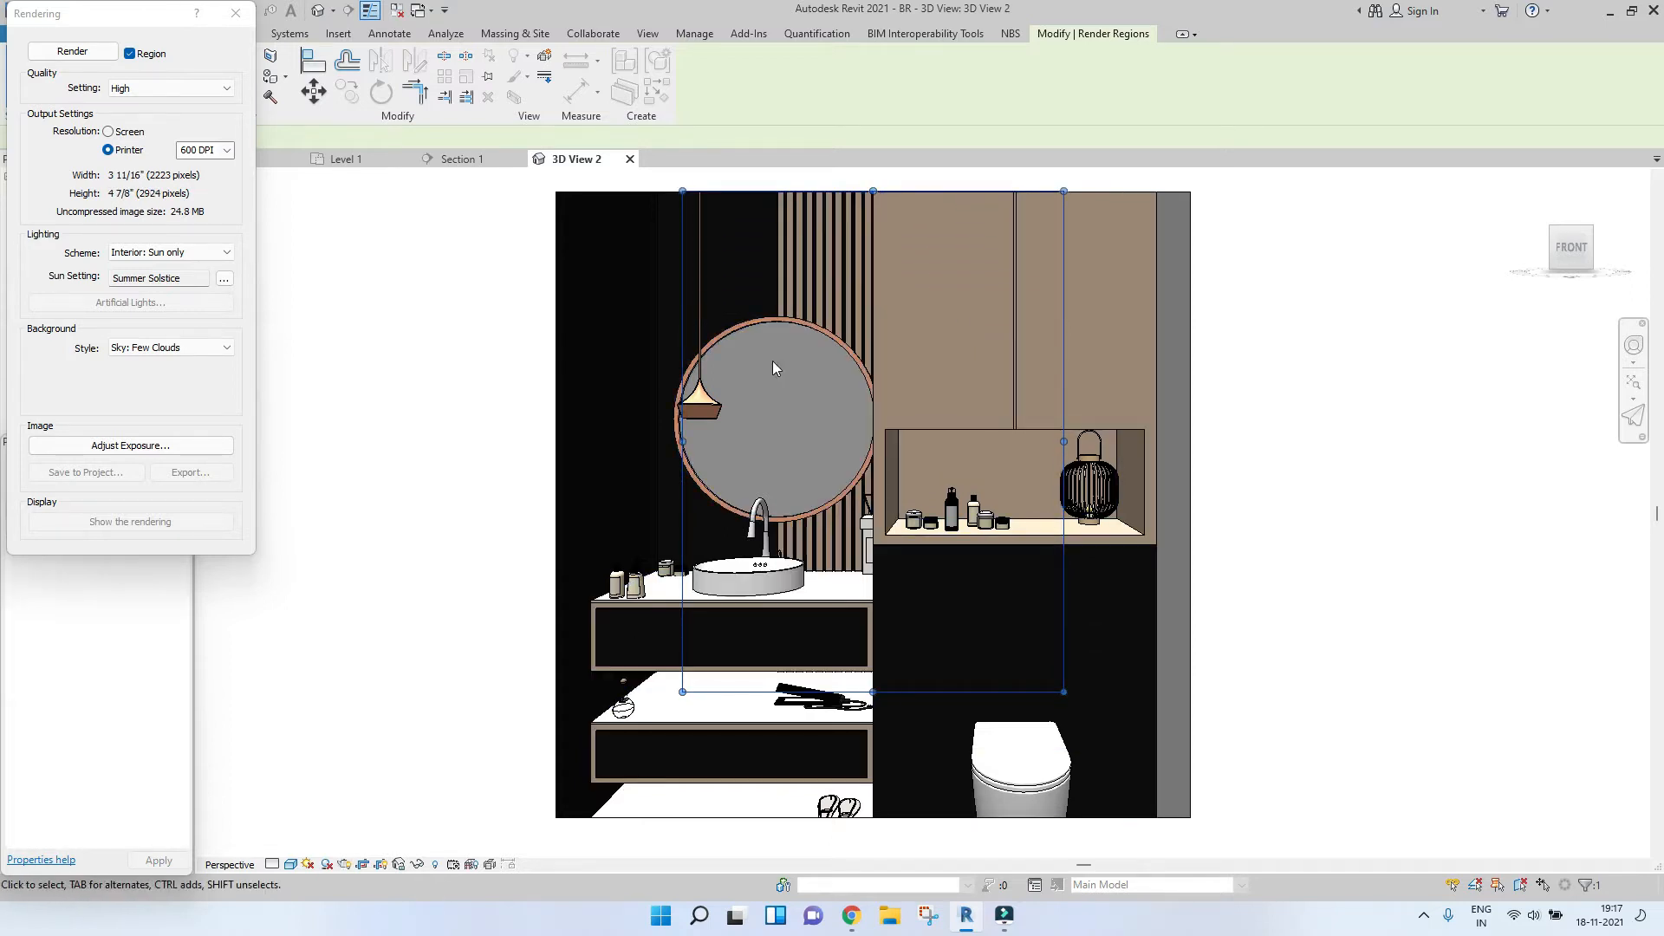
drag(683, 444, 556, 473)
drag(806, 680, 811, 817)
drag(1061, 503, 1183, 517)
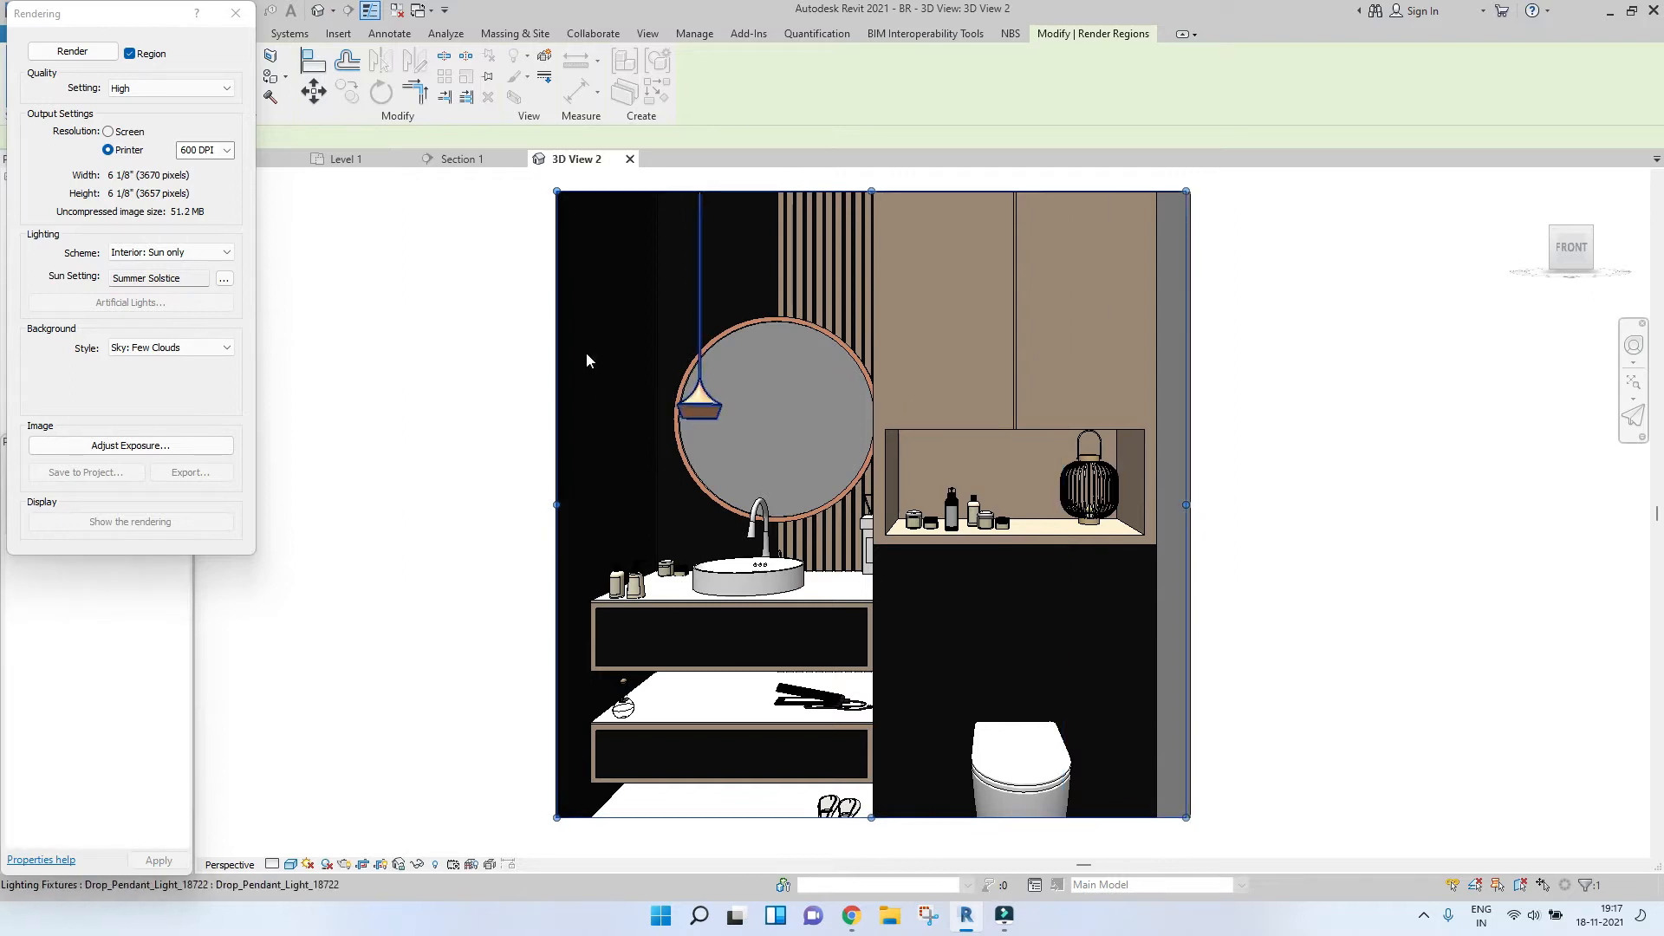
click(130, 54)
Set the render quality to Draft, keeping the rendering settings clear of the screen edge.
drag(160, 14, 195, 63)
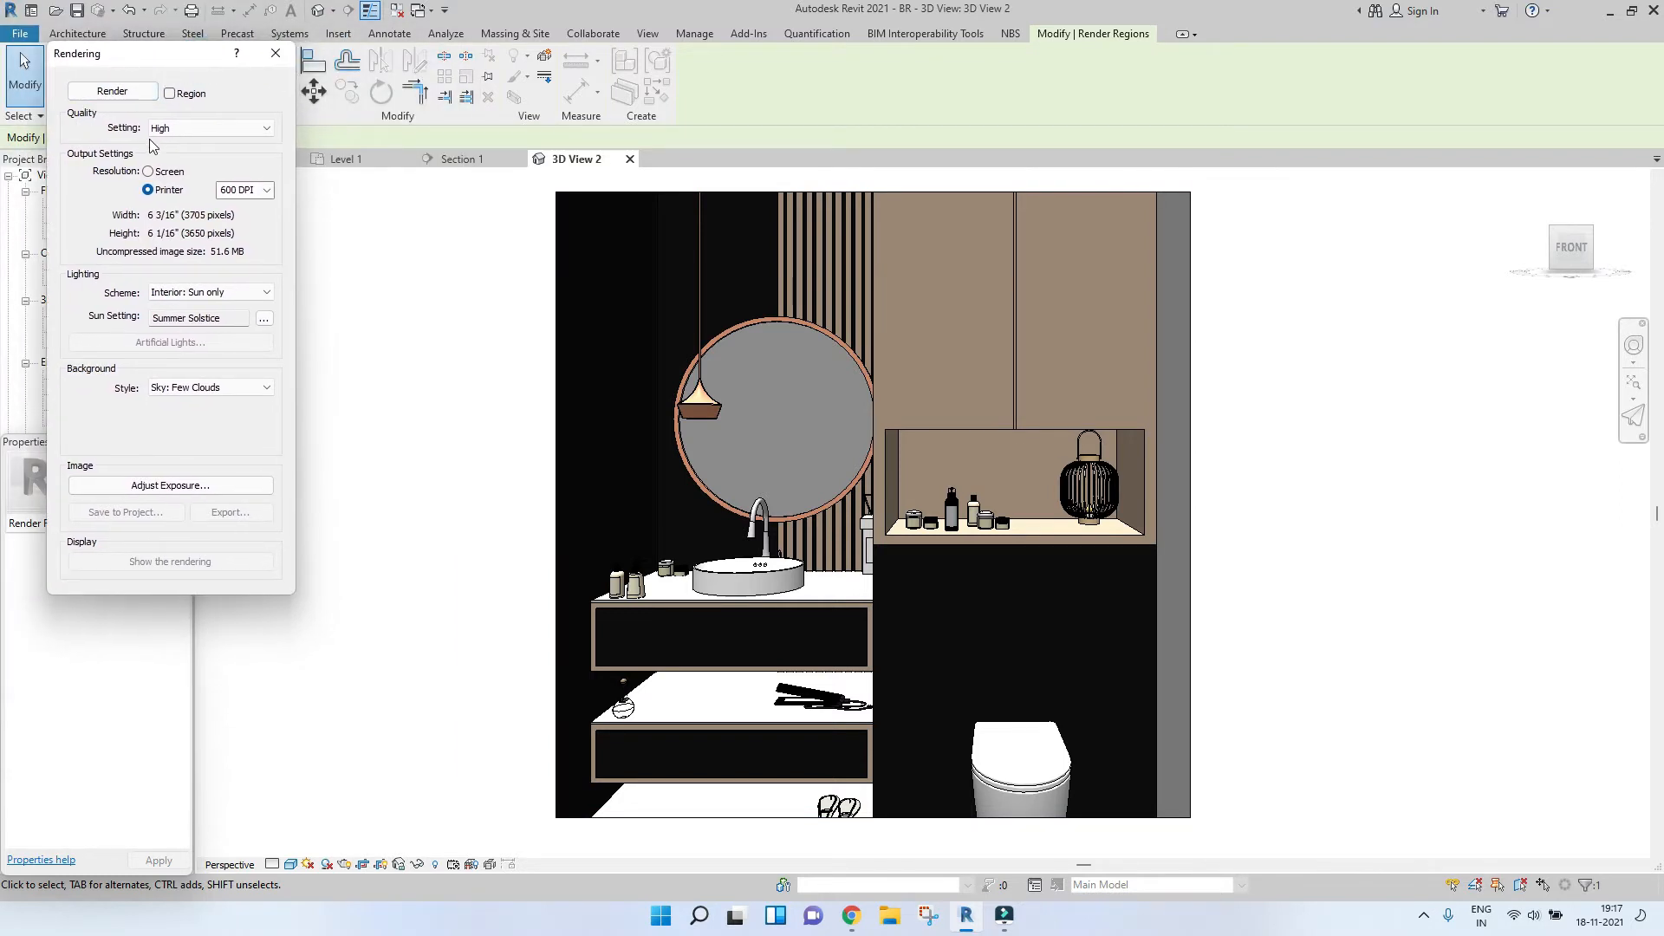
click(156, 128)
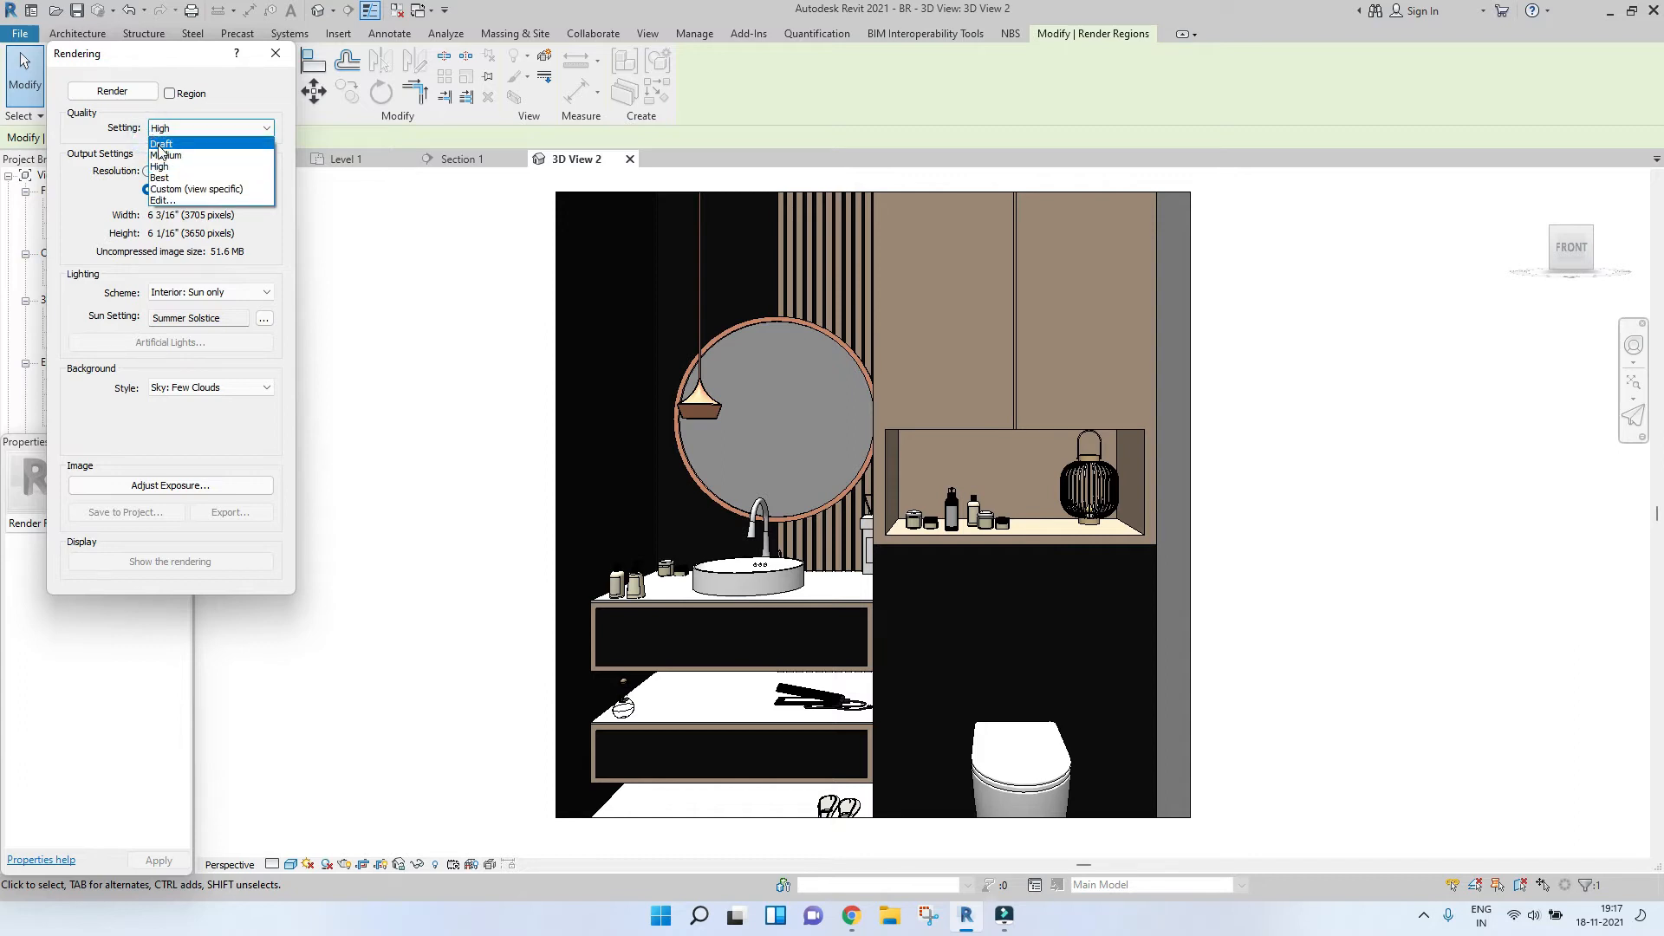
click(179, 189)
click(204, 128)
click(178, 146)
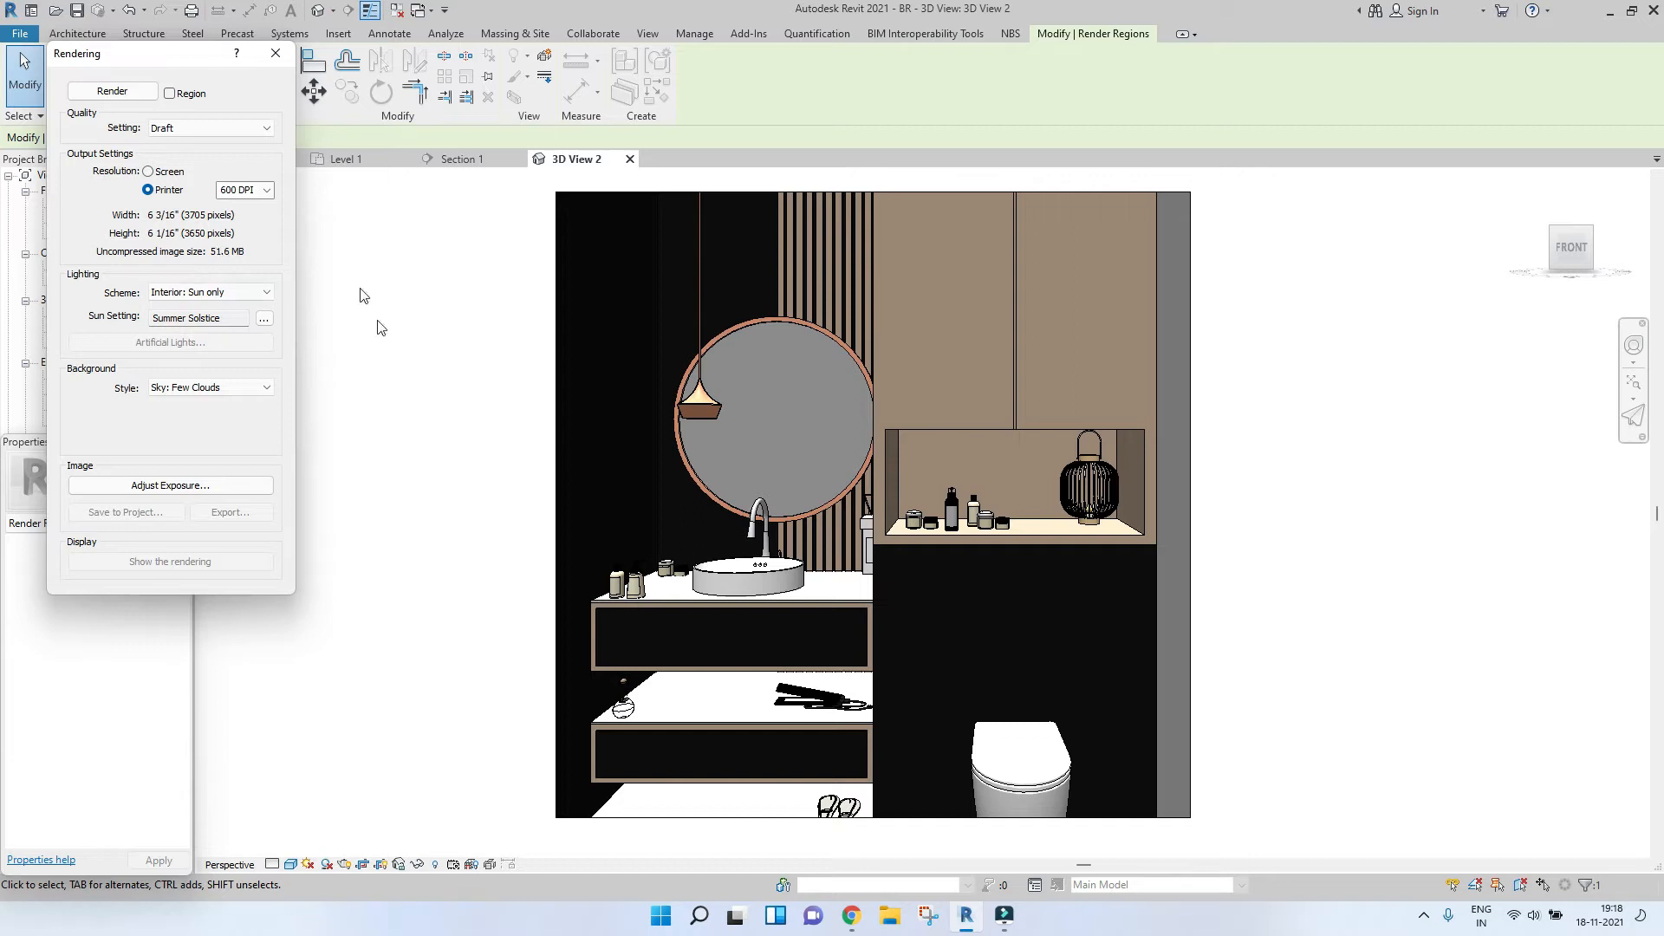
Try the screen output resolution, and return to printer output at 600 DPI.
click(149, 172)
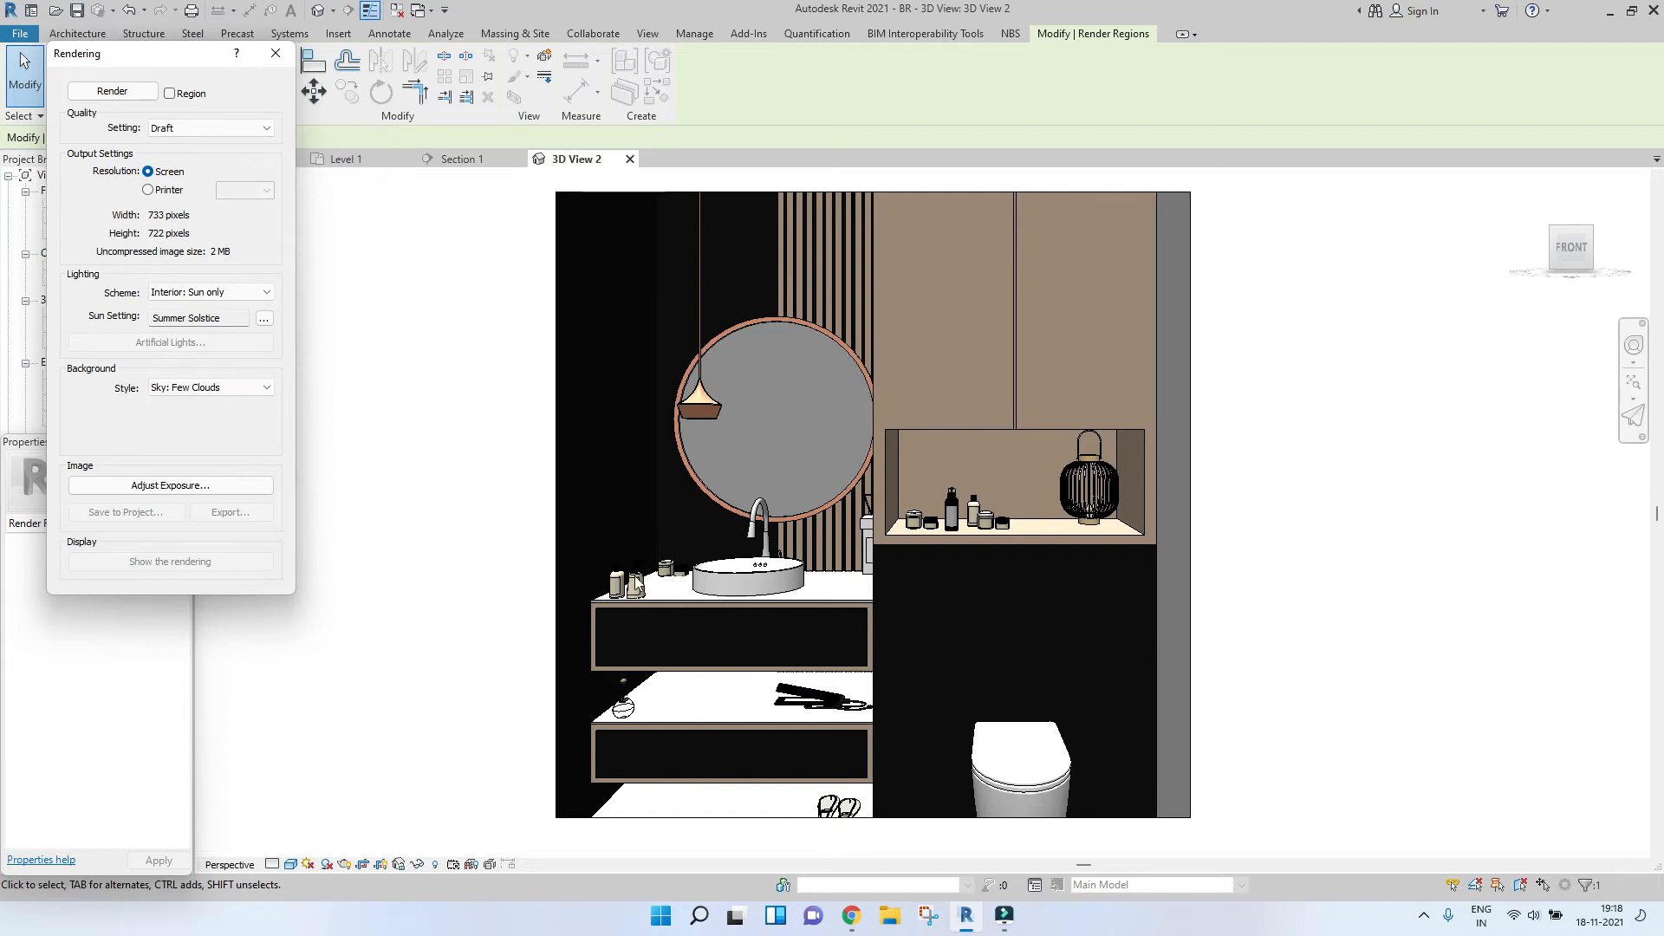
click(148, 190)
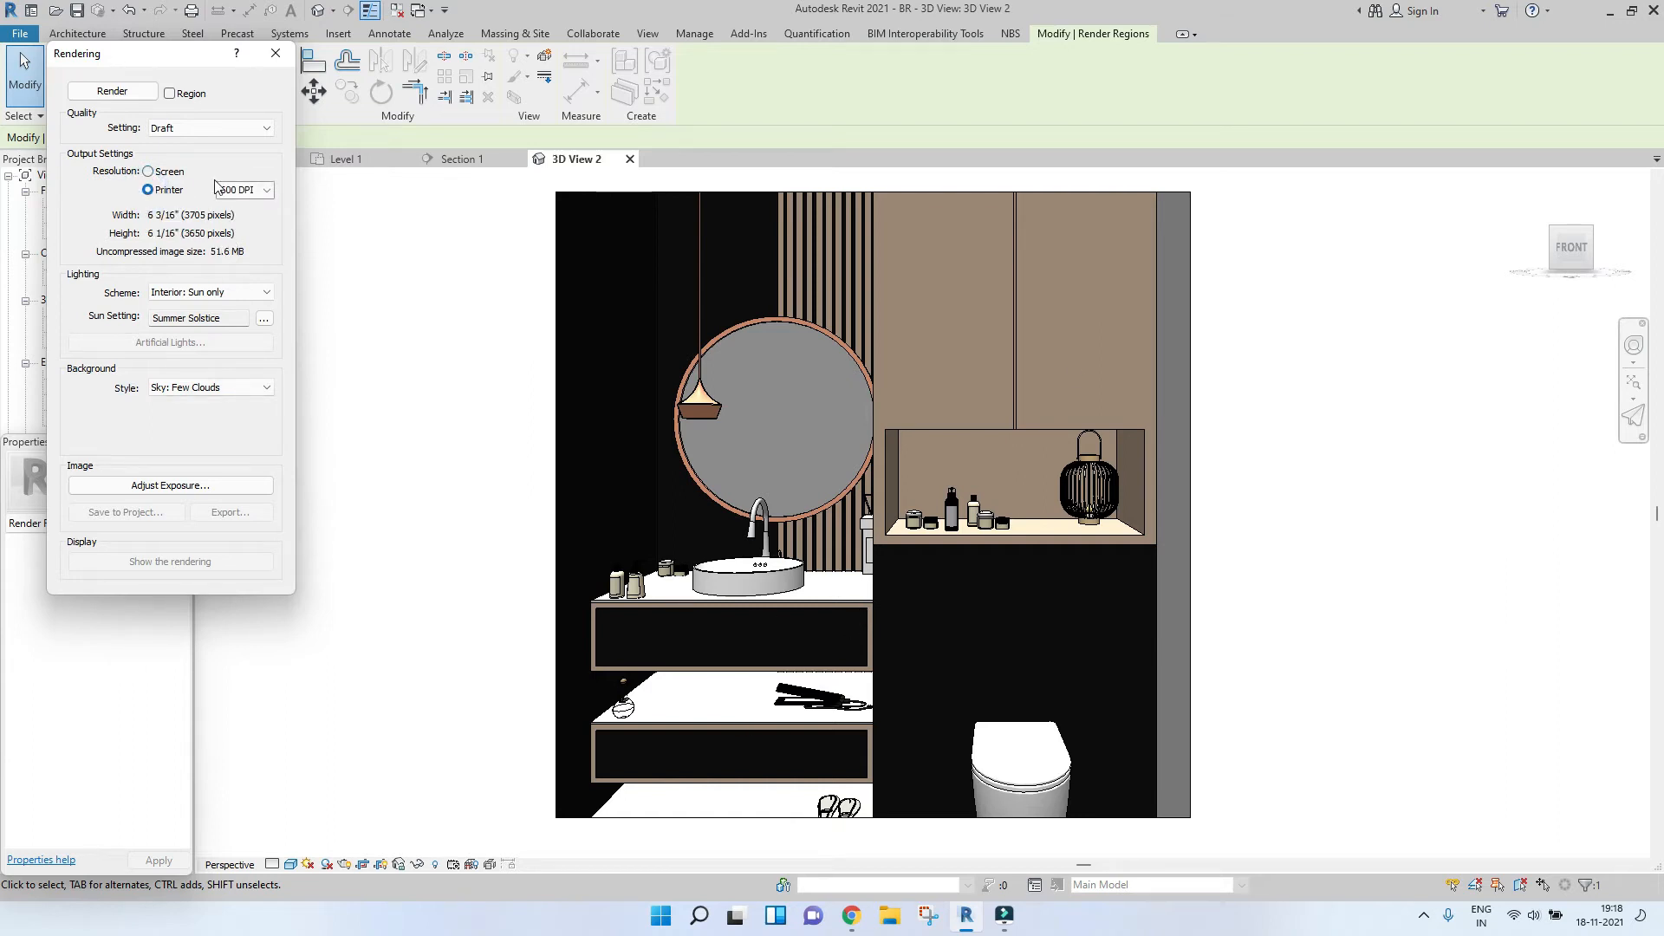
click(264, 190)
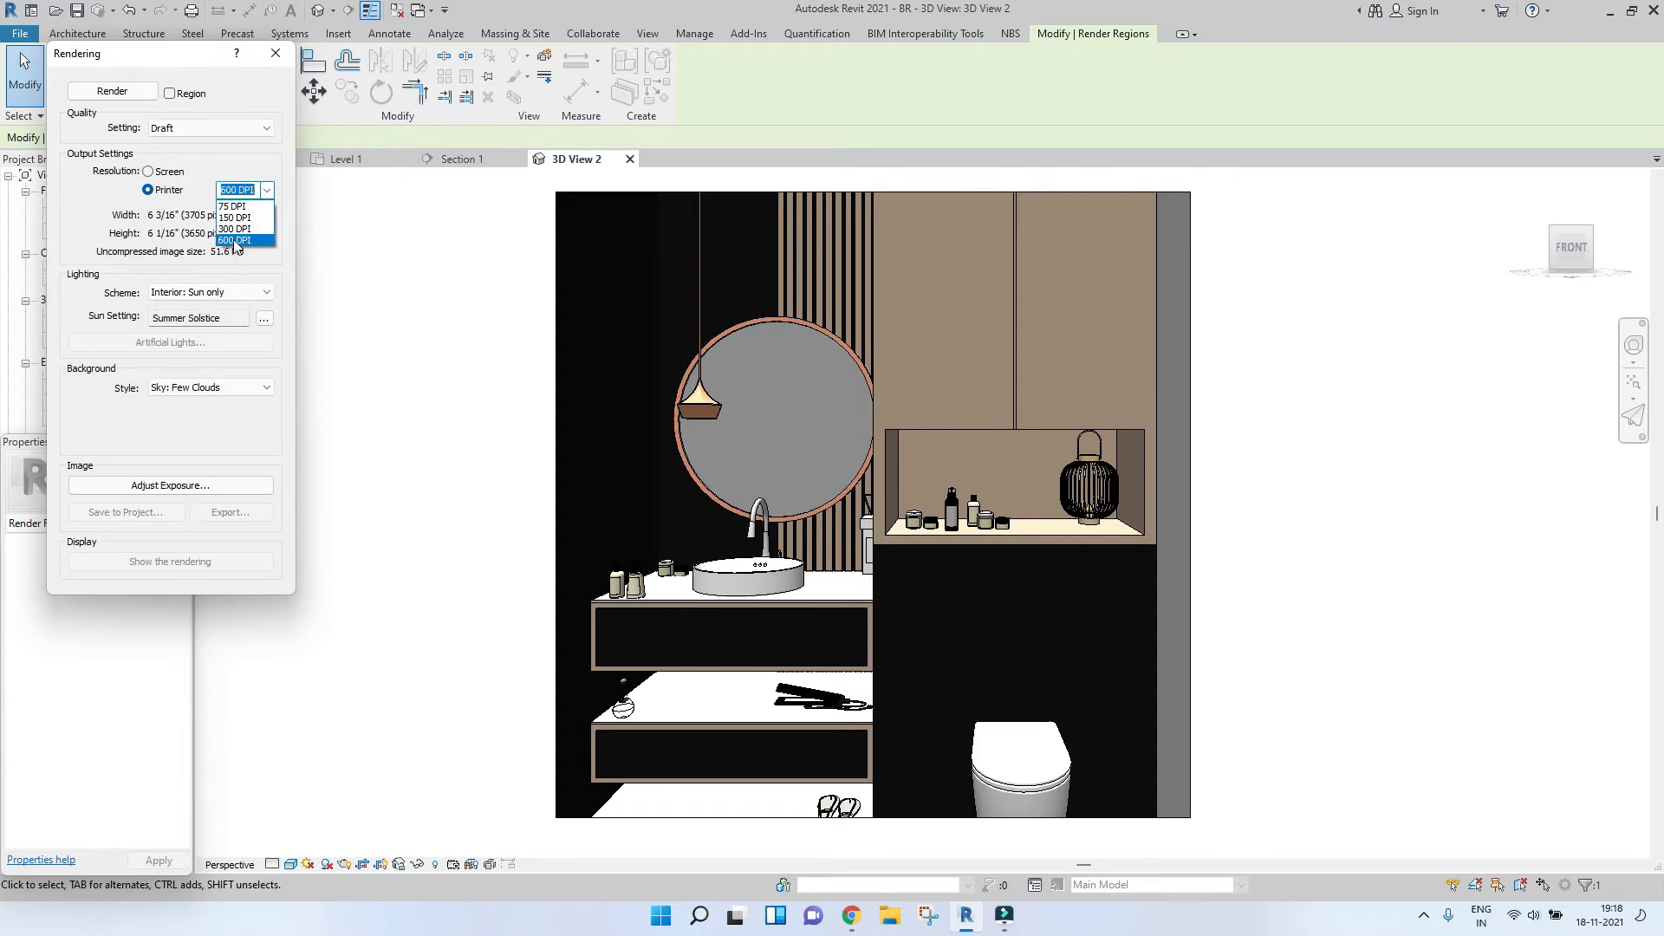
click(230, 241)
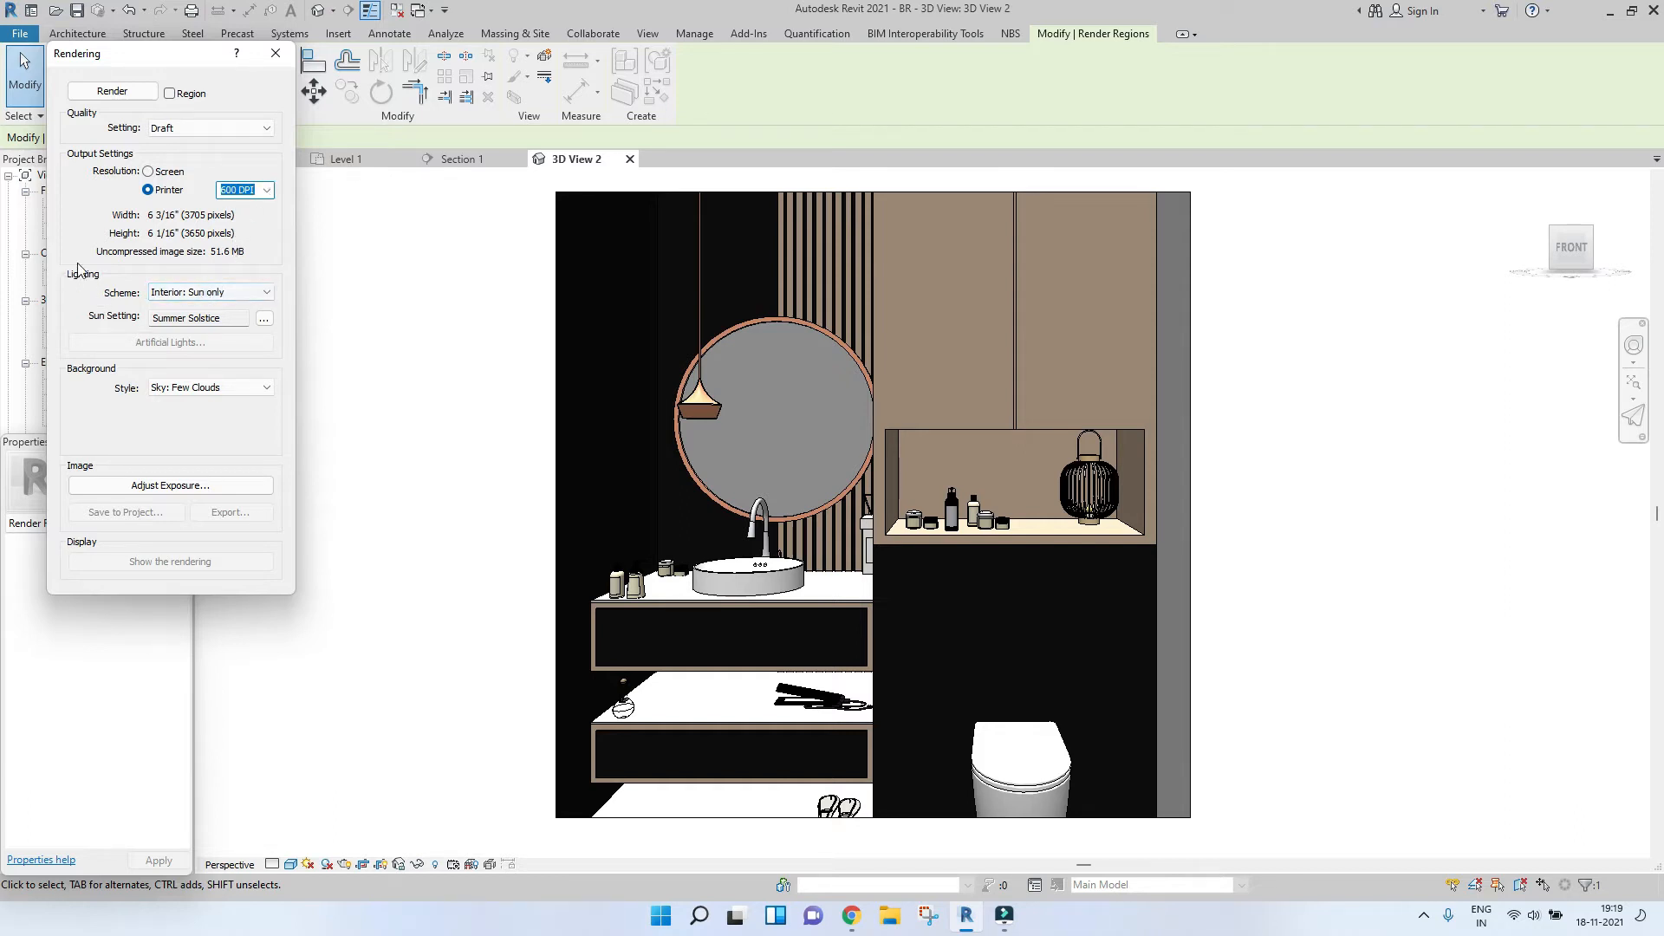
Set the render's lighting scheme to Exterior: Sun only.
click(208, 292)
key(Up)
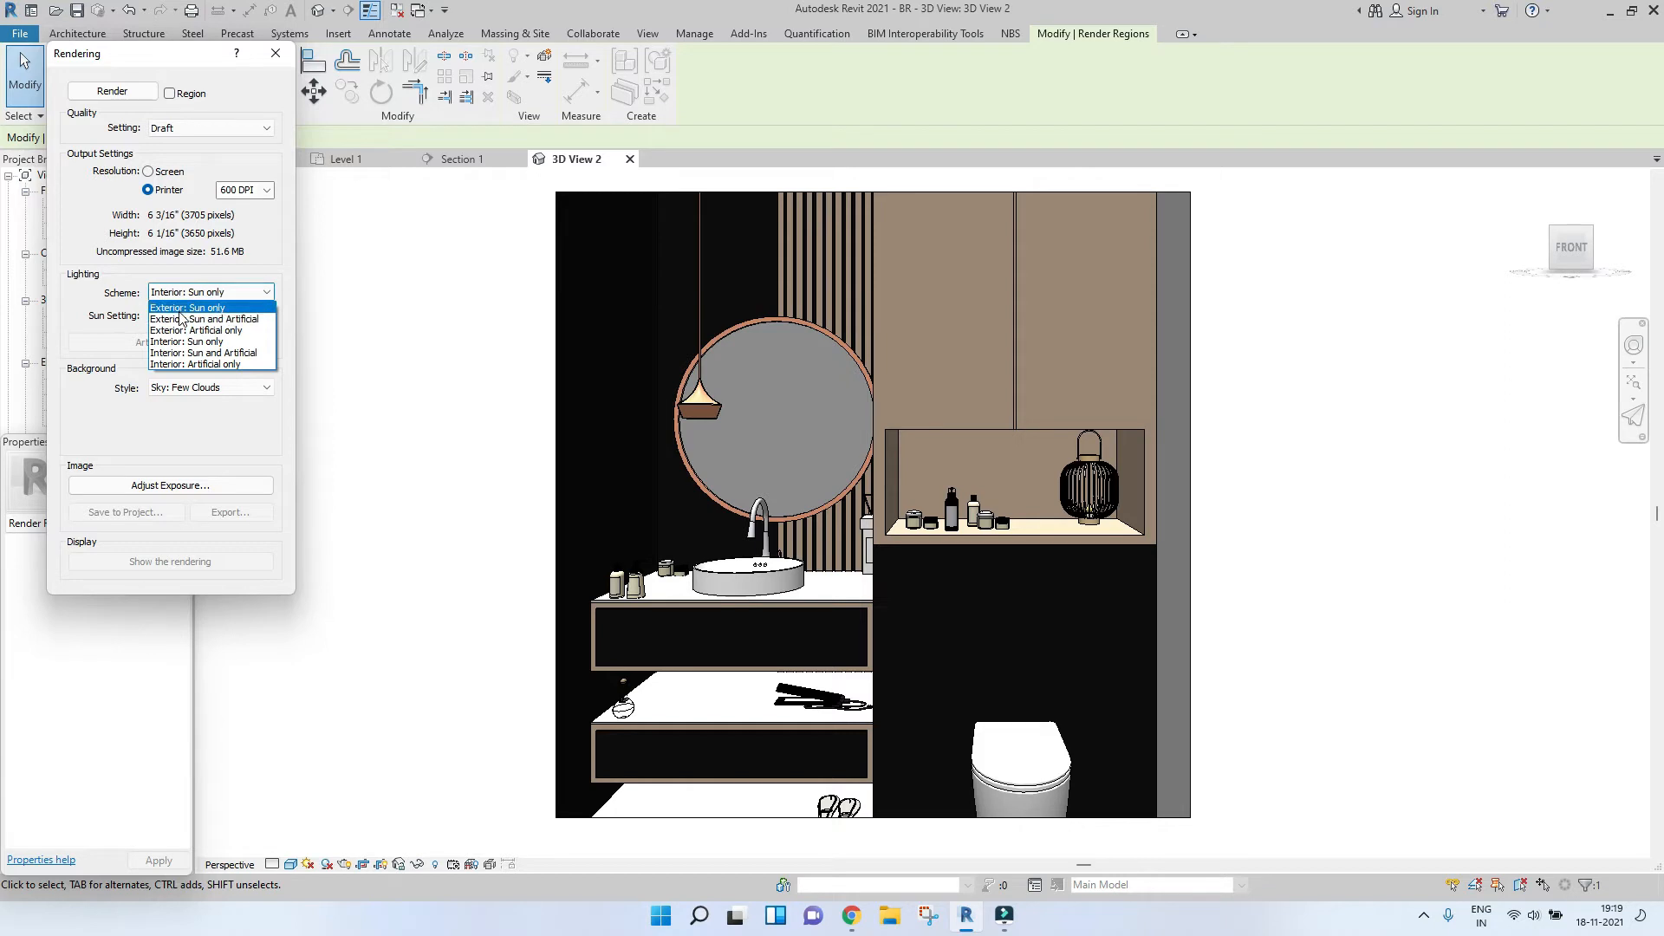
click(180, 308)
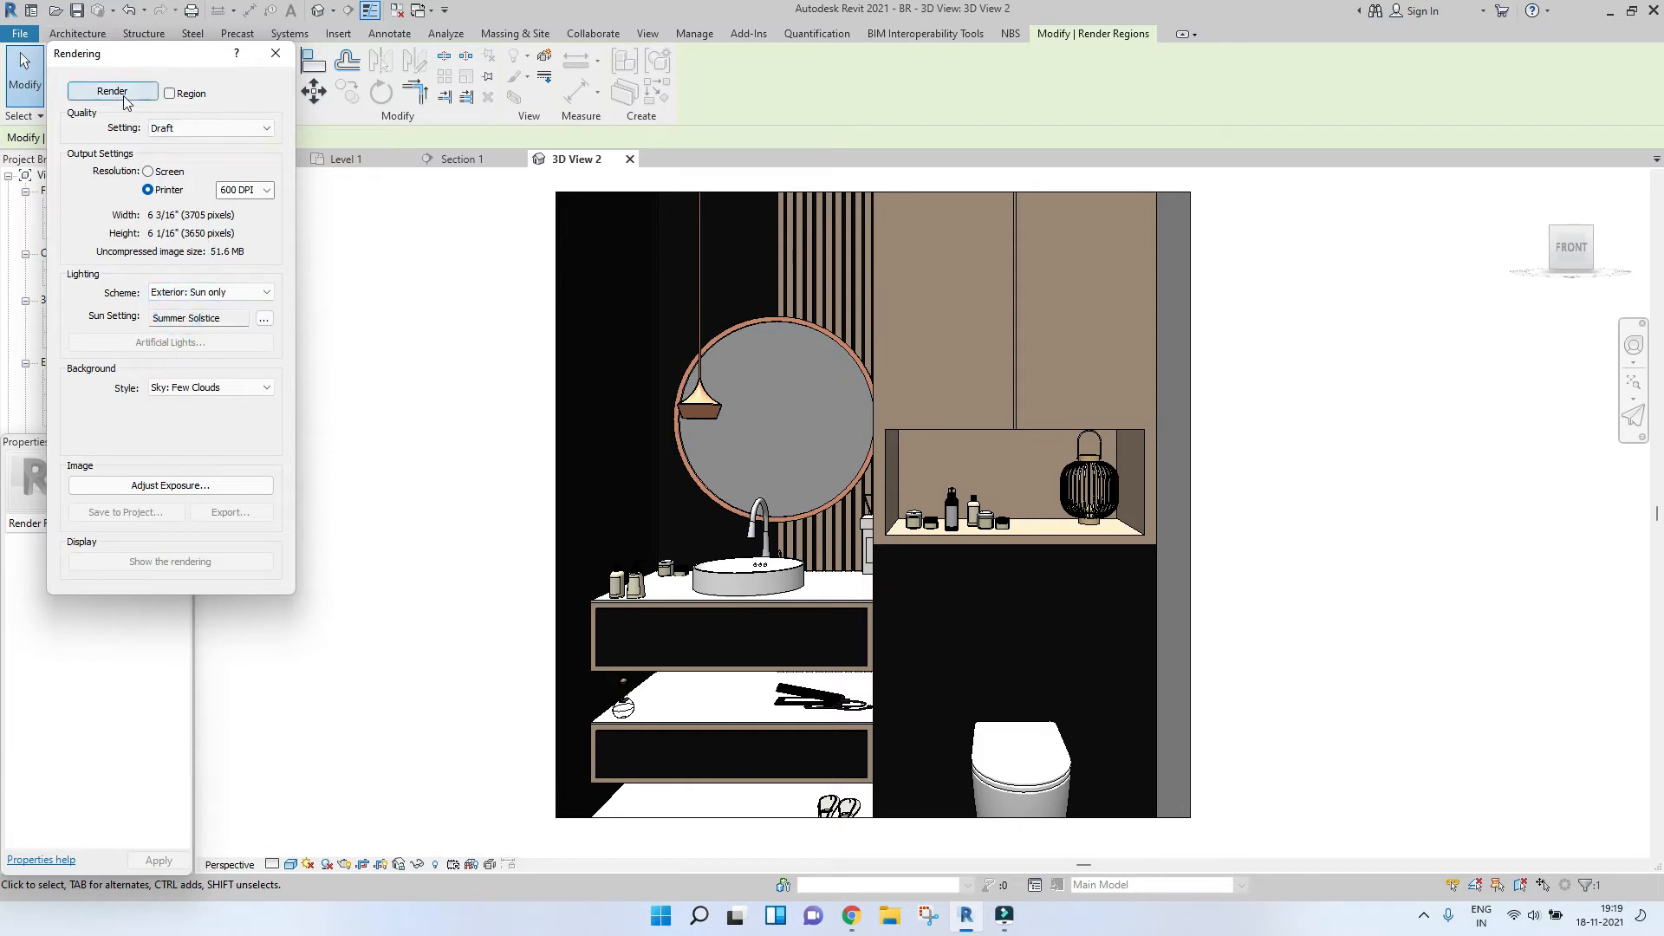
Render the bathroom view at a printer resolution of 75 DPI and close the rendering settings.
click(241, 190)
click(247, 206)
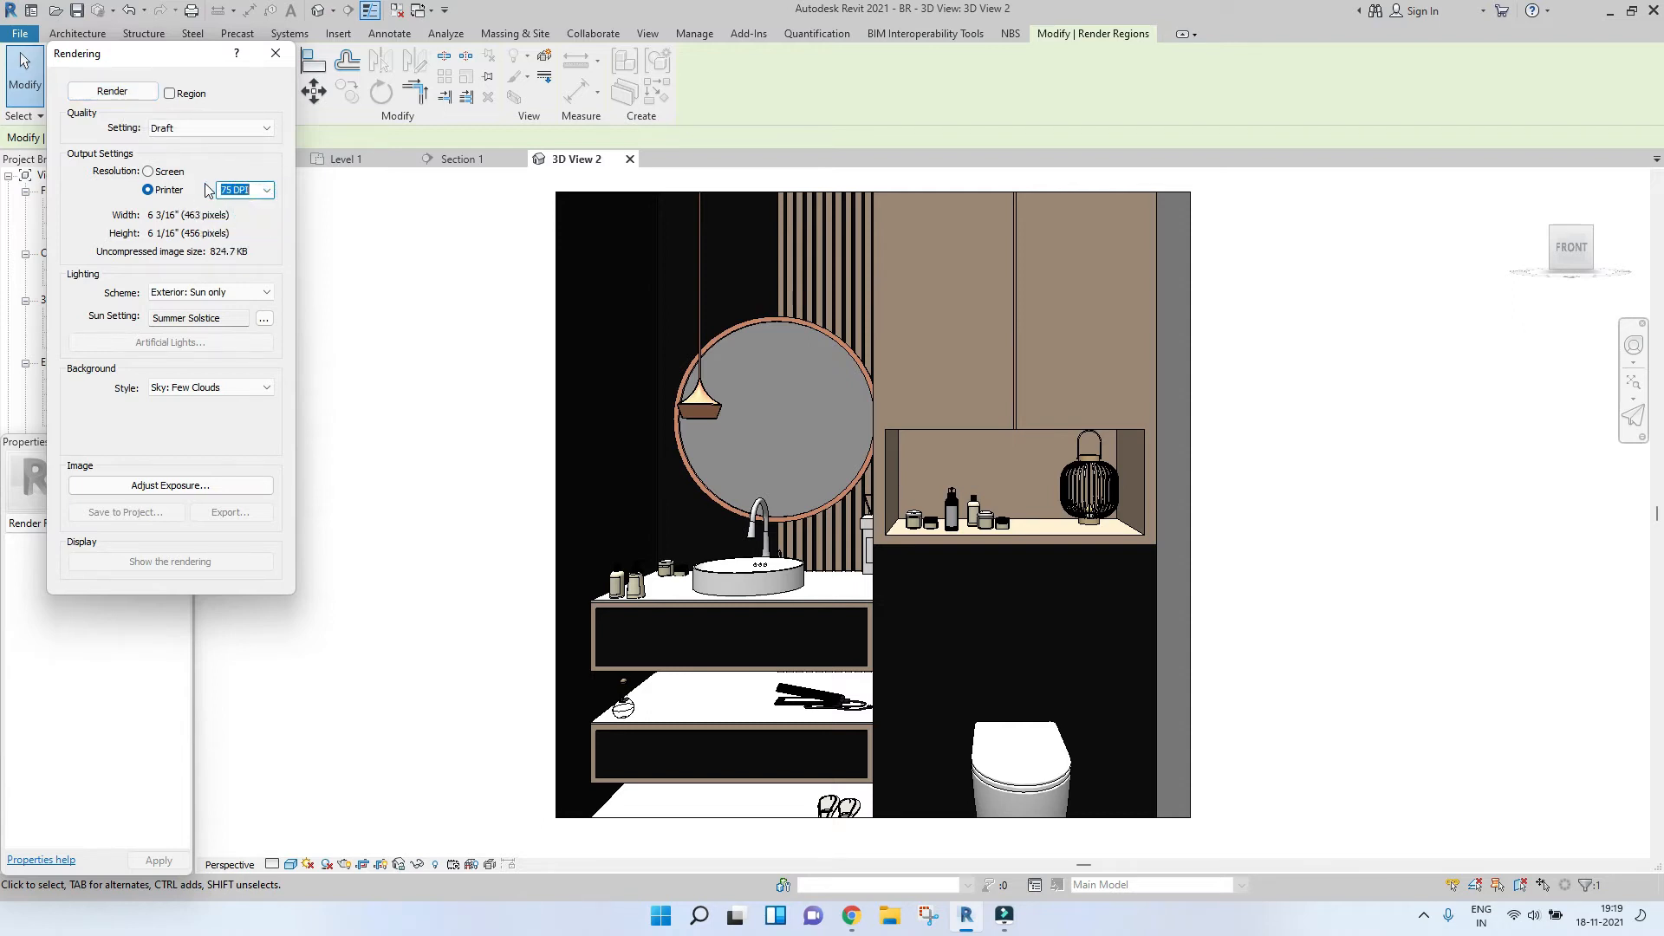
click(117, 95)
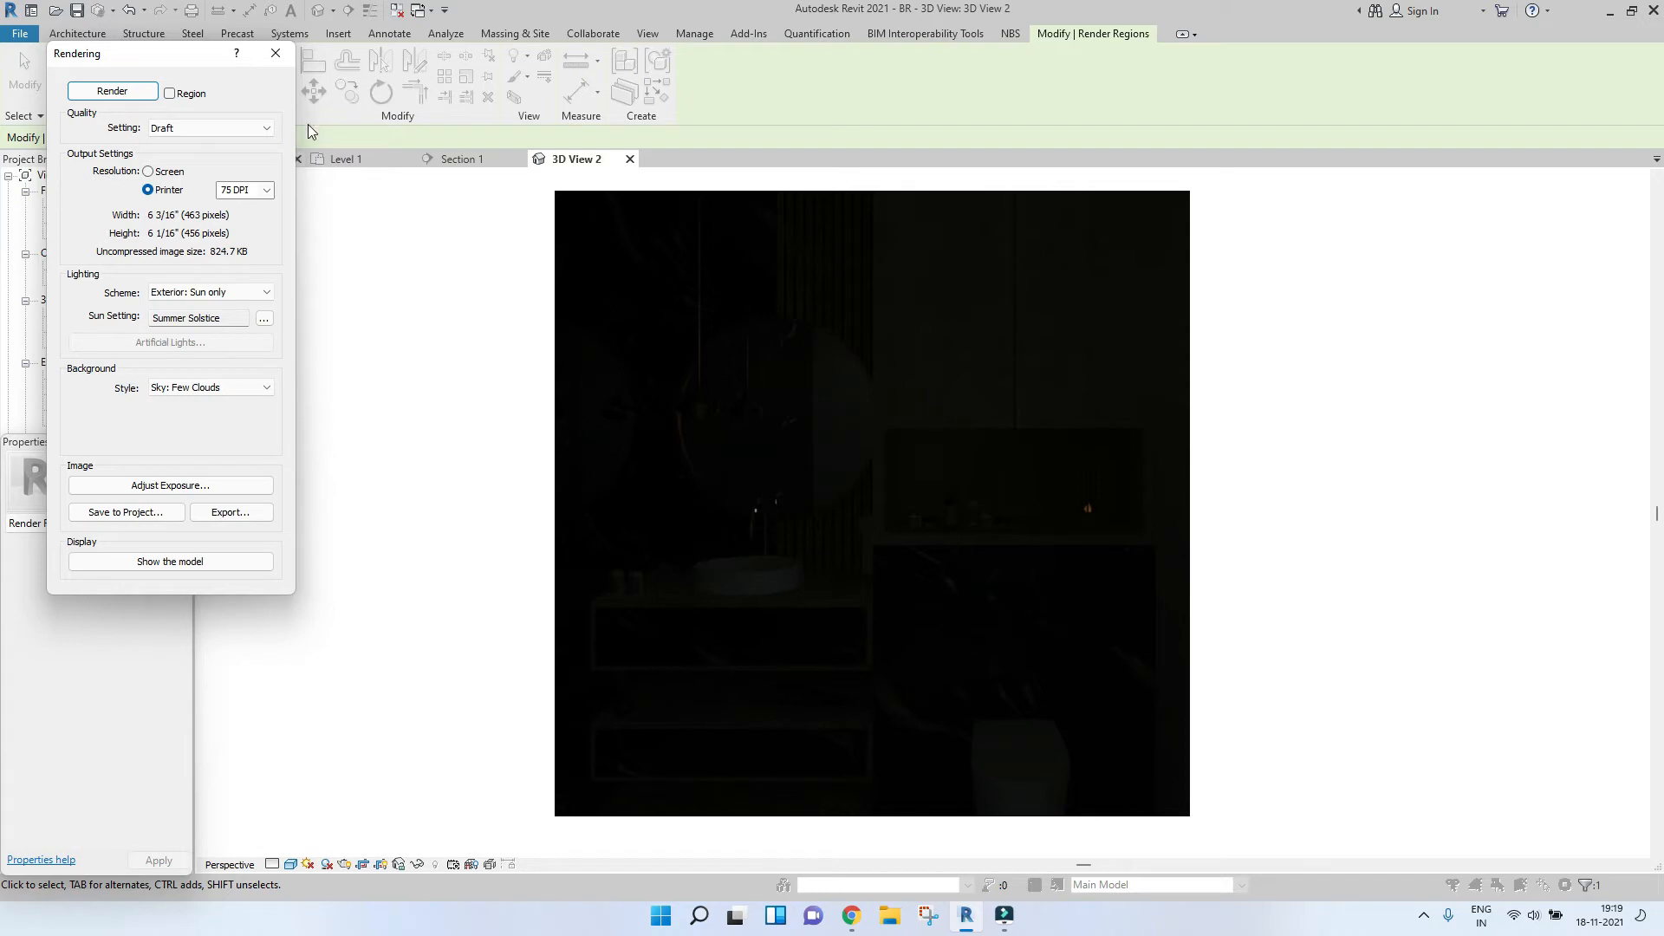
click(276, 54)
Inspect the room's exterior and its wall opening in the default 3D view, and return to 3D View 2.
click(222, 160)
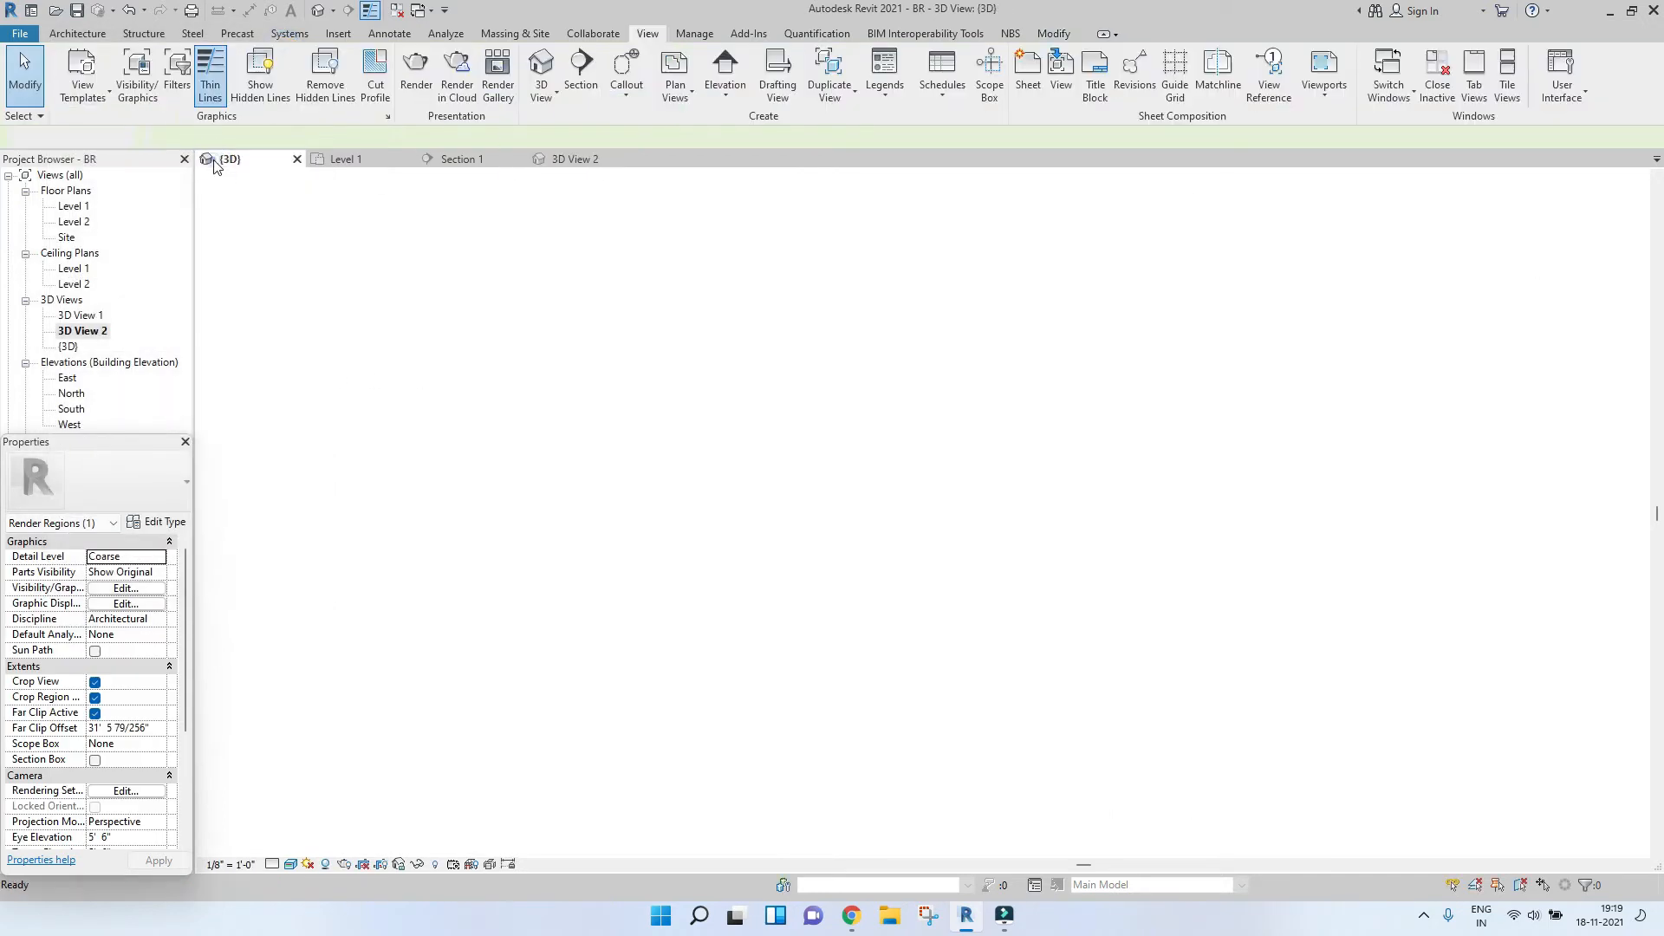
scroll(892, 507, down, 2)
shift+middle_drag(1157, 559, 710, 604)
scroll(1026, 506, up, 5)
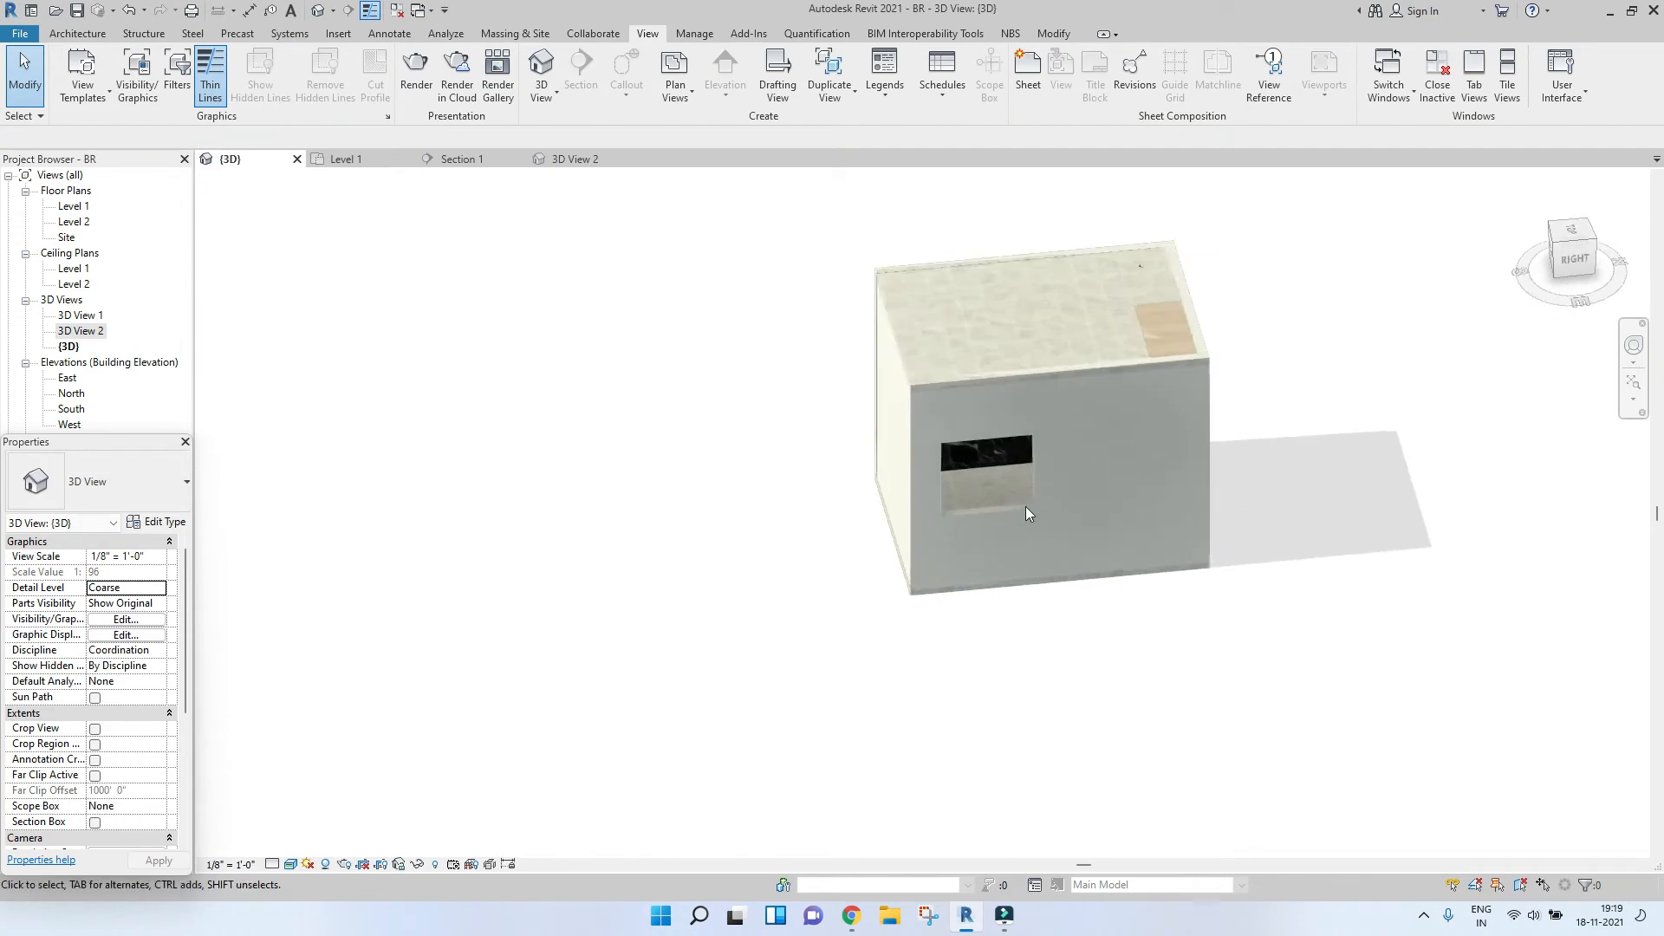
shift+middle_drag(1217, 414, 1085, 665)
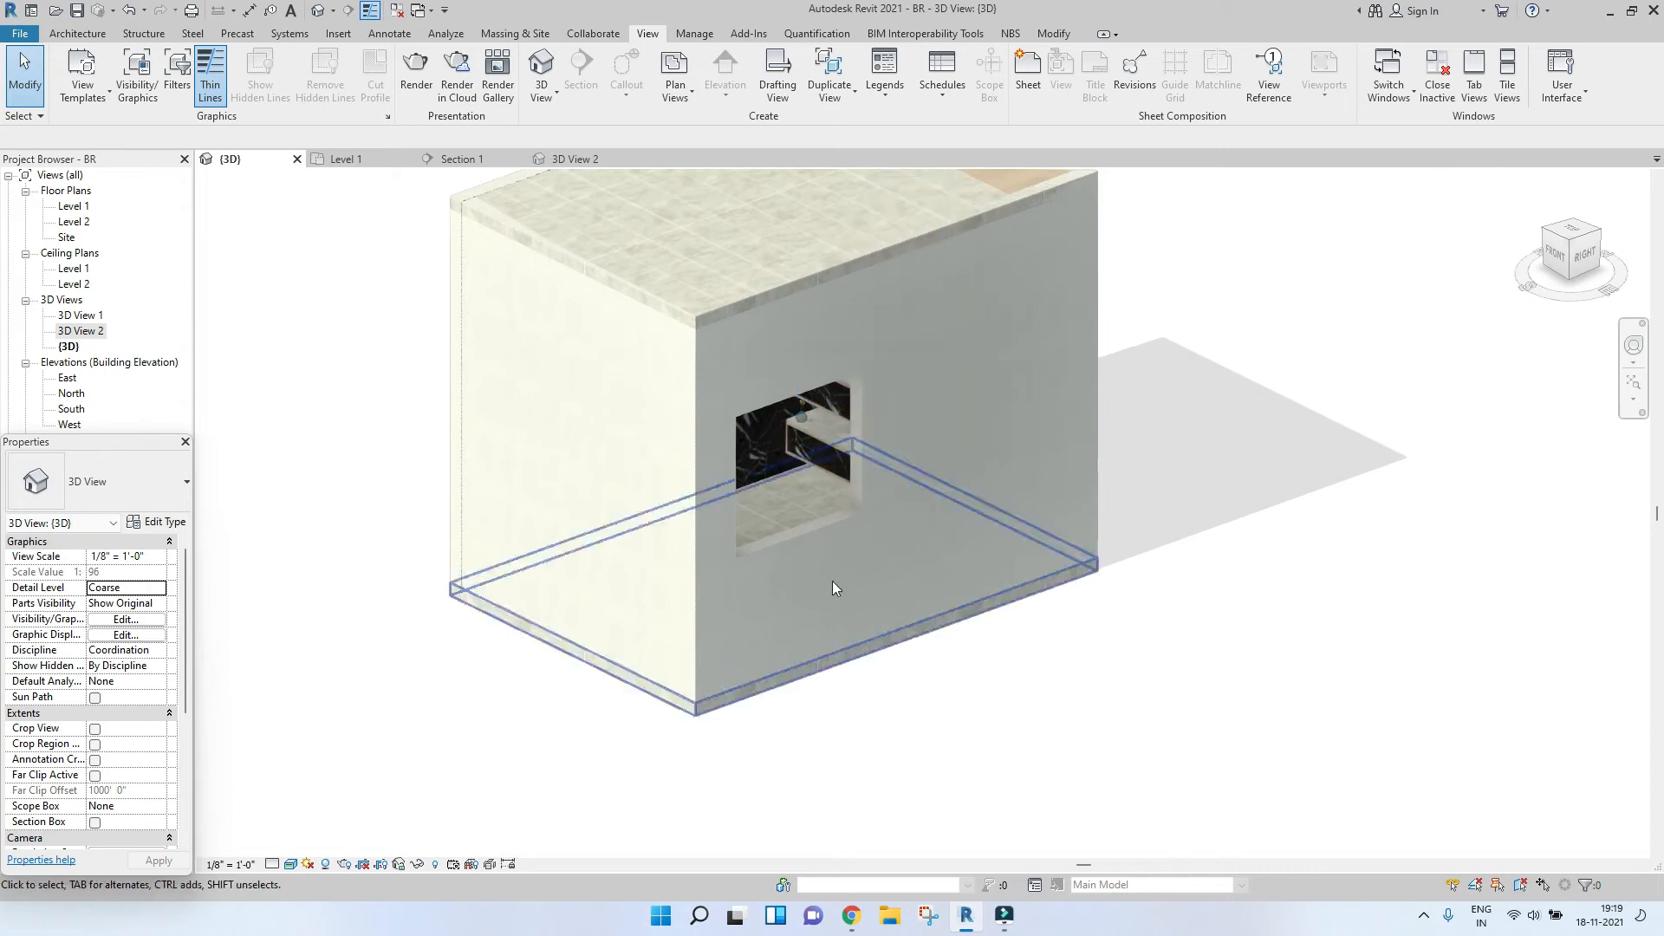
click(579, 159)
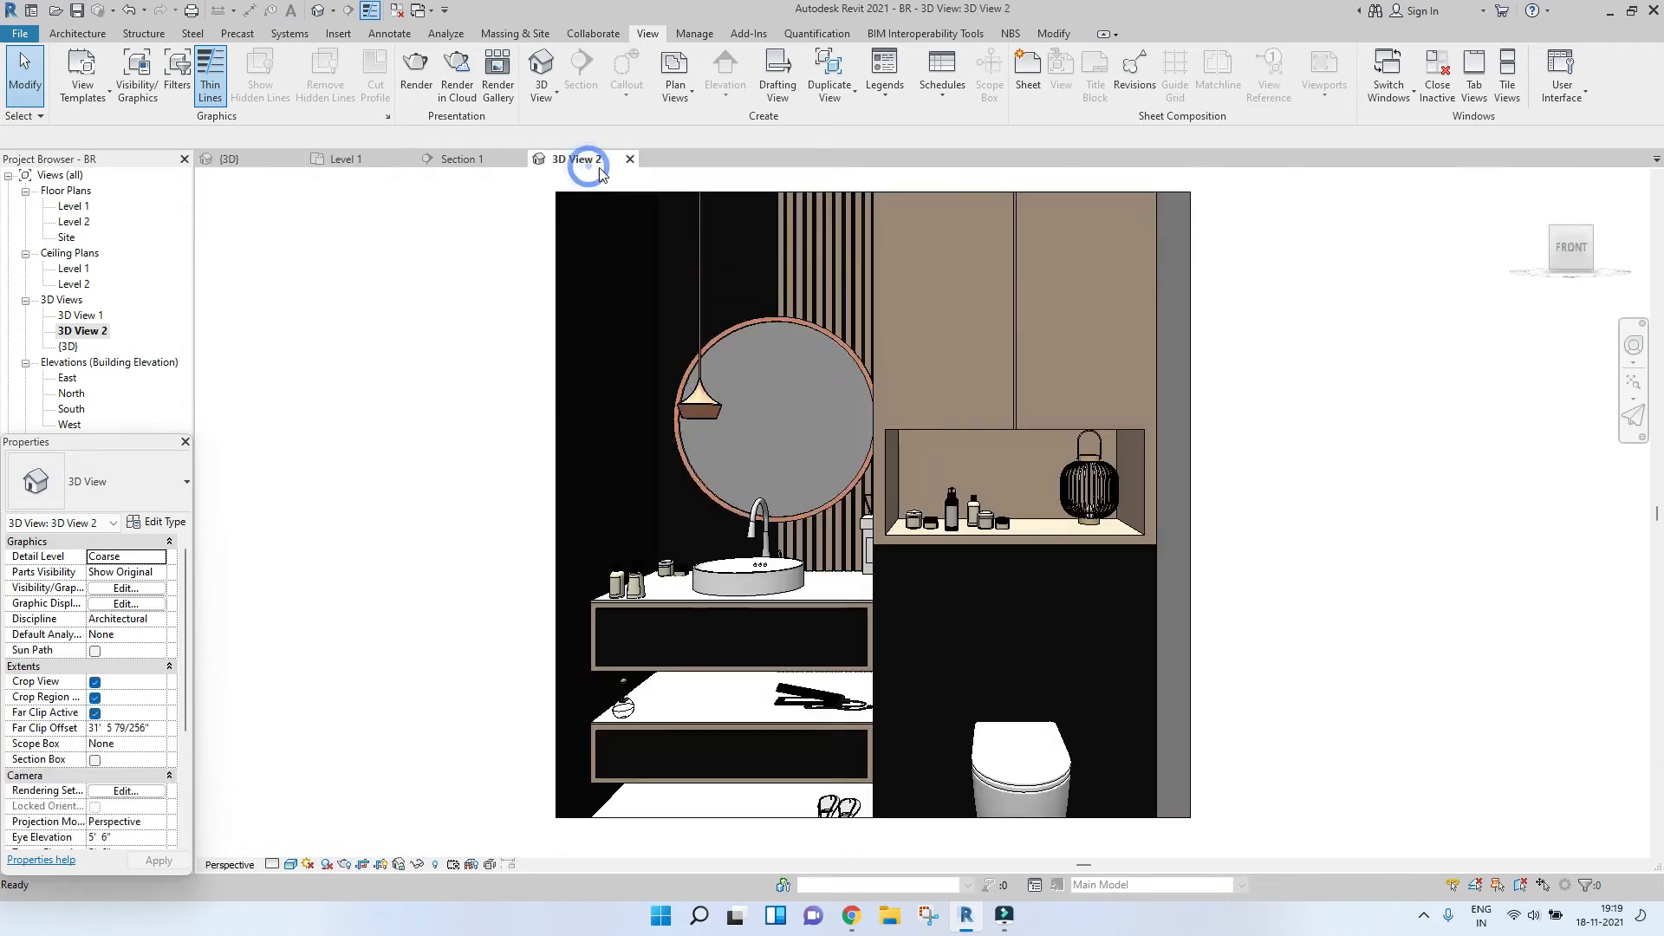
middle_drag(1246, 500, 1267, 488)
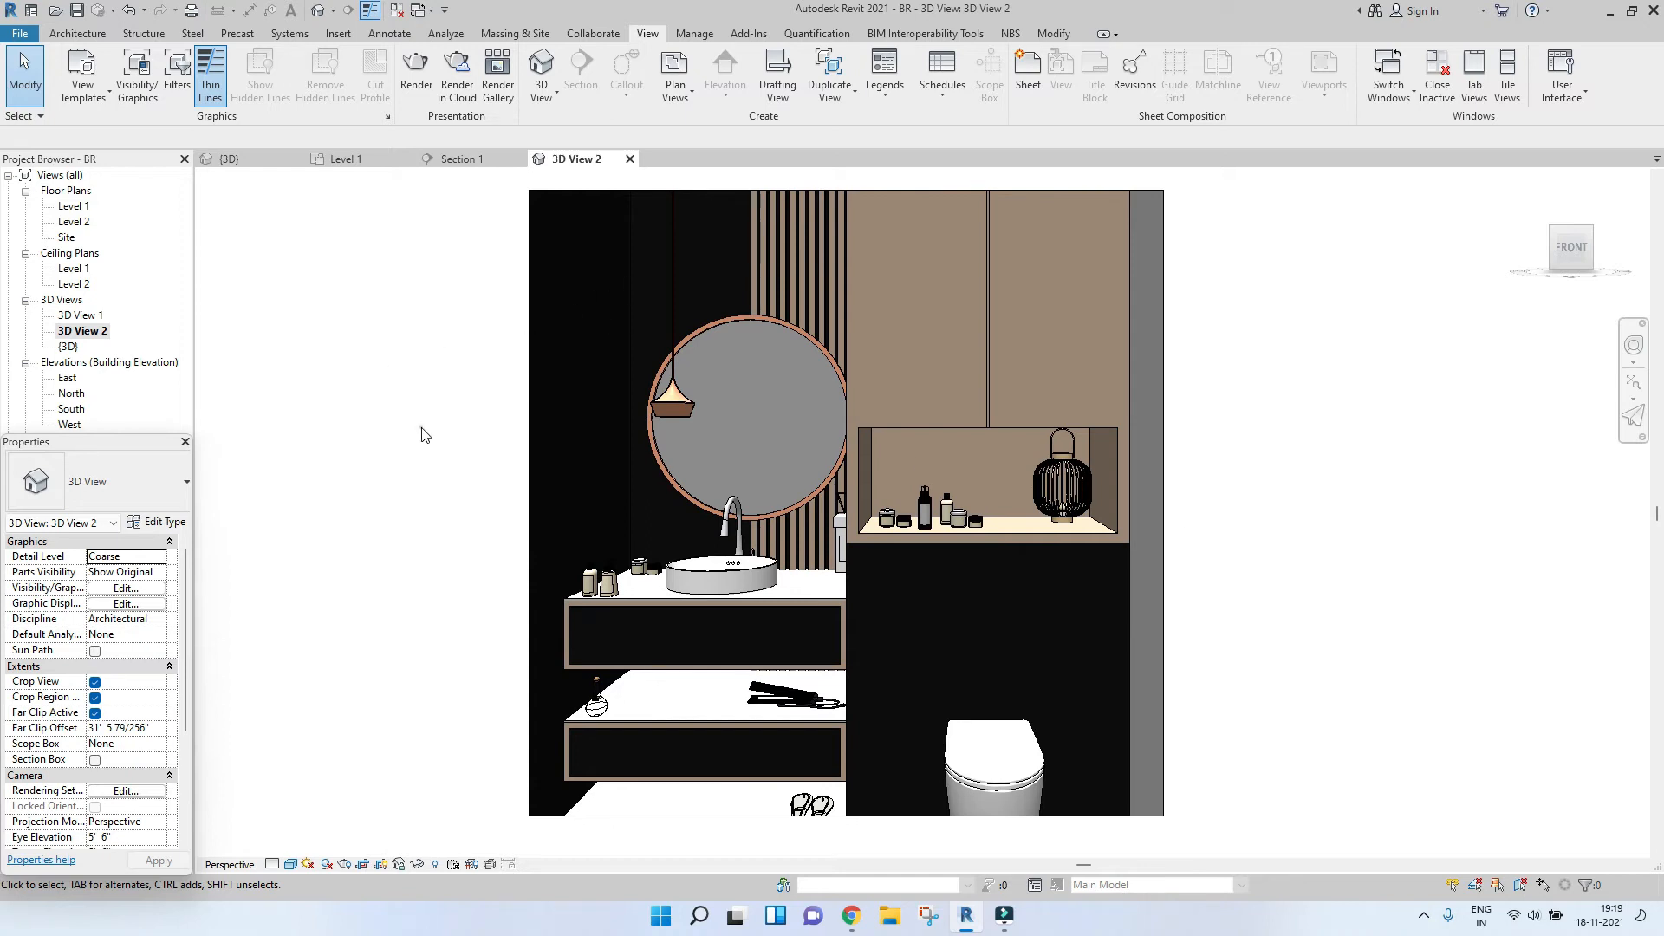
Set the view's sun settings to a Single Day study with the Summer Solstice Solar Study preset.
click(306, 865)
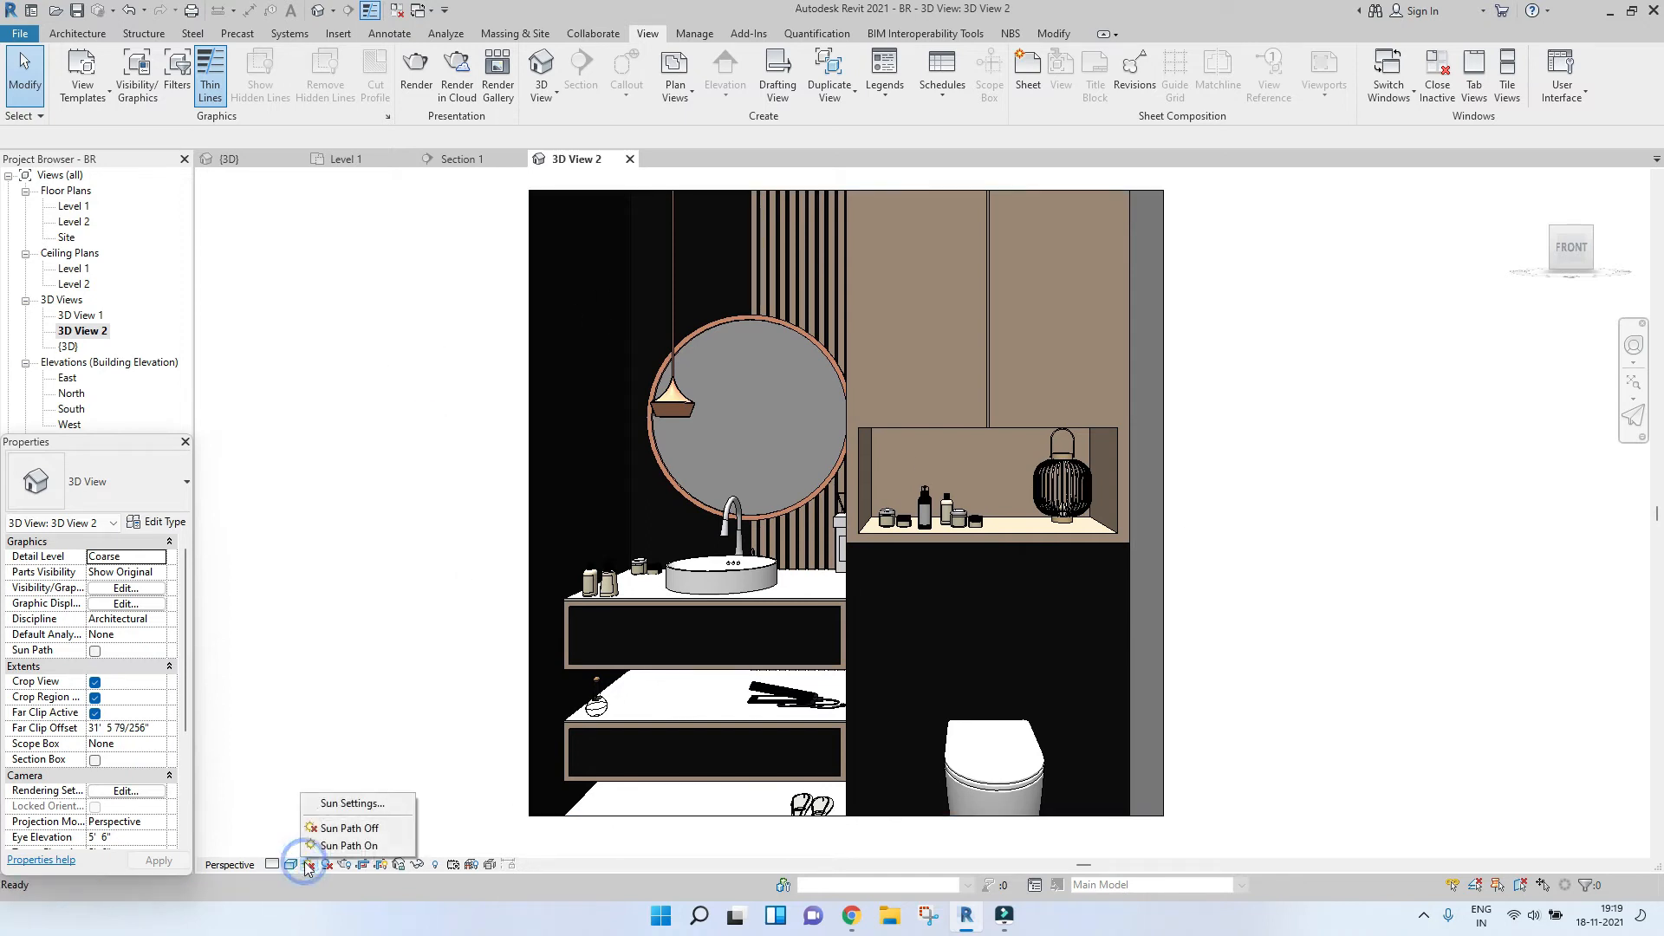
click(329, 806)
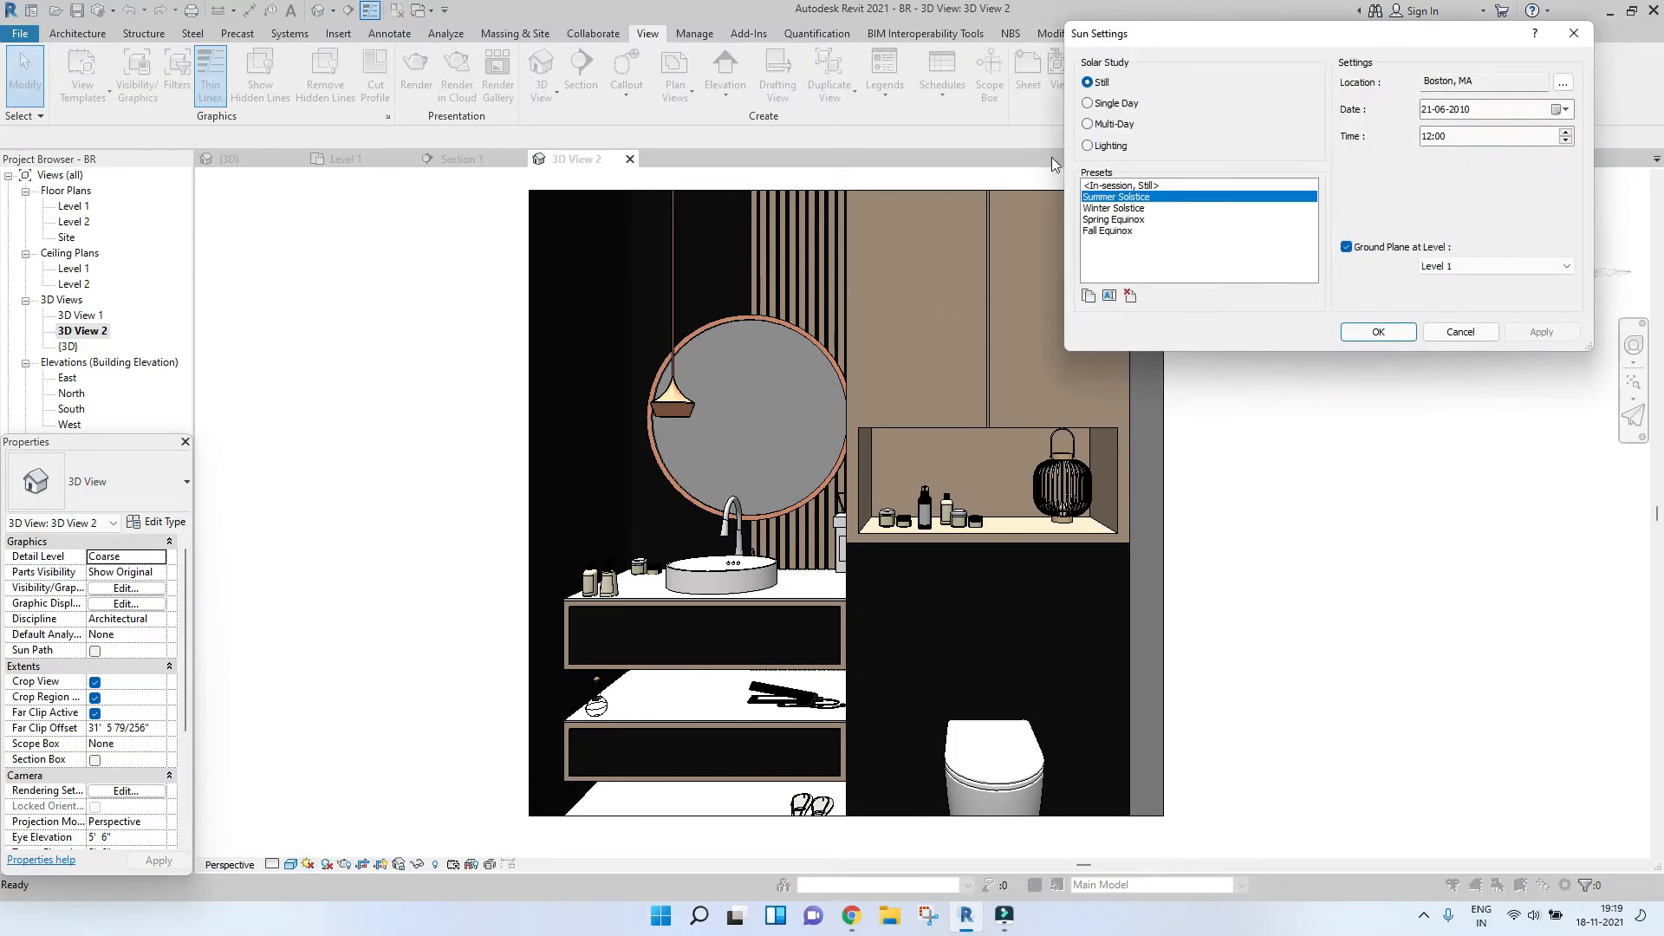
drag(1317, 42, 1367, 247)
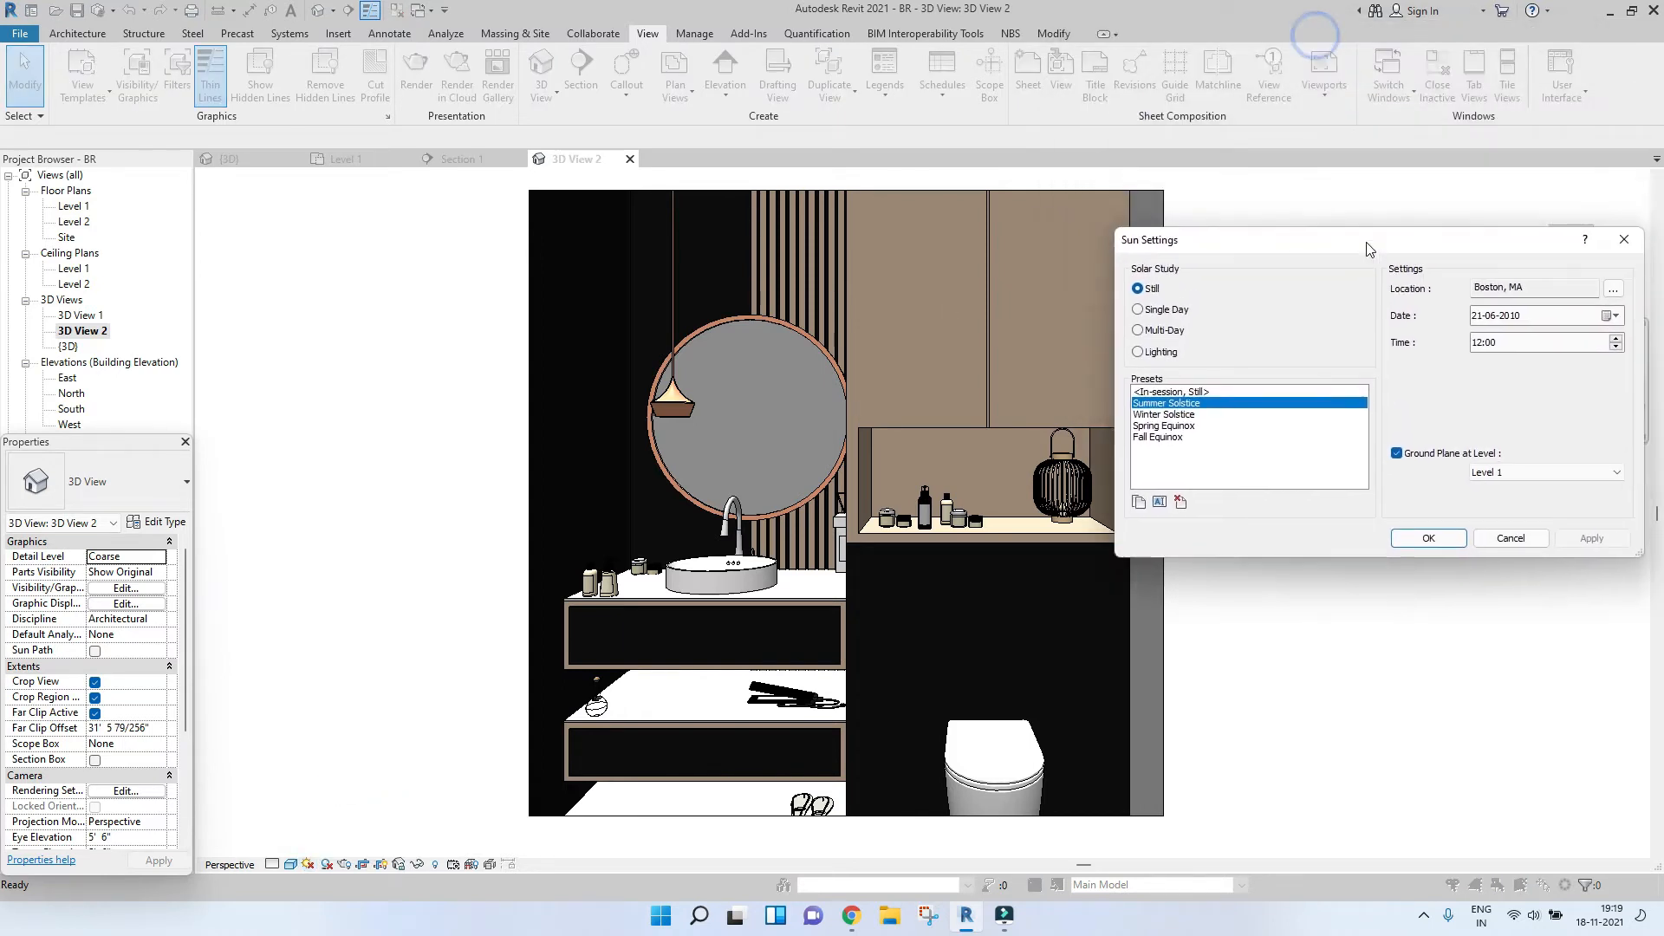
click(1138, 309)
click(1145, 404)
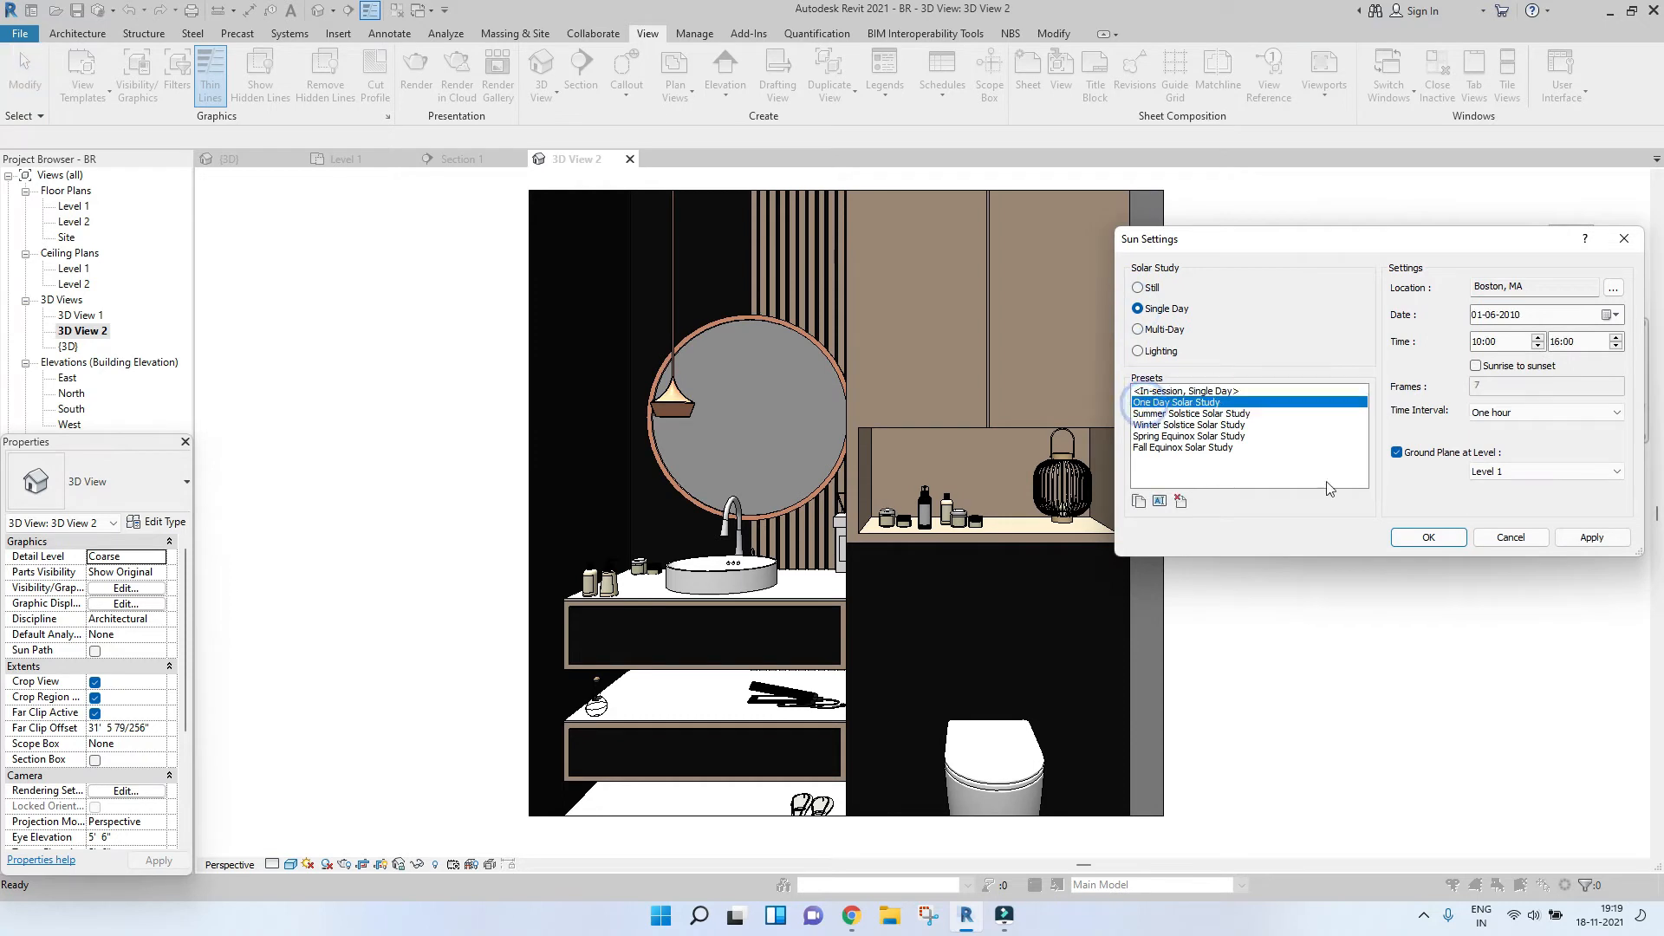
click(1588, 538)
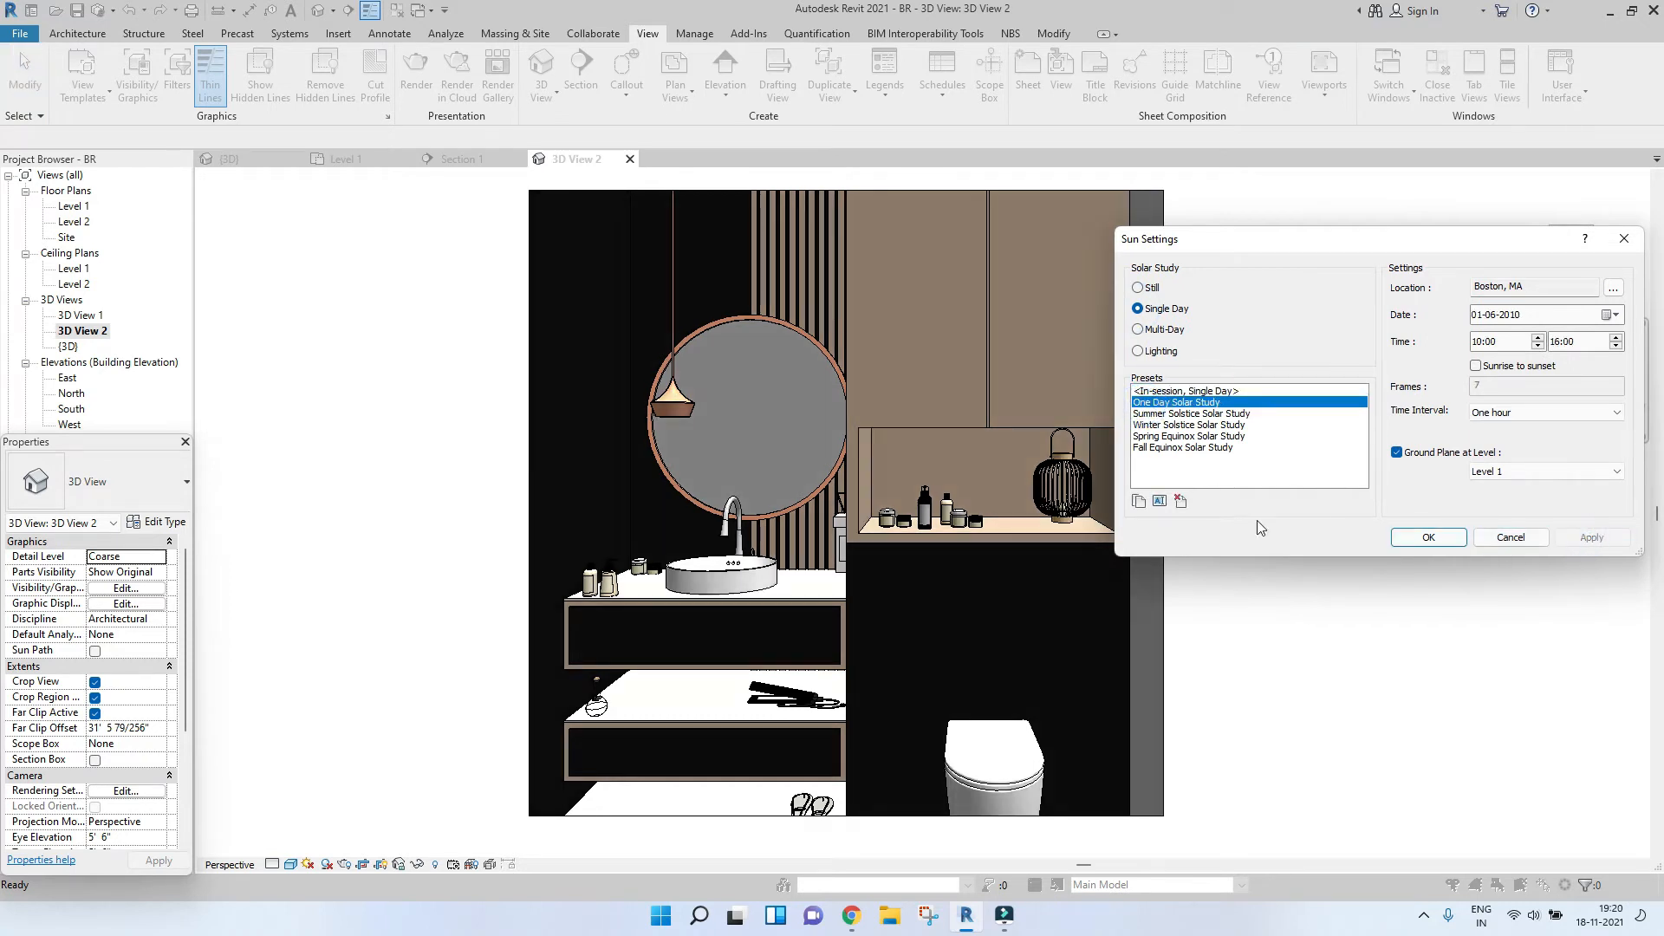
click(1175, 415)
click(1589, 537)
click(1453, 539)
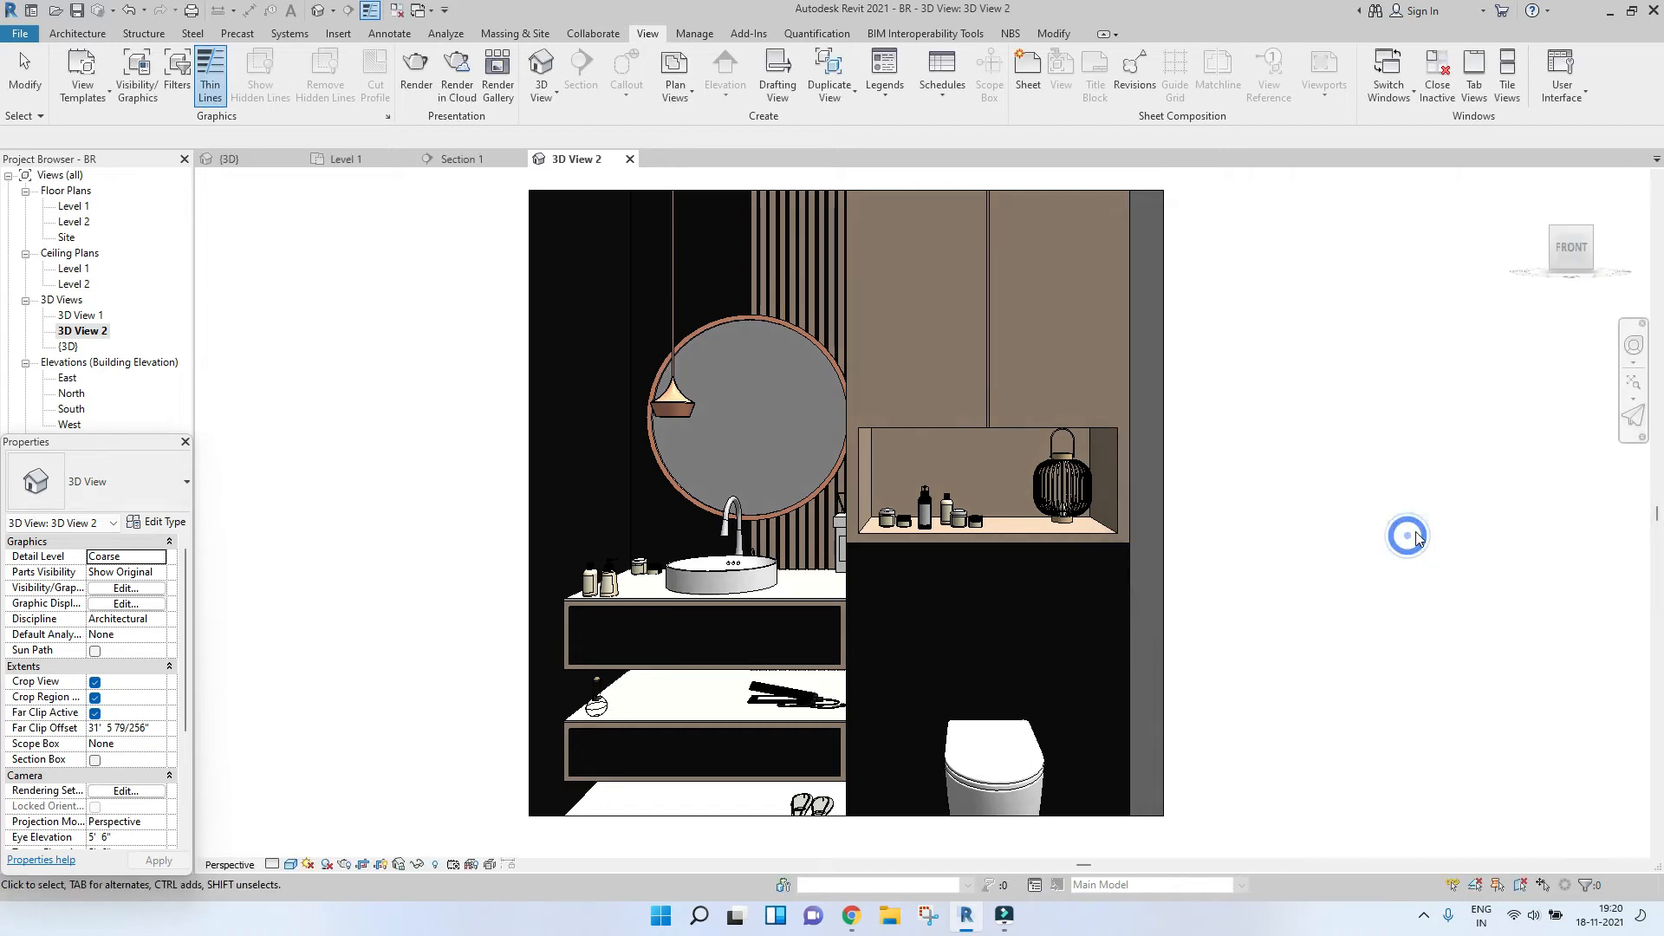
Reopen the rendering settings and check the sun settings from there, leaving them as they are.
click(416, 71)
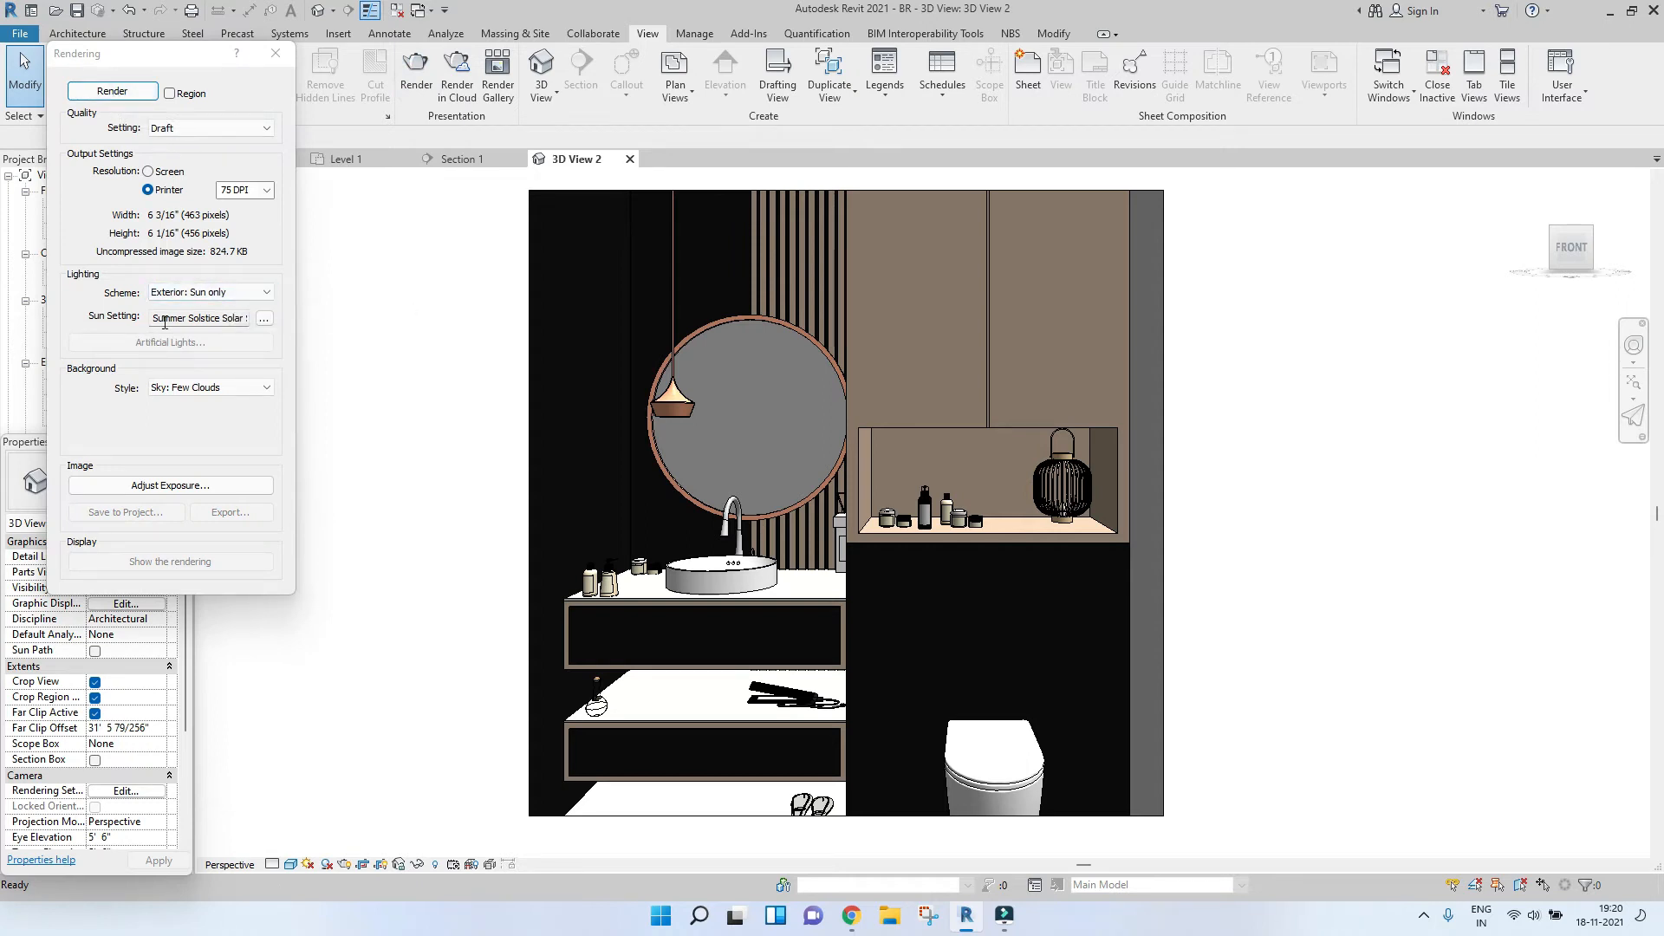
click(263, 319)
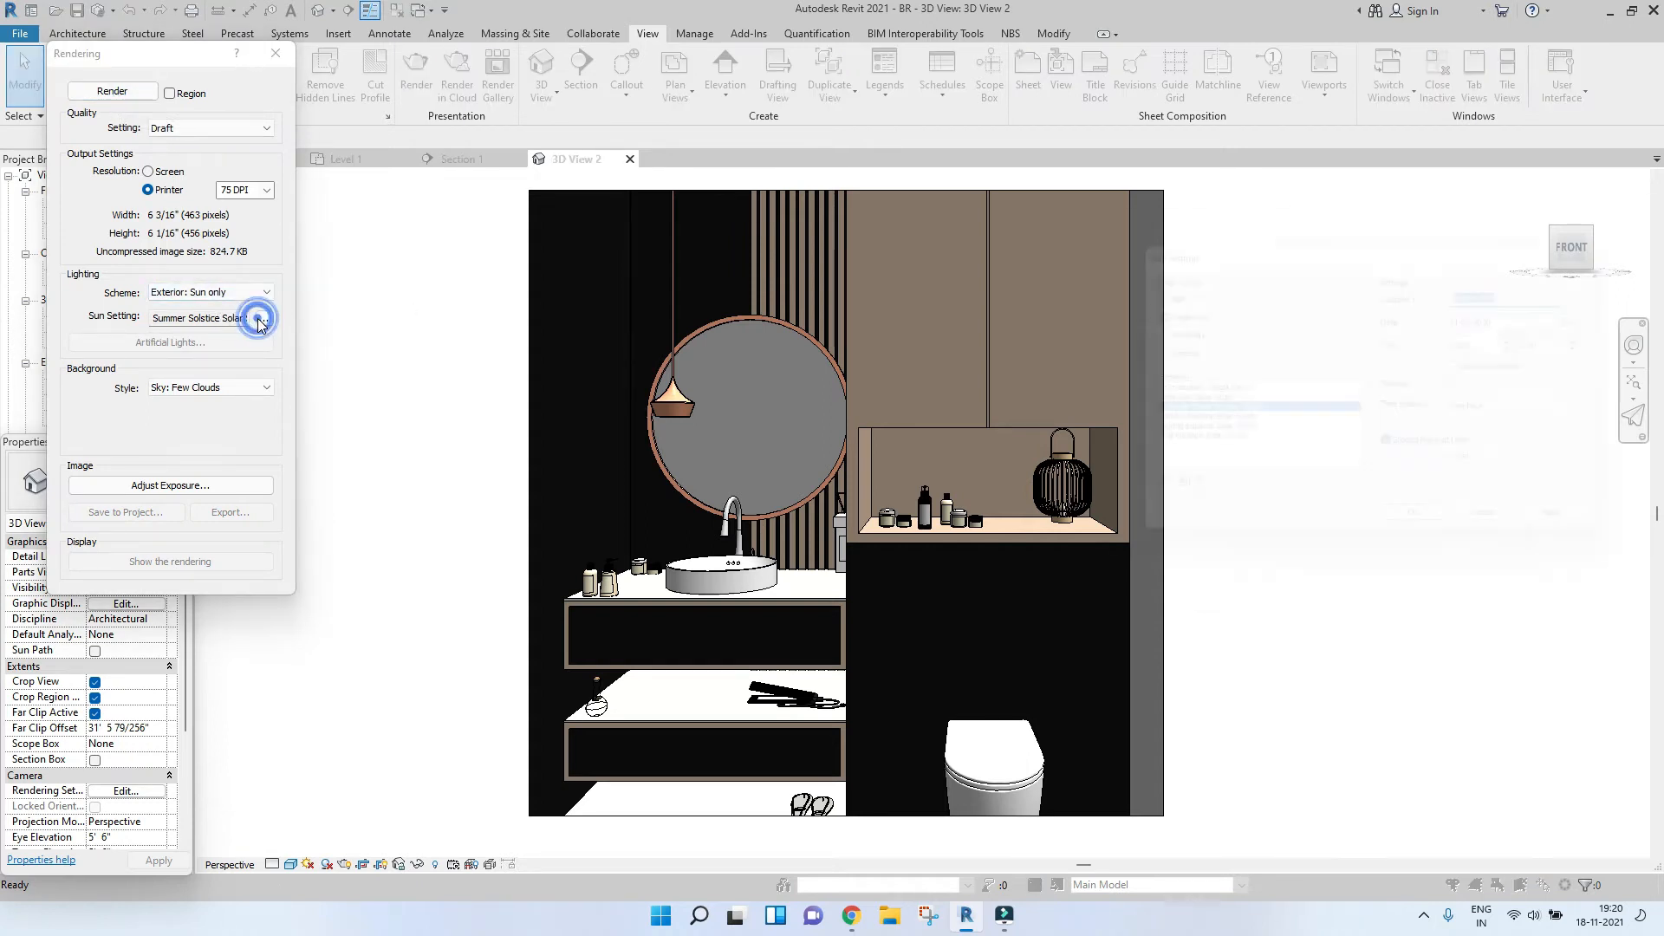
click(1623, 240)
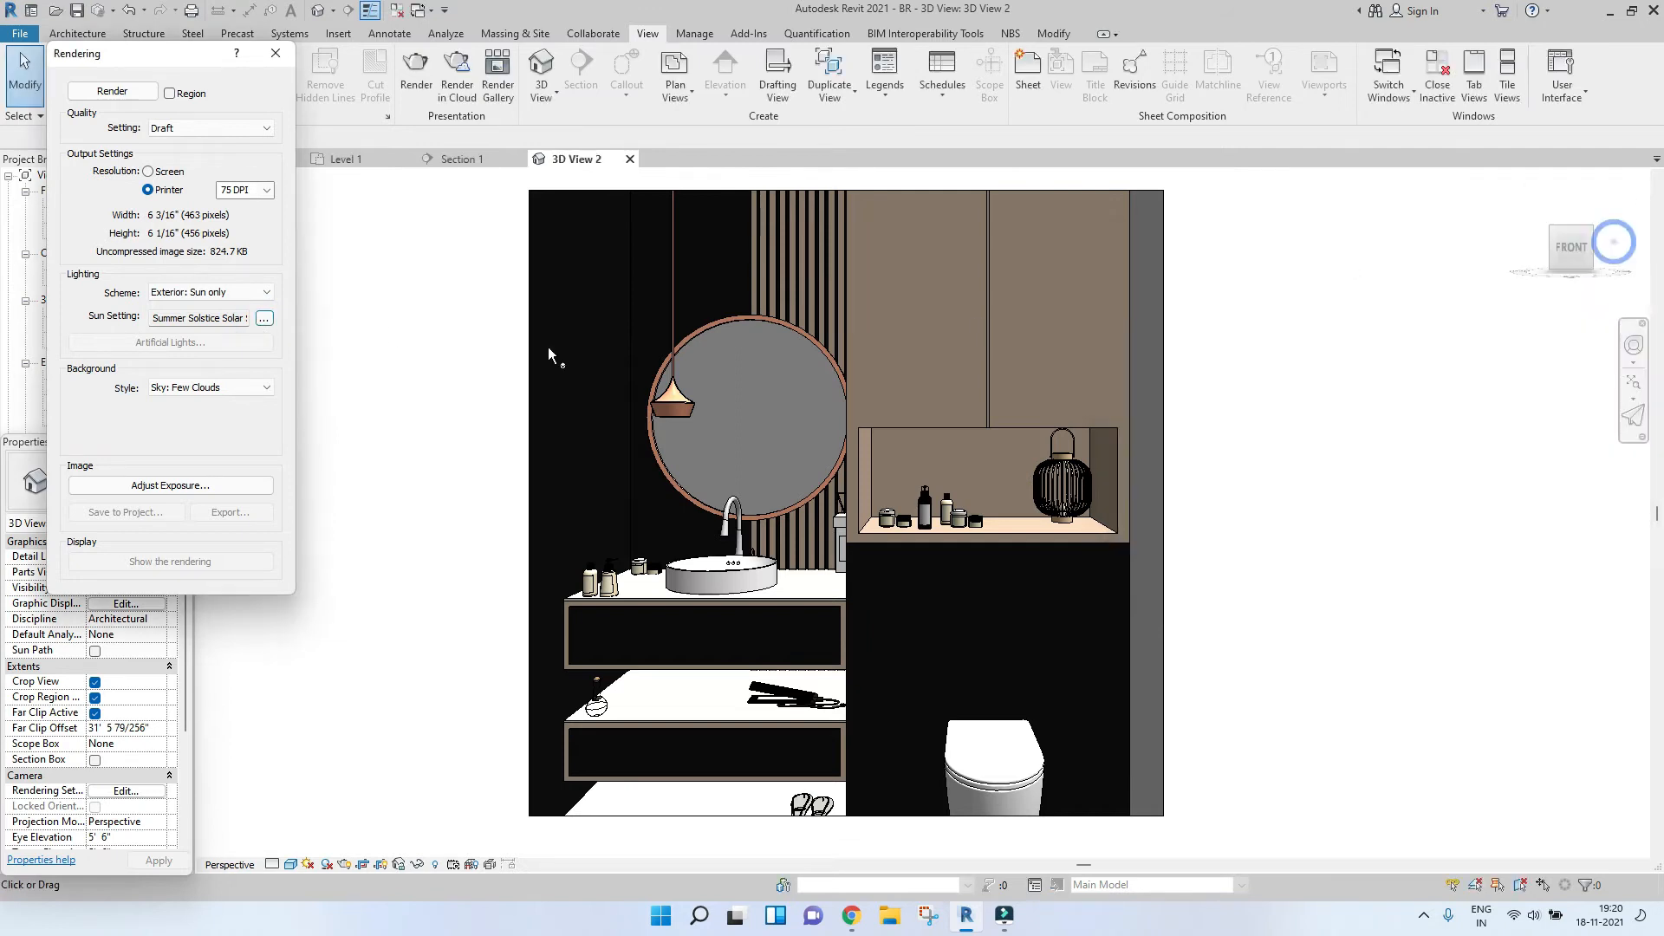
Render the bathroom view with the Summer Solstice Solar Study sun setting and brighten the rendering to an exposure value of 8.38.
click(112, 92)
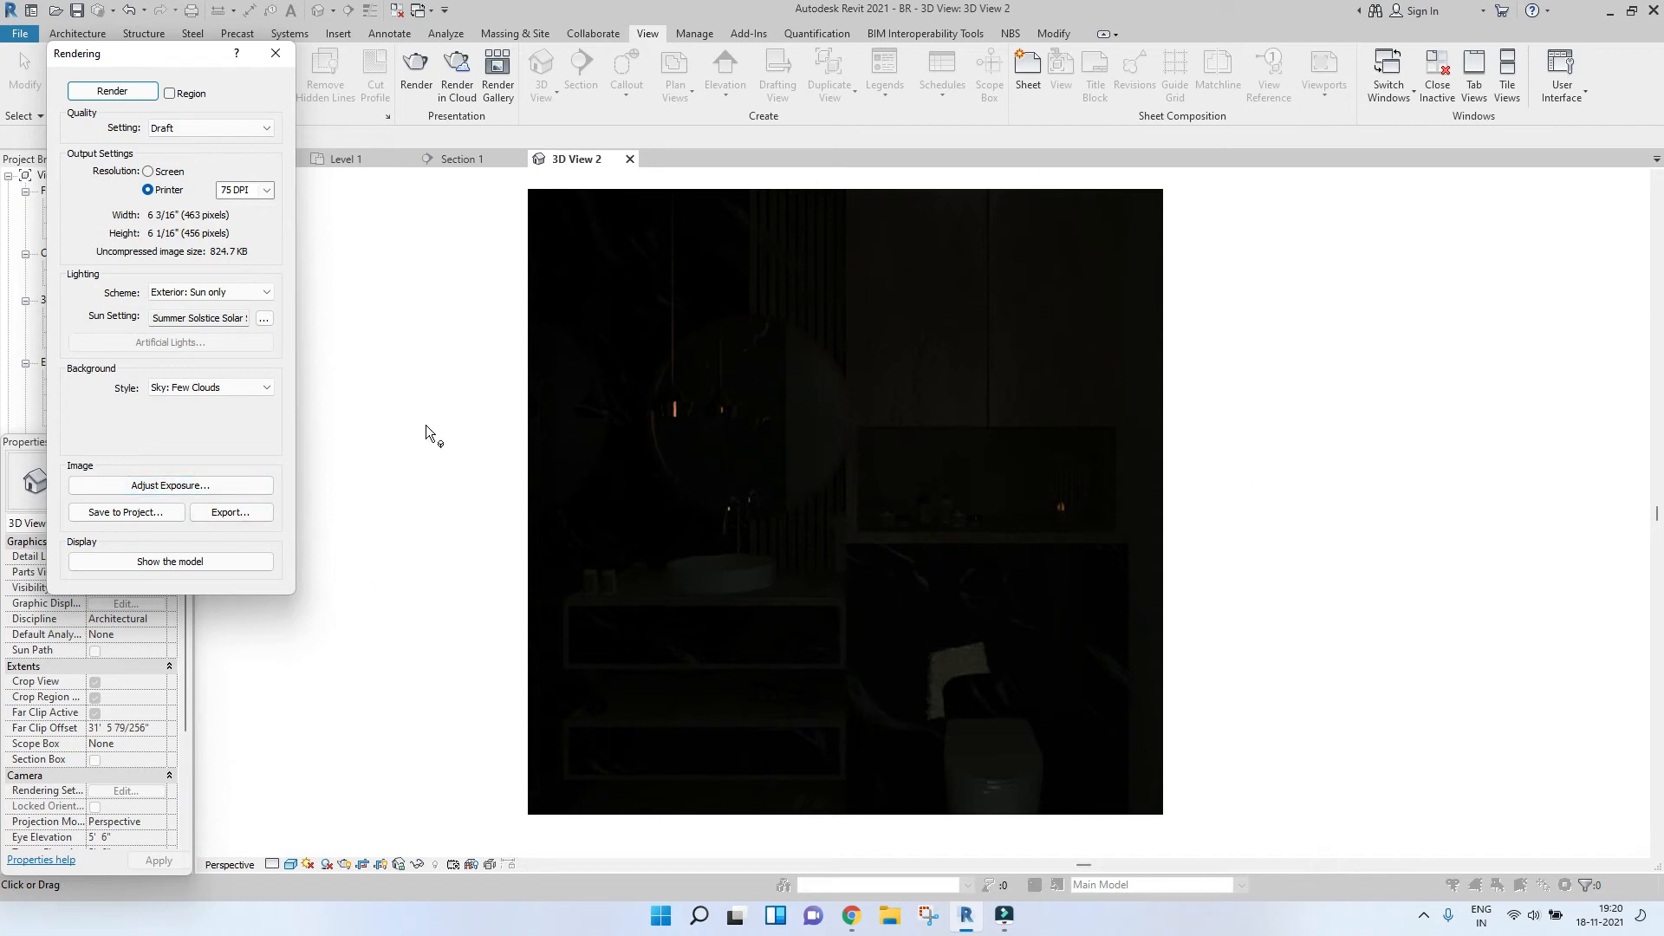
click(227, 489)
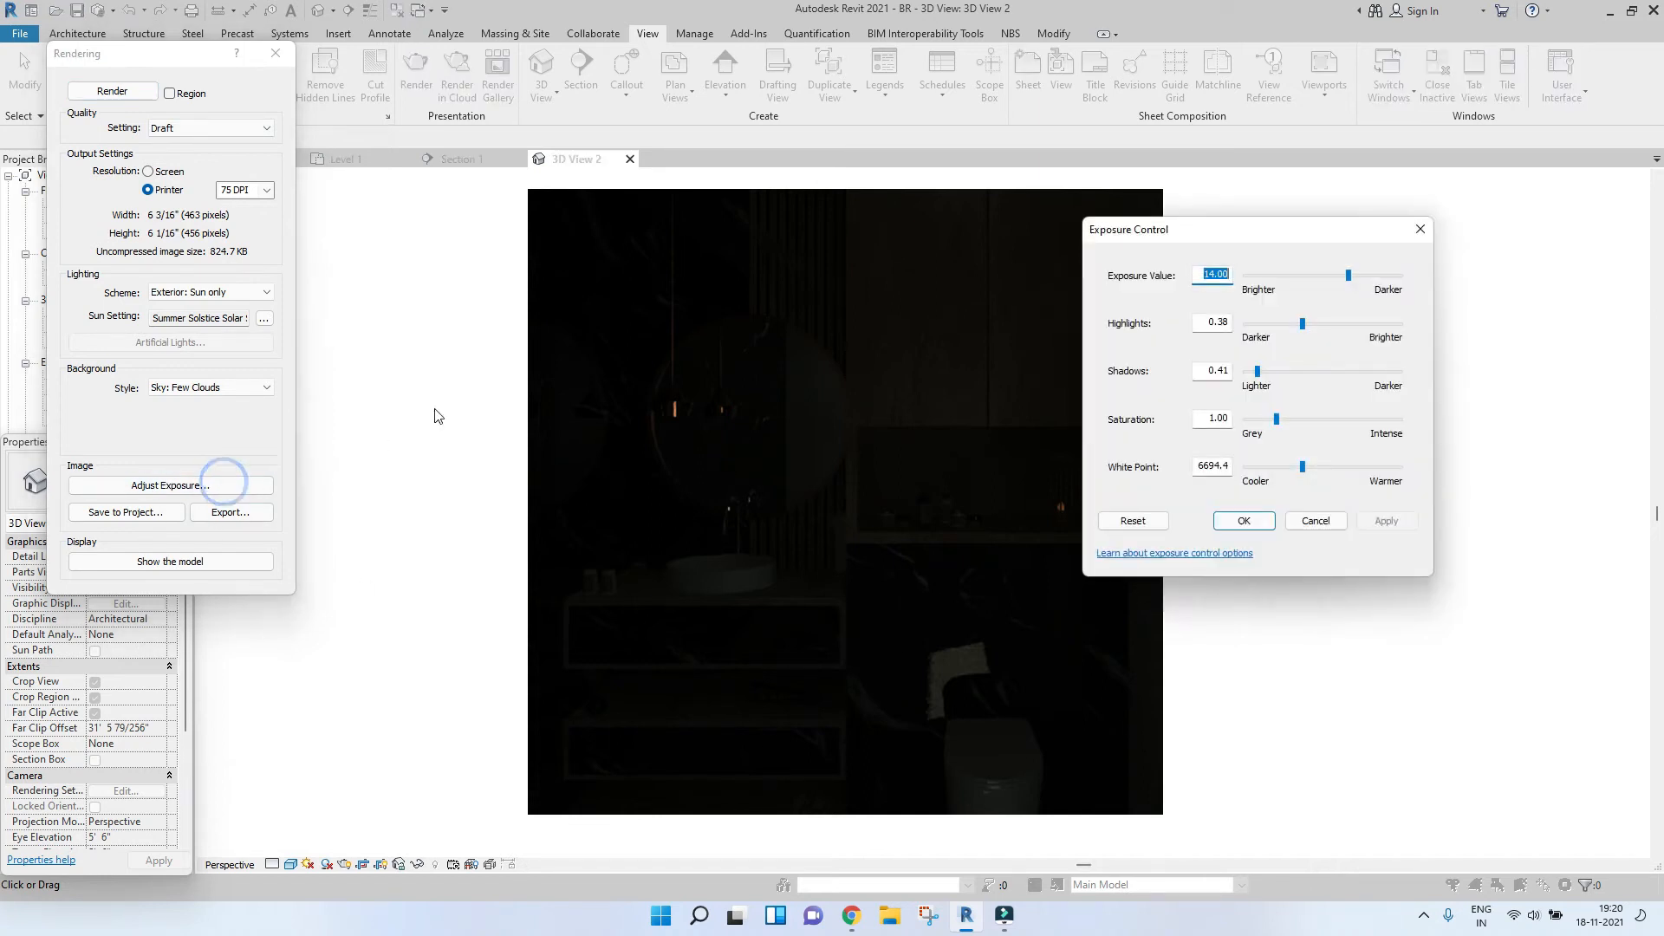
click(1304, 276)
click(1386, 521)
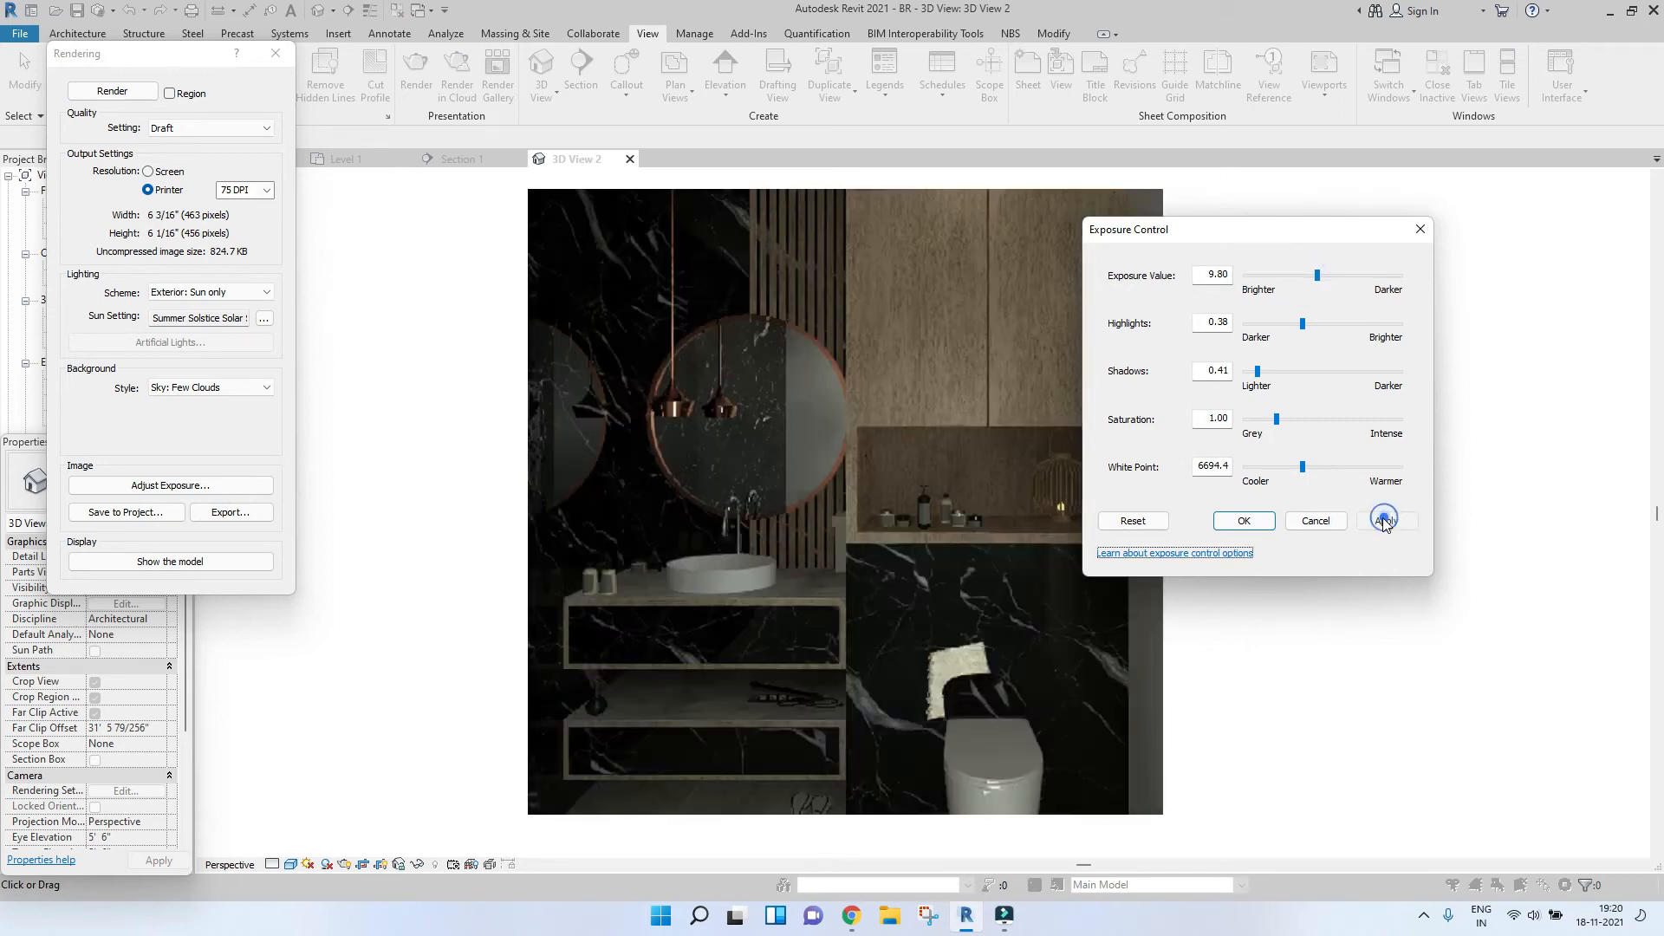
click(1300, 277)
click(1385, 521)
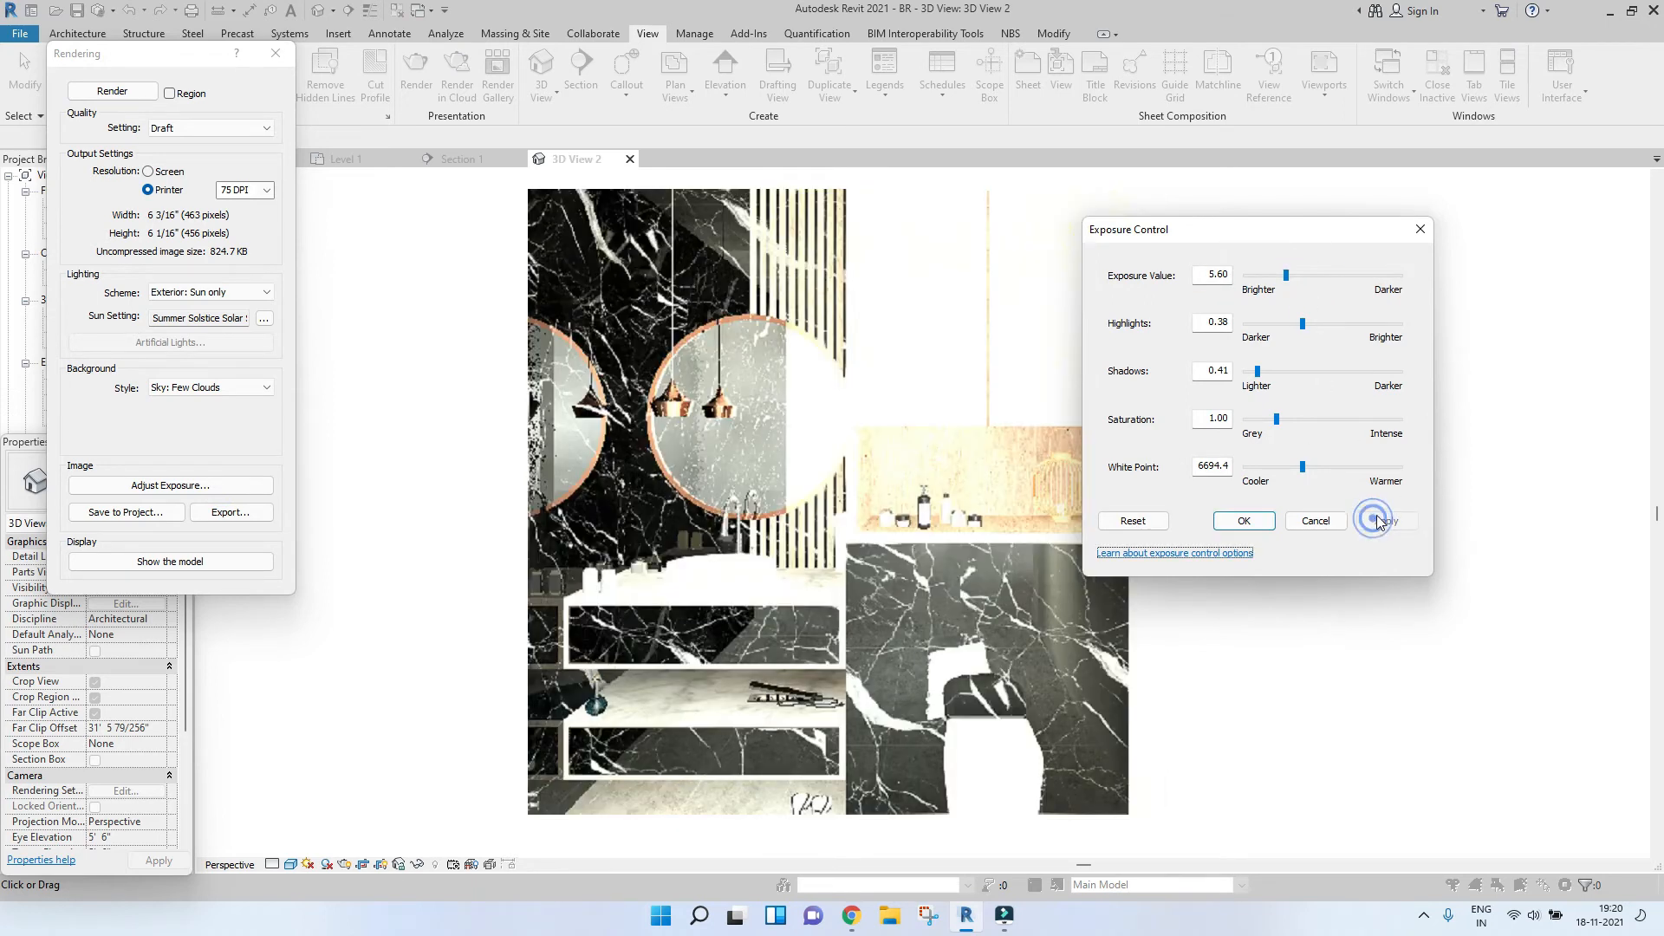
click(1294, 277)
click(1371, 521)
click(1302, 276)
click(1386, 520)
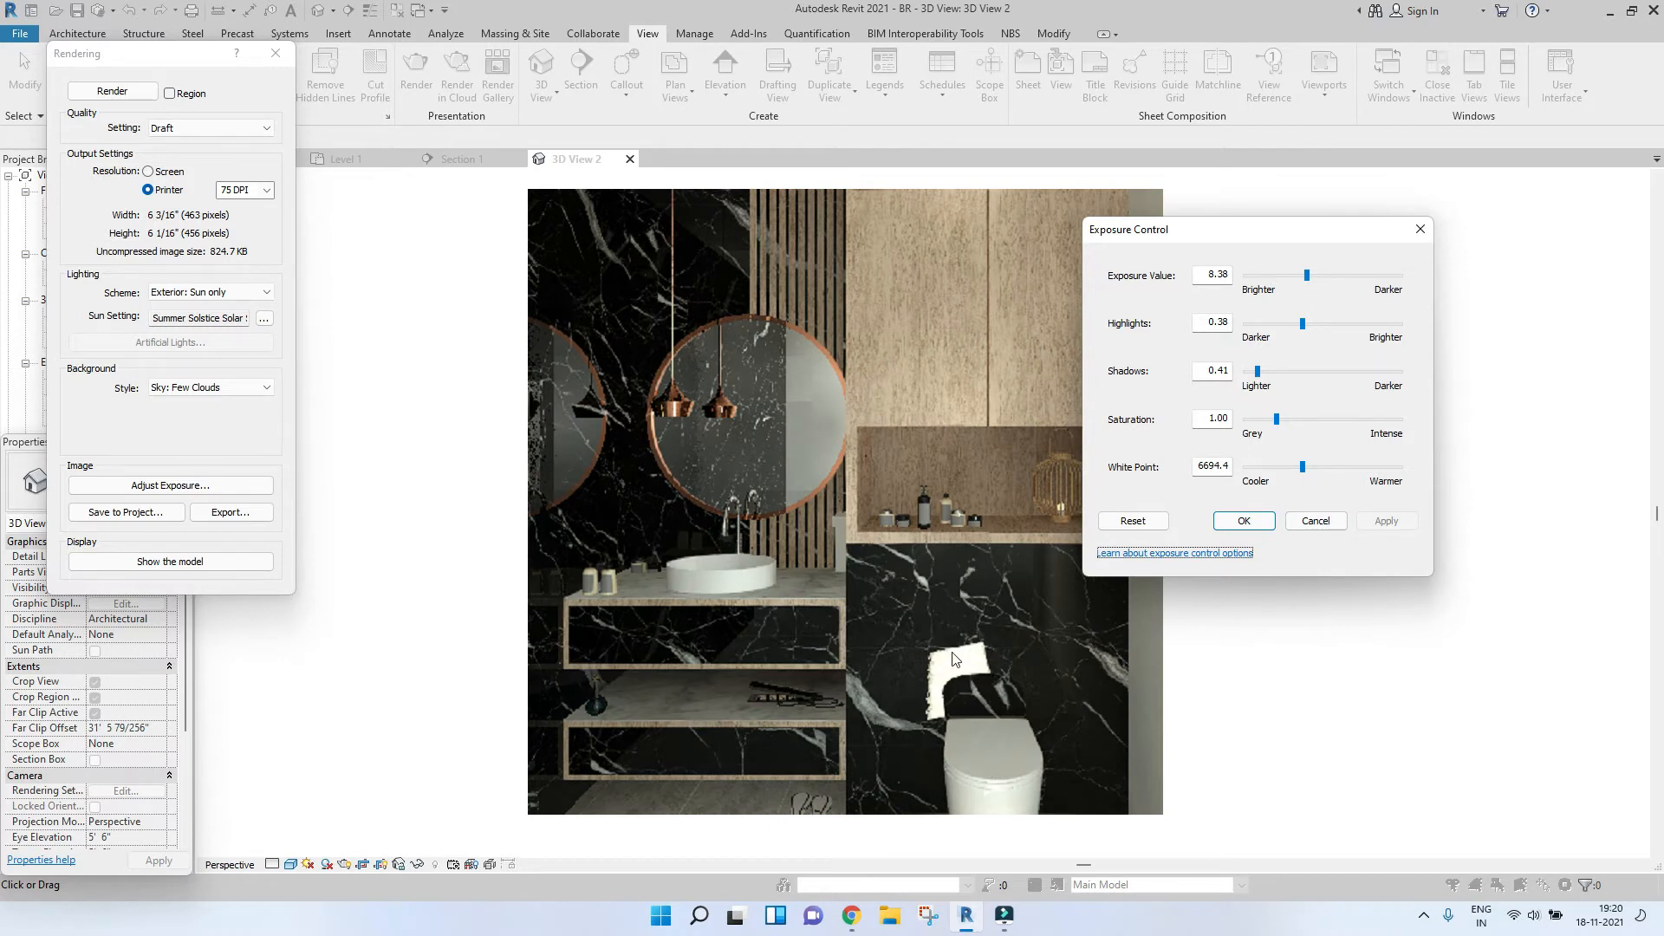
click(1421, 228)
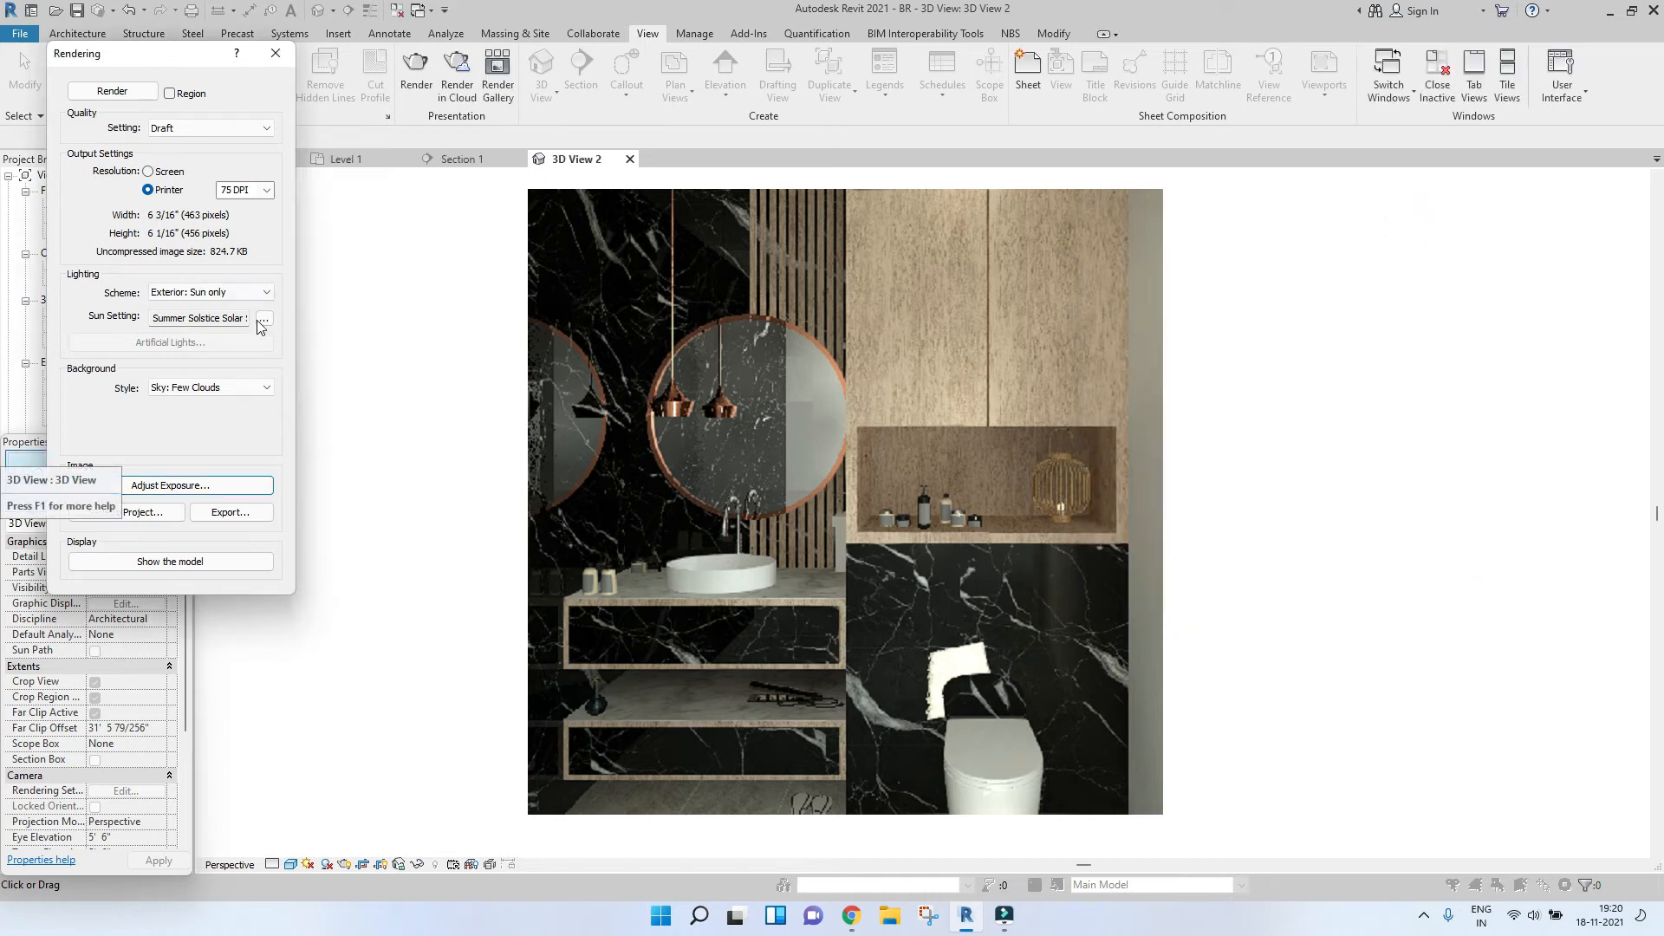
Change the rendering's sun setting to the Single Day preset Spring Equinox Solar Study and render the view again.
click(260, 319)
click(1188, 425)
click(1562, 544)
click(1196, 436)
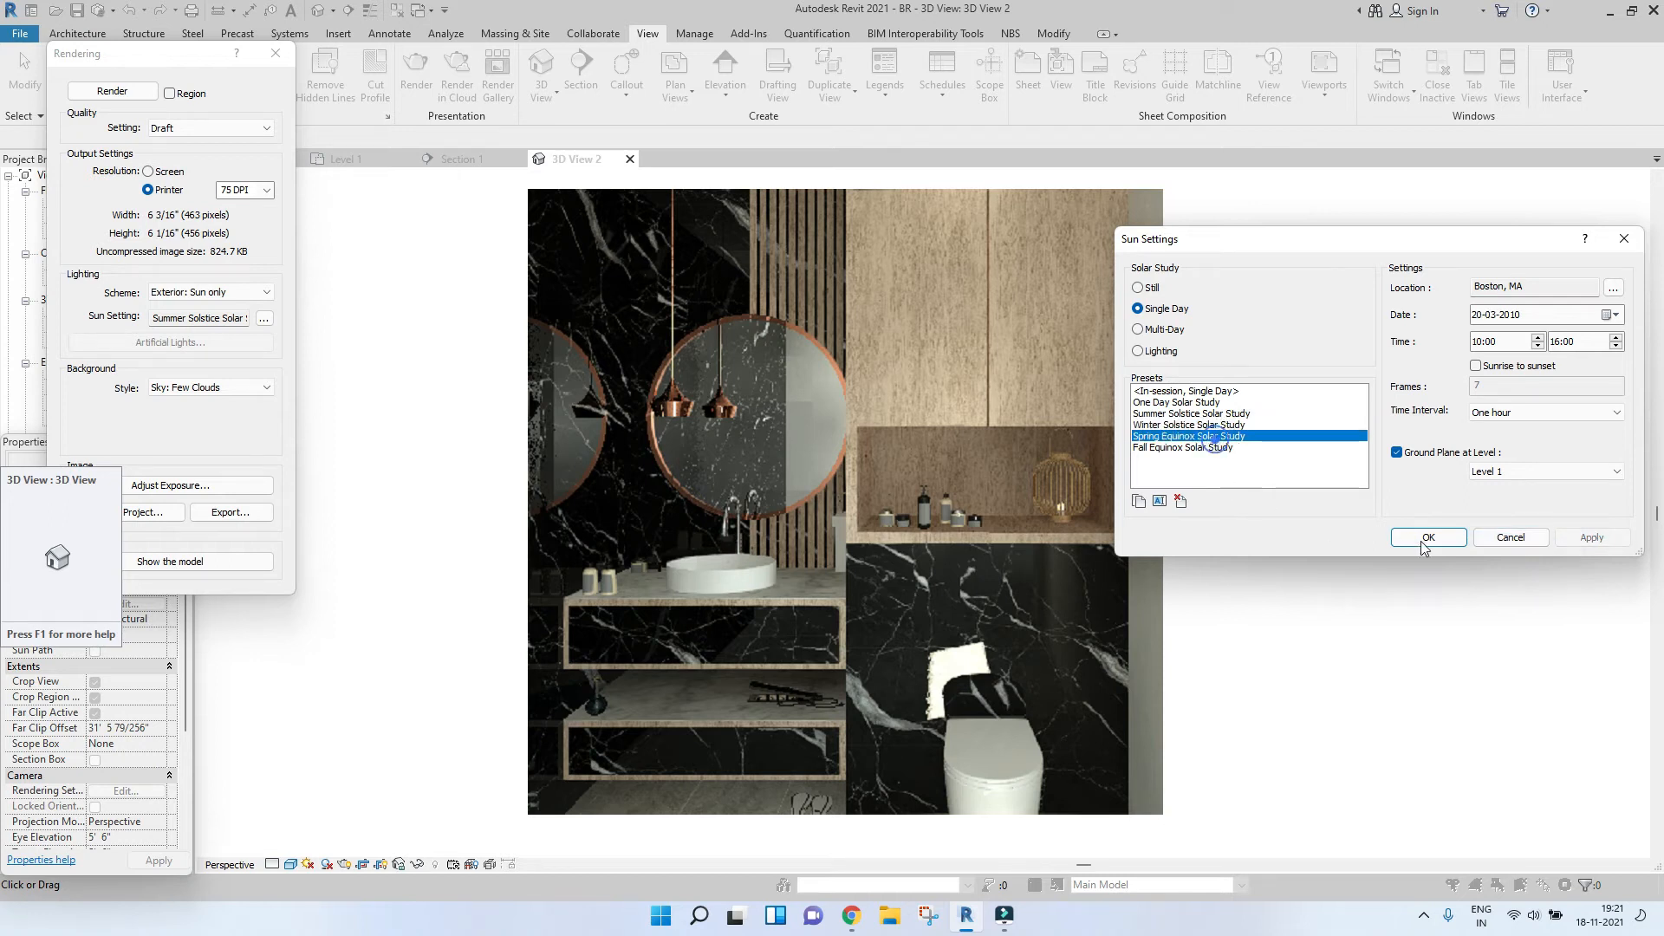
click(1577, 539)
click(1448, 538)
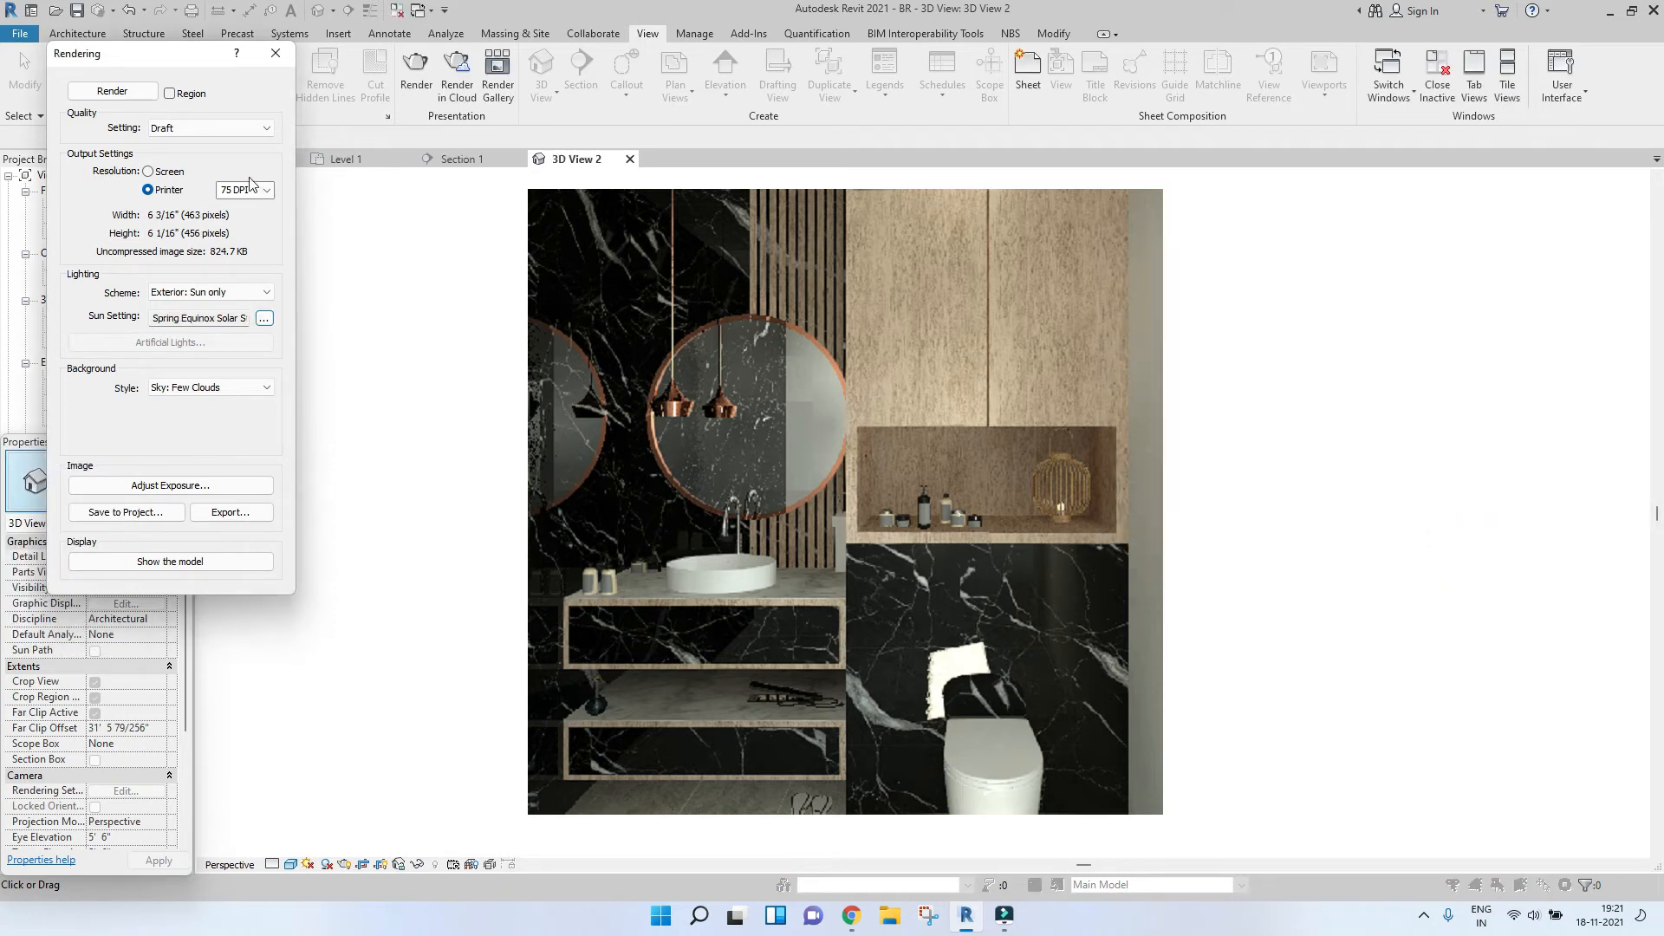
click(114, 92)
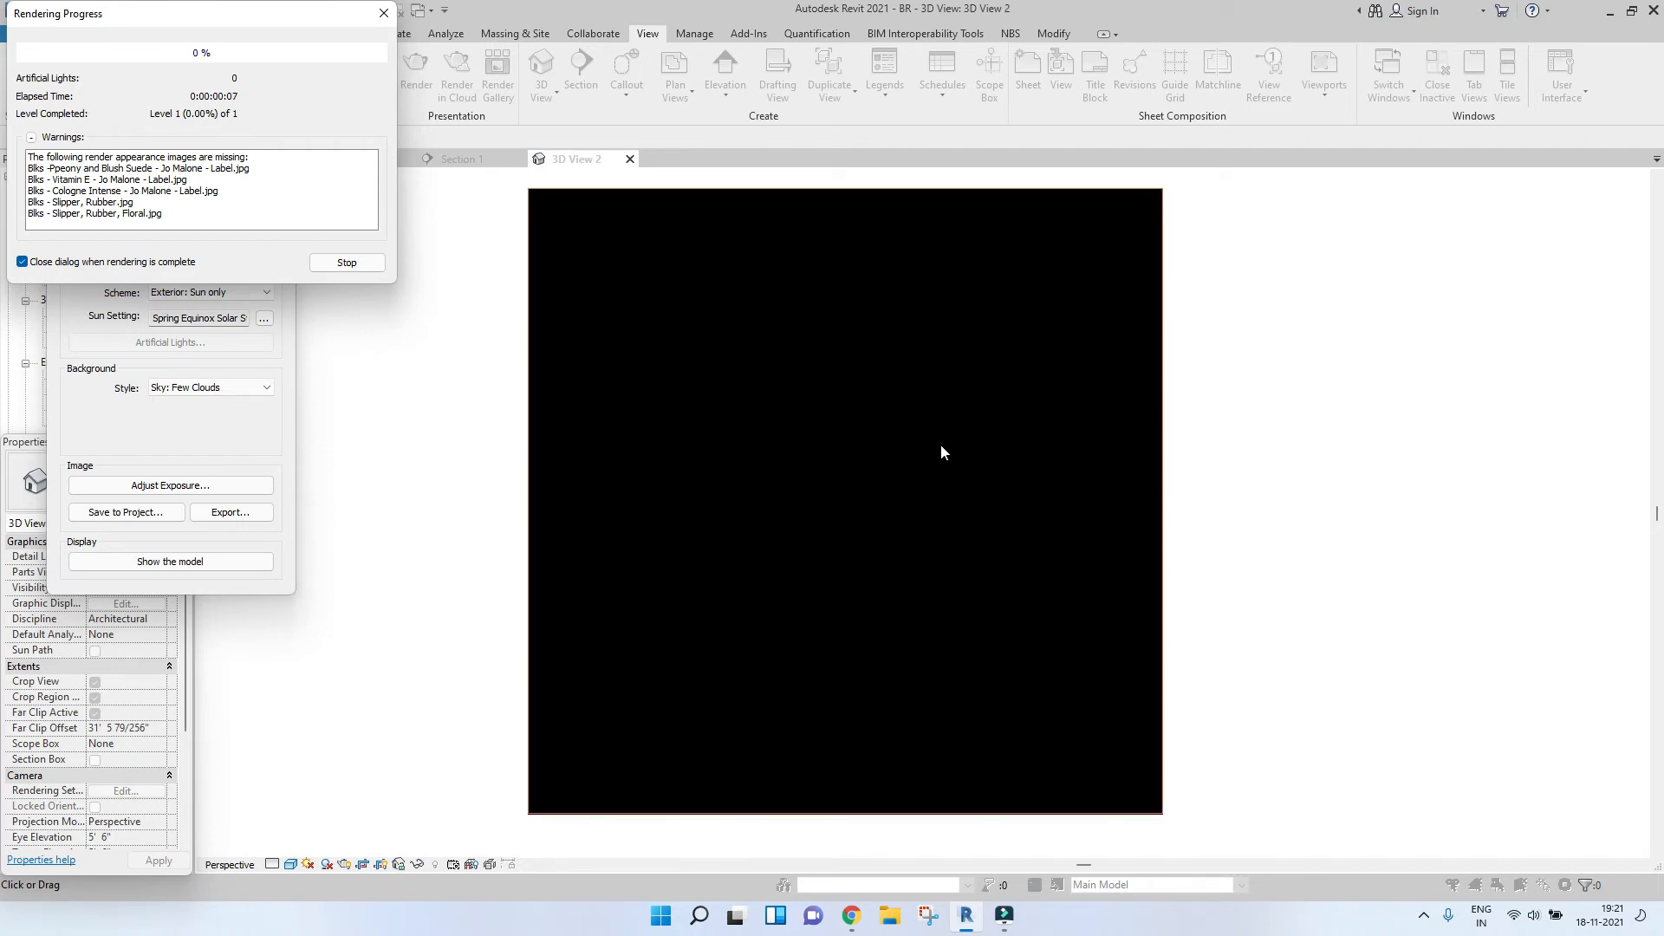
scroll(804, 610, down, 1)
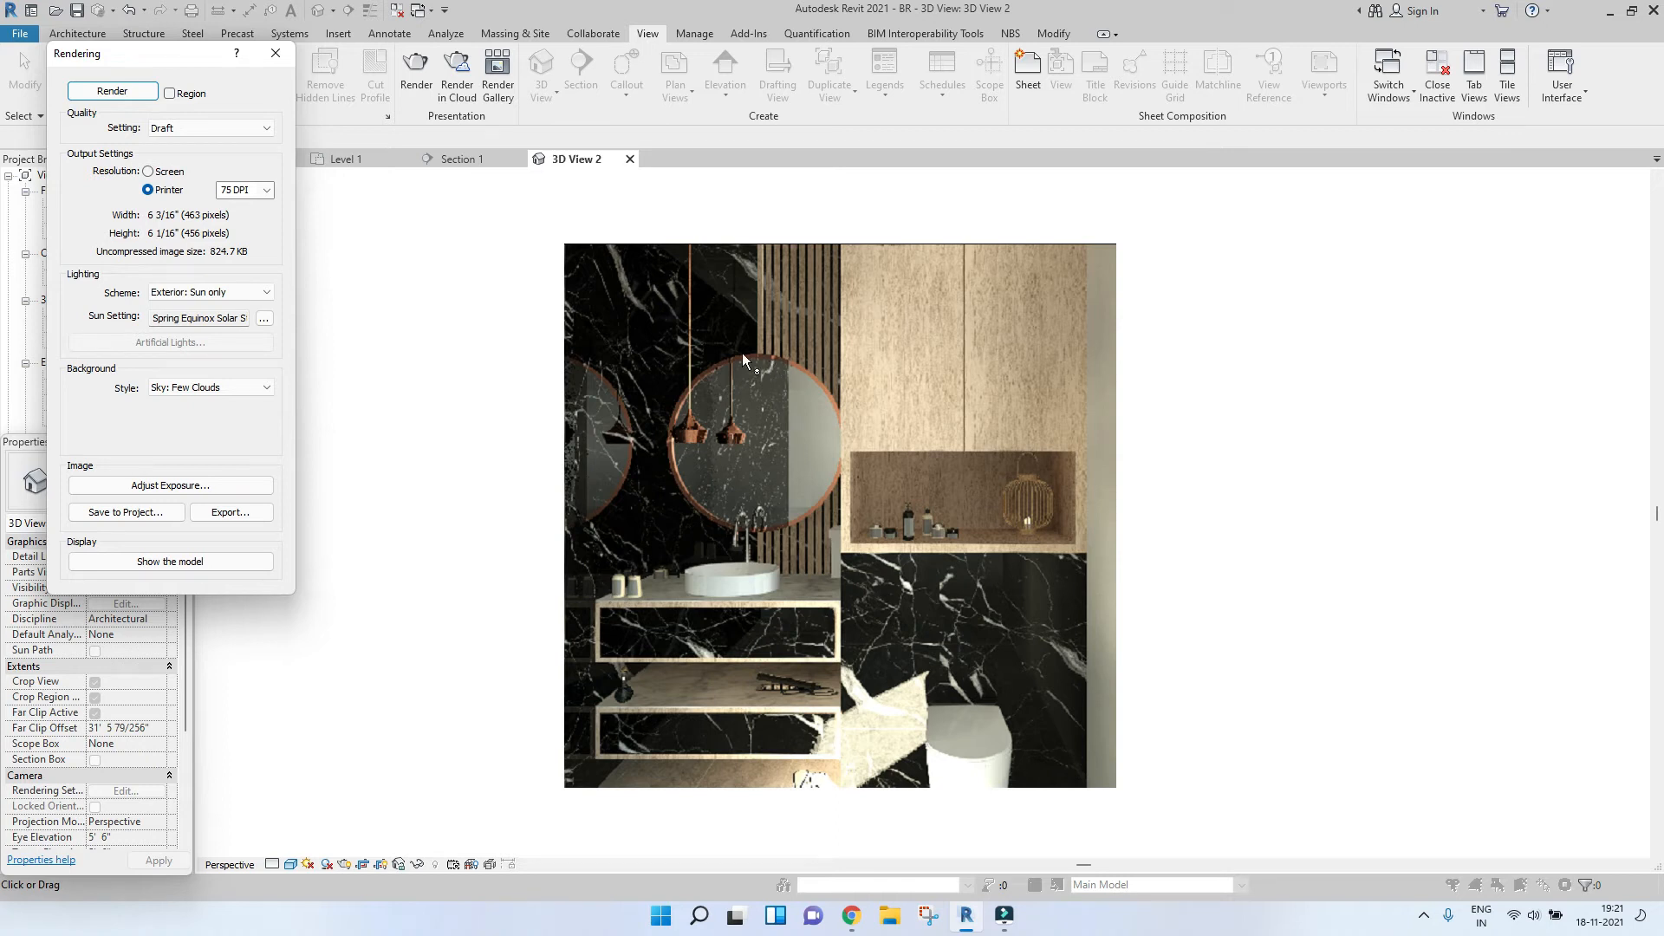
Review the Multi-Day and Lighting solar study presets, discard the selections, and close the rendering settings.
click(263, 319)
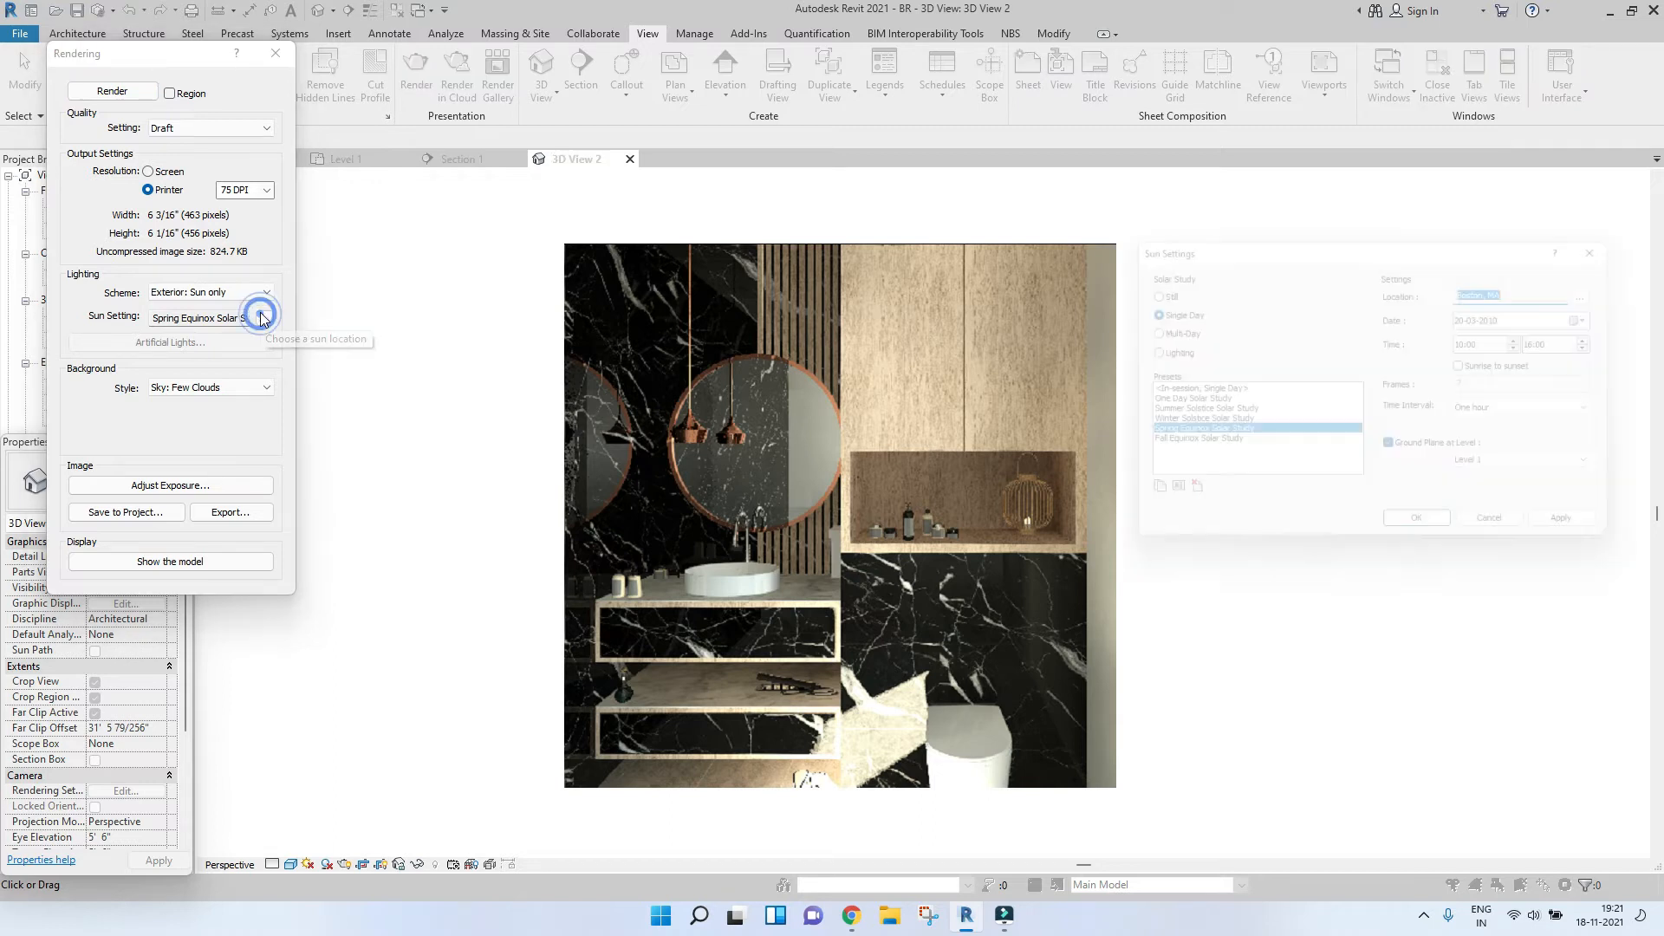
click(1137, 330)
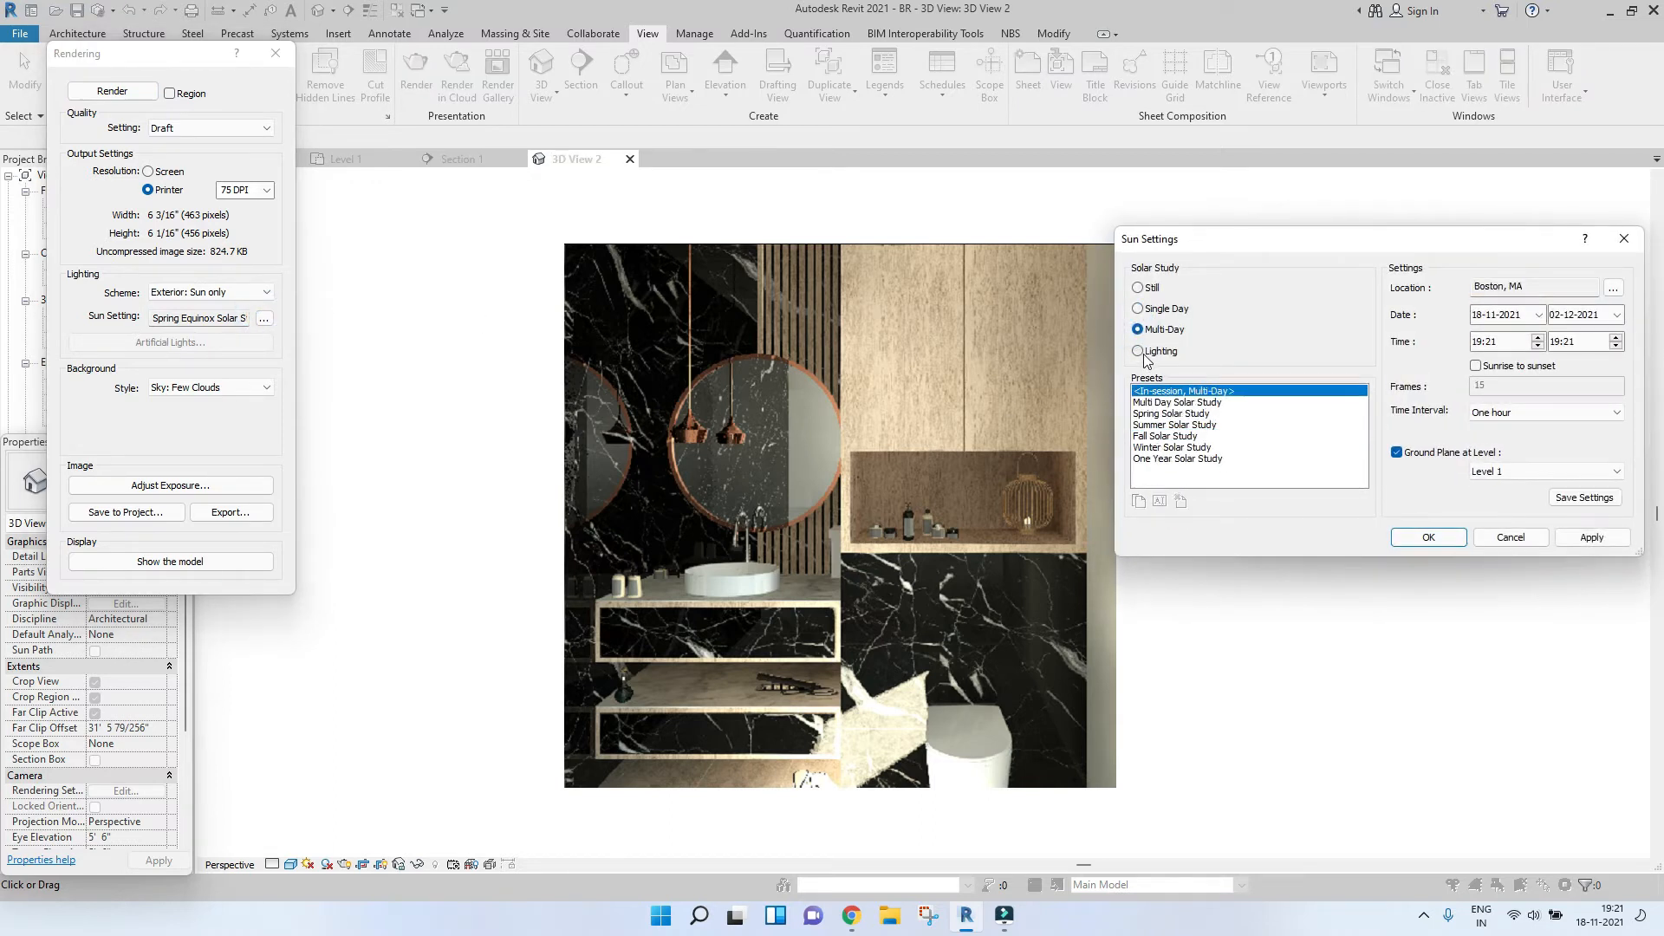
click(1137, 351)
click(1159, 402)
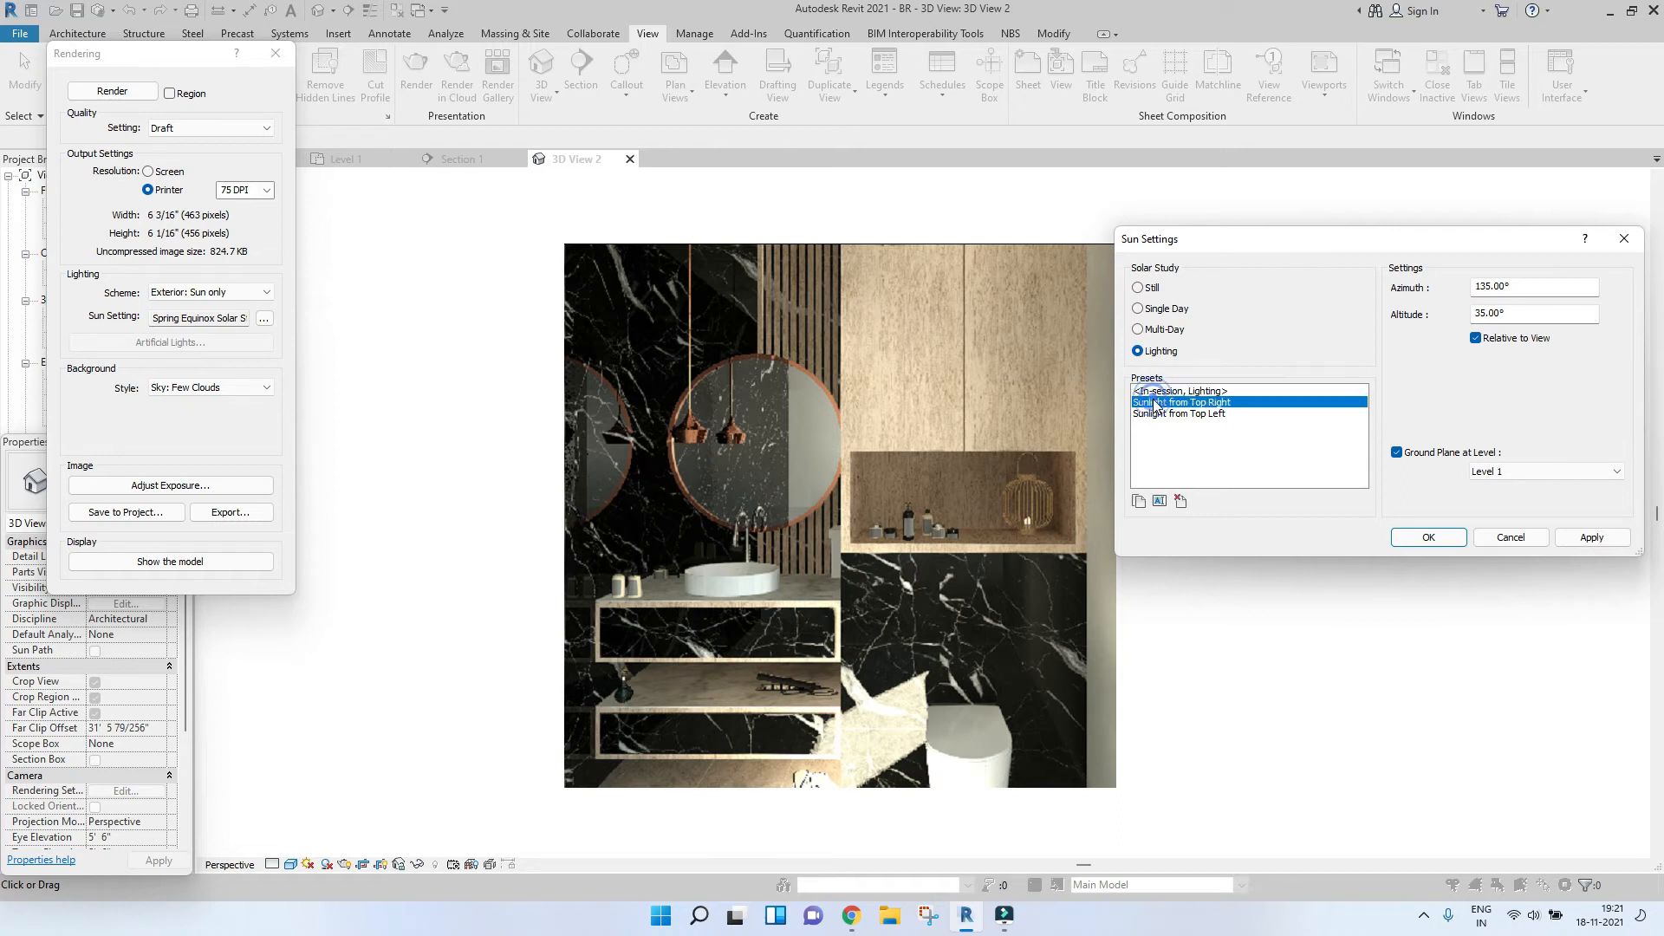
click(1167, 415)
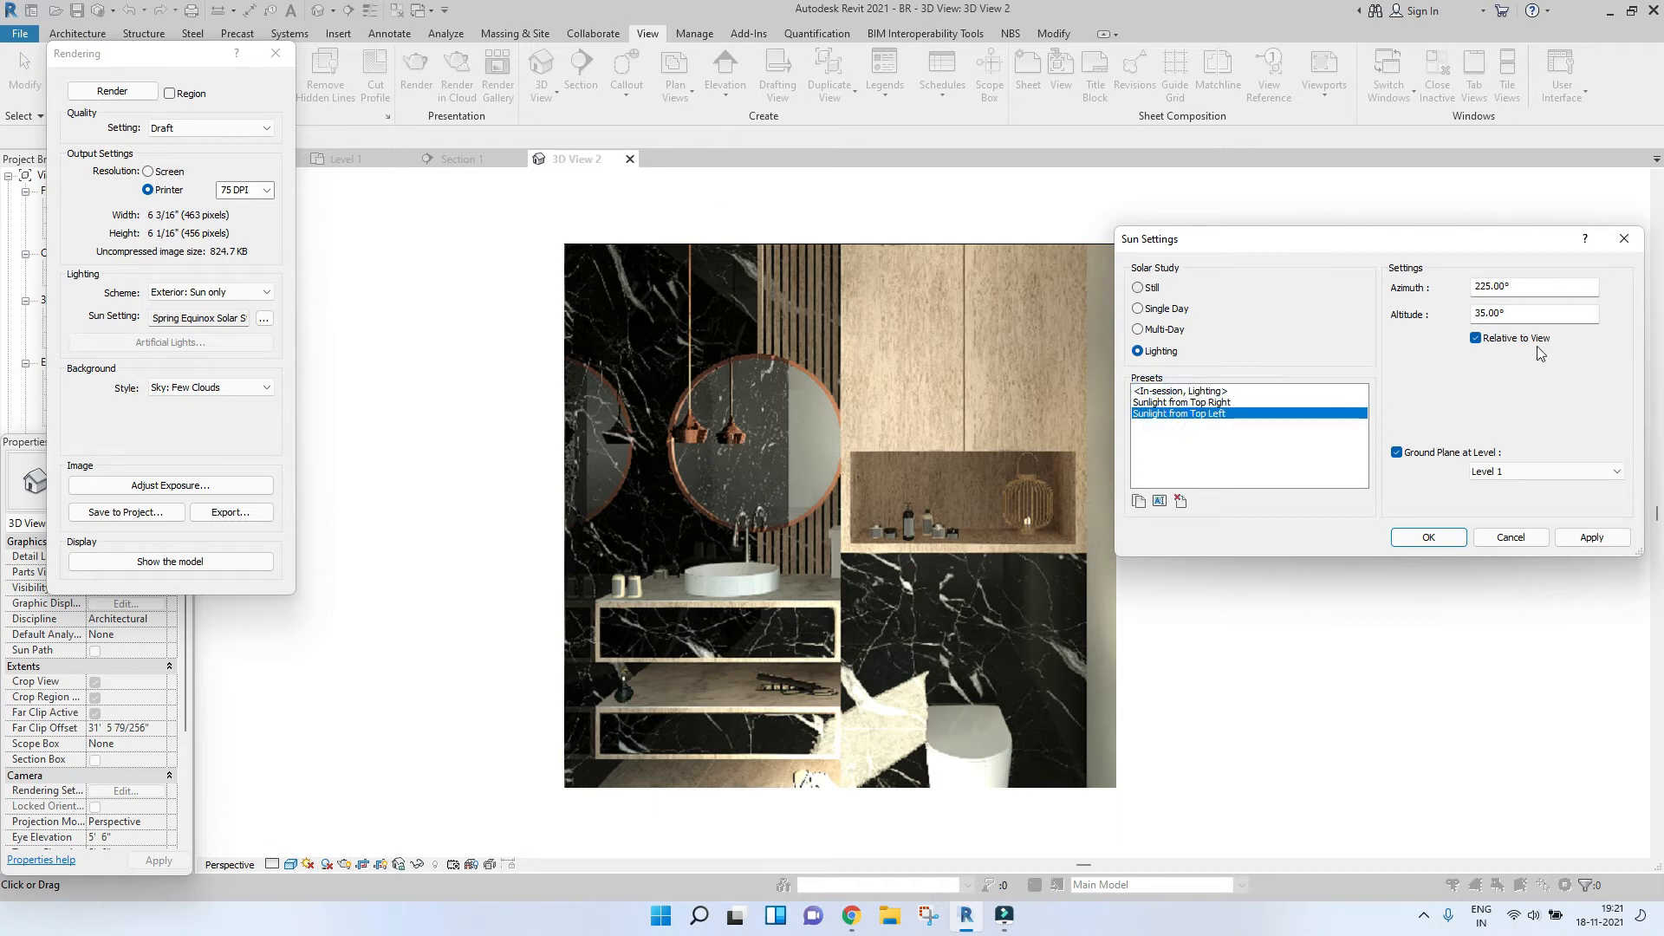
click(1623, 238)
click(275, 53)
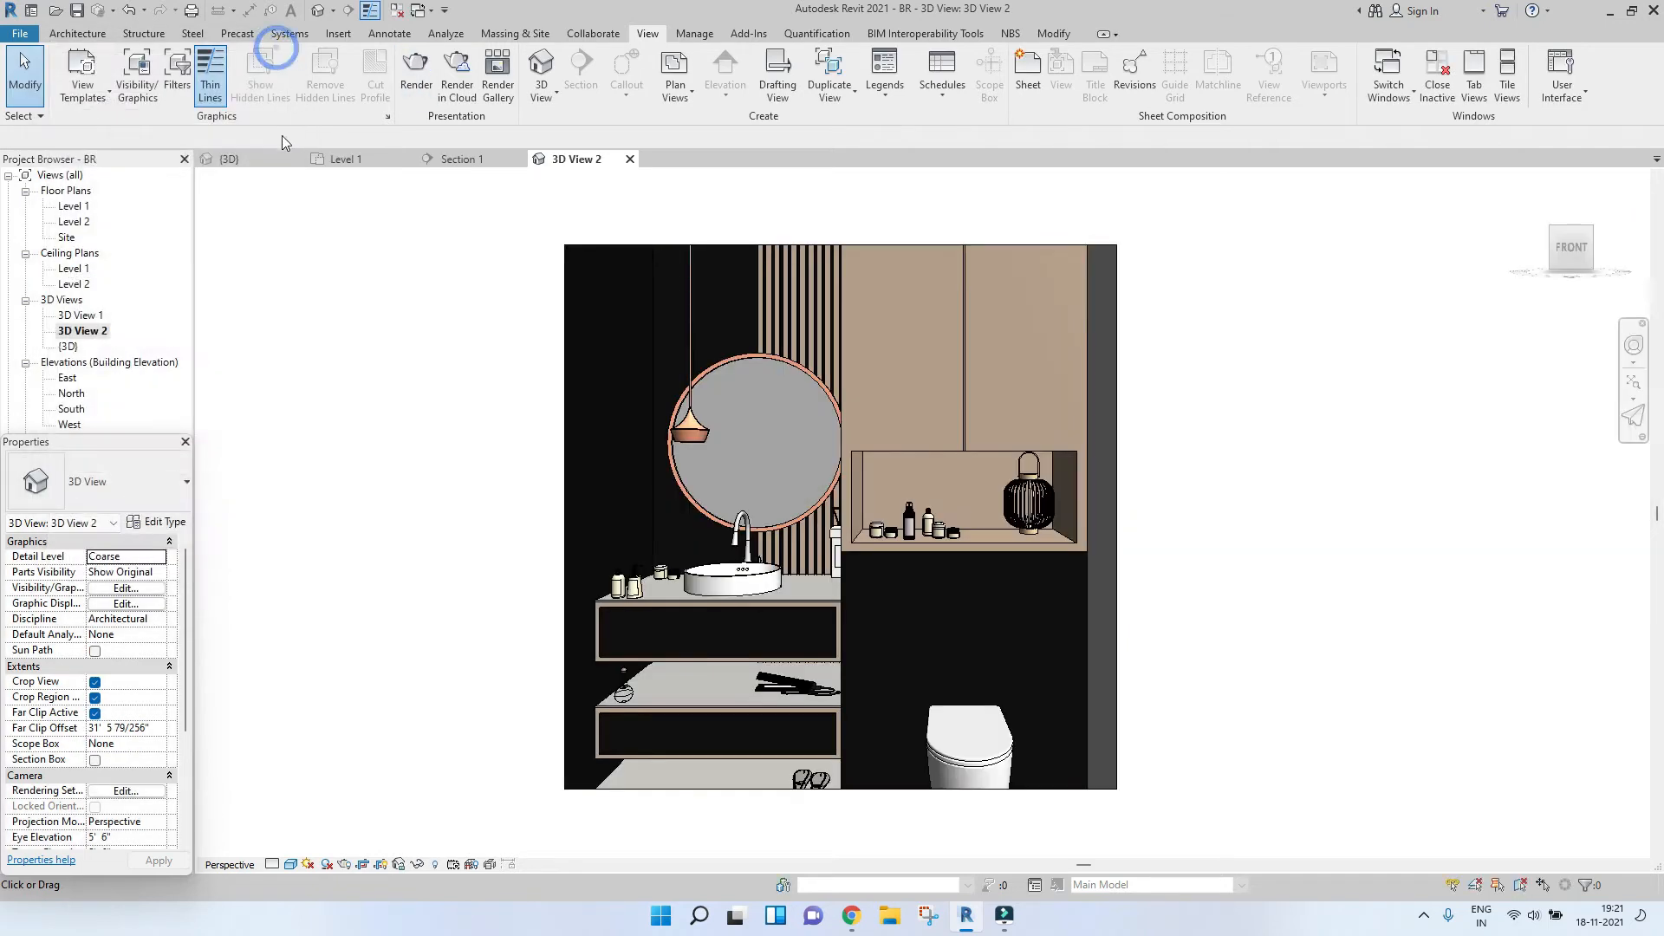
Turn on the sun path in the default 3D view and move the sun along it to 08:45 on 20 March.
click(227, 159)
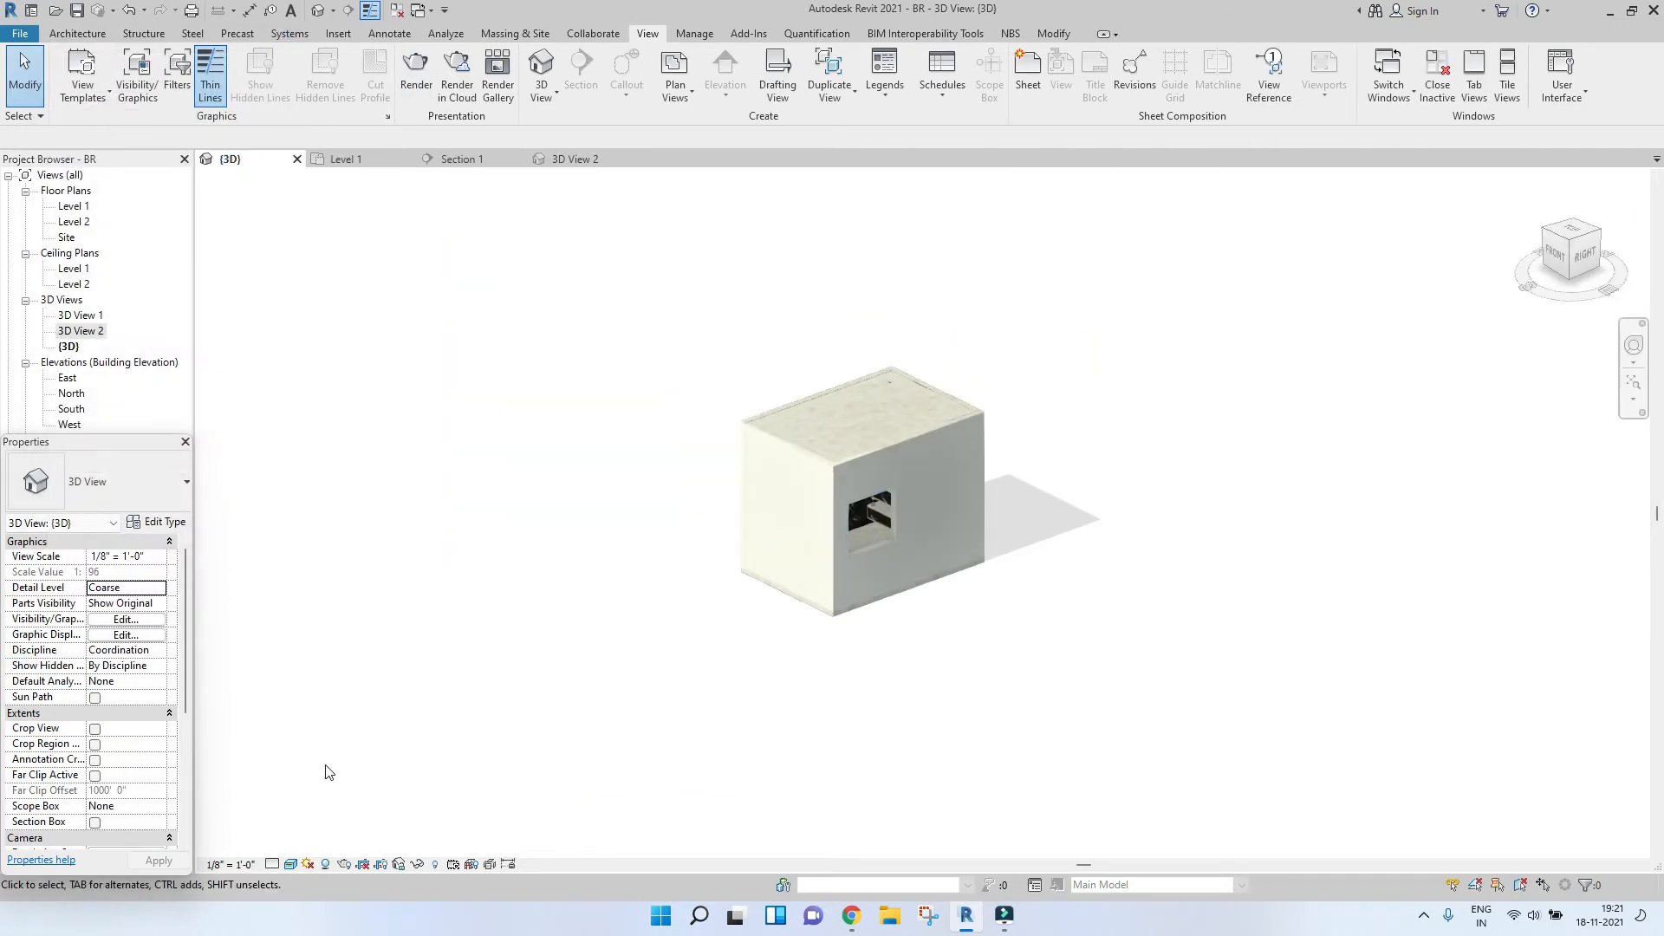
click(308, 866)
click(305, 876)
click(308, 865)
click(347, 845)
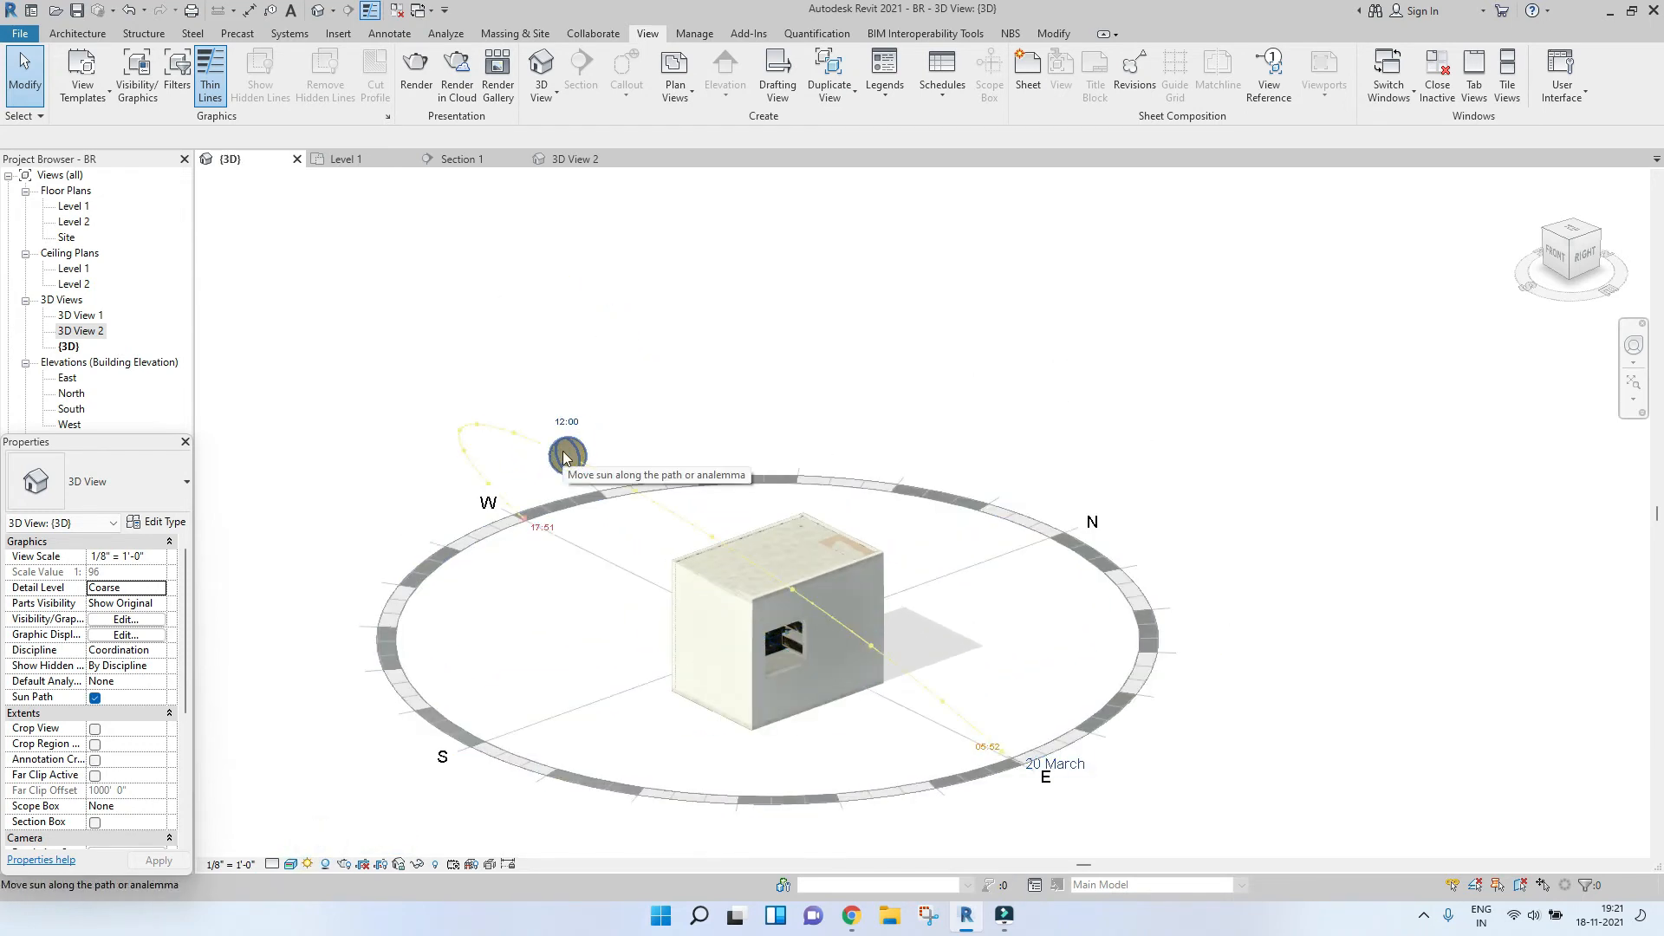
drag(564, 457, 837, 579)
click(955, 560)
click(984, 607)
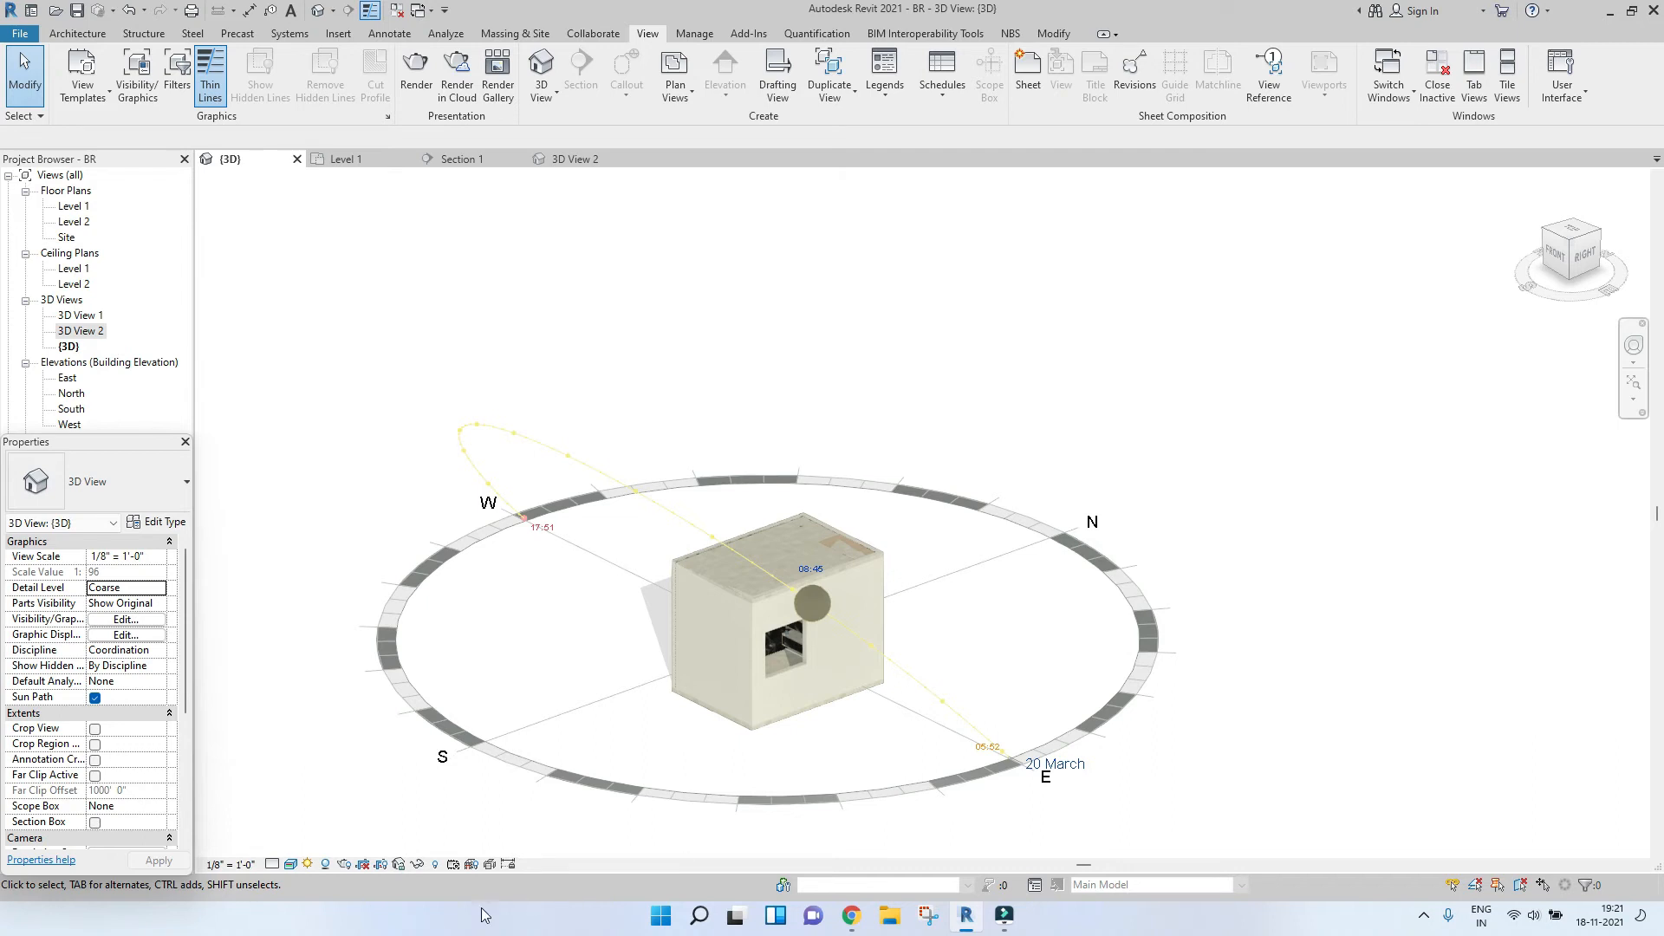
Check the default 3D view's sun settings and close them without changing anything.
click(307, 864)
click(328, 806)
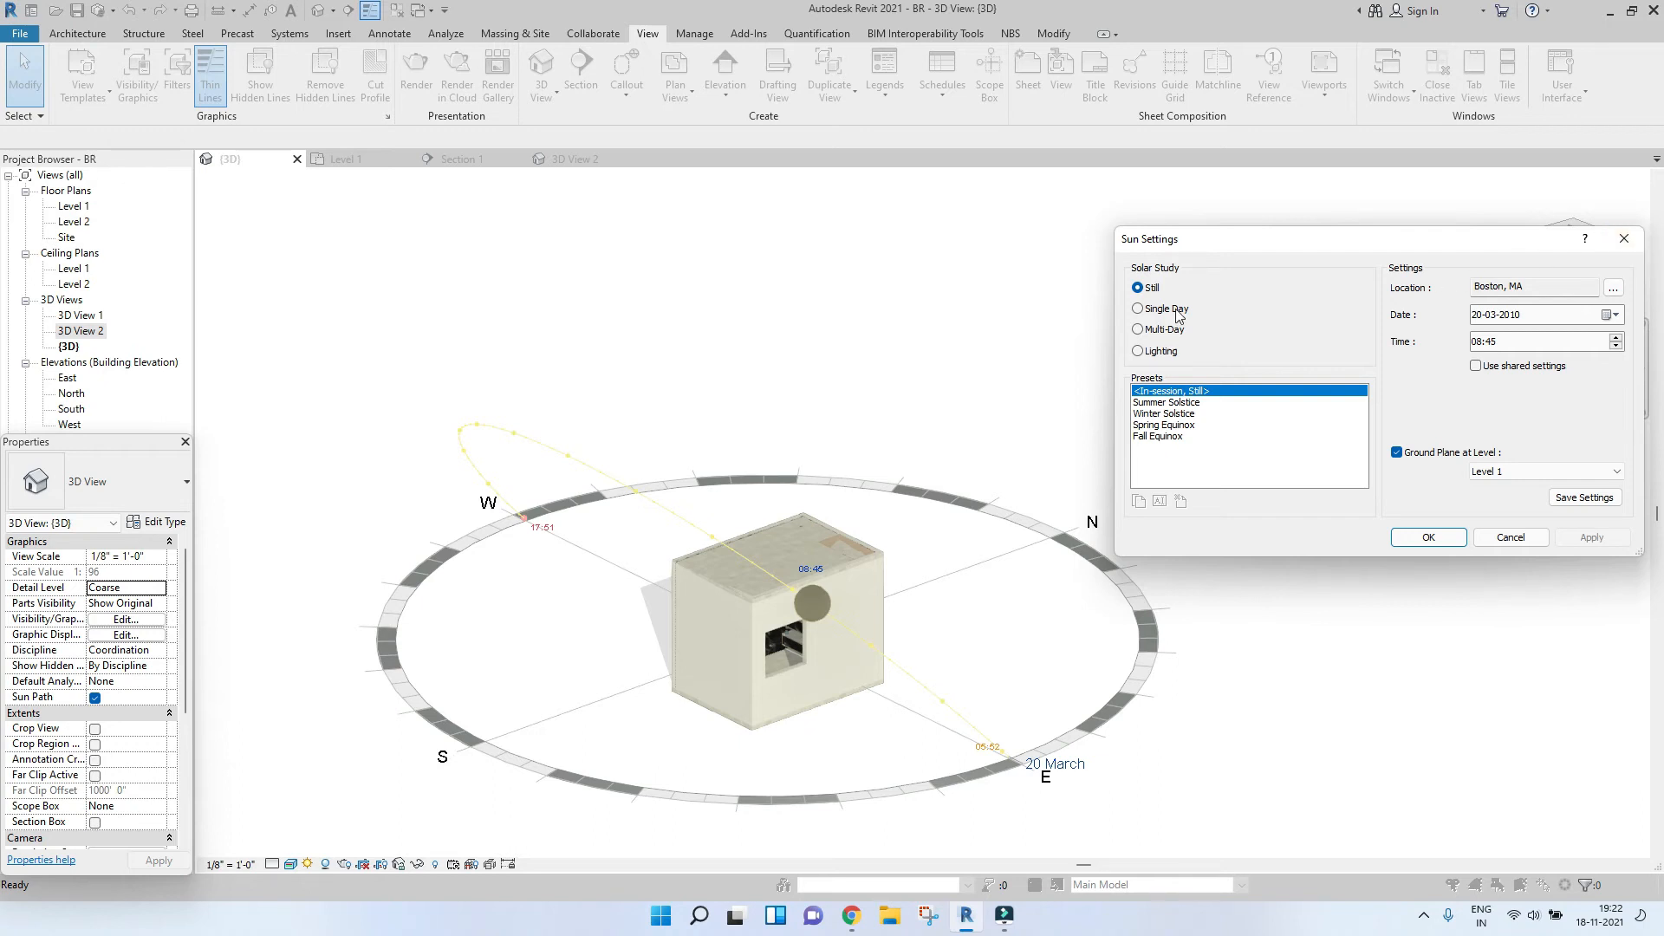
click(1623, 238)
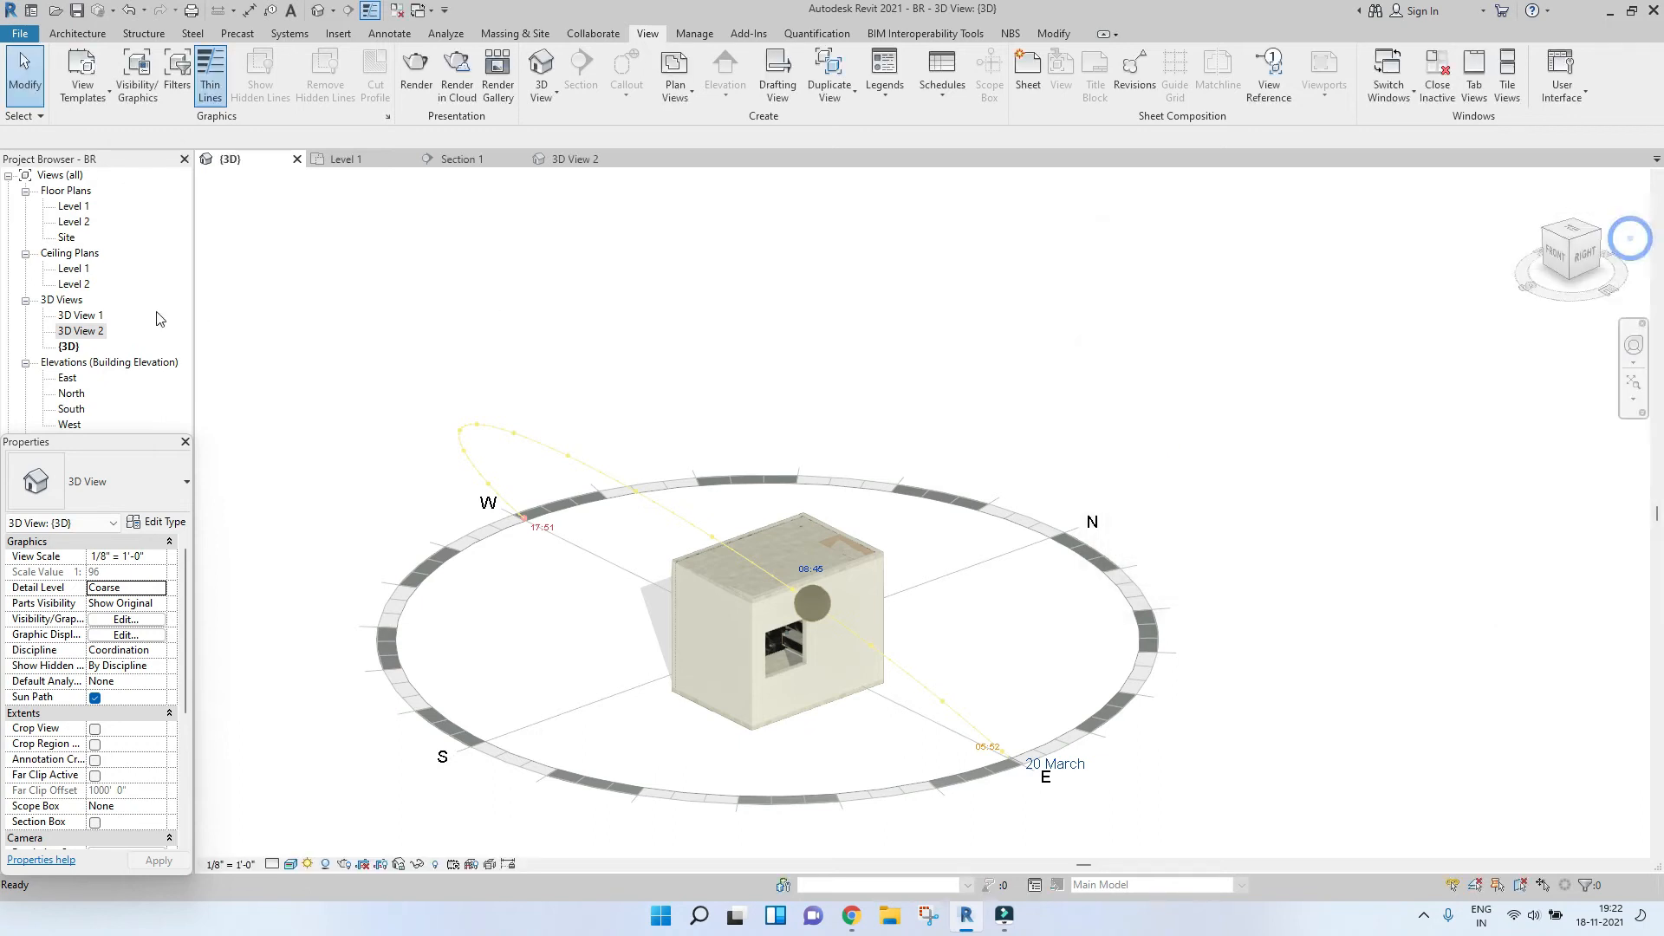
Return to 3D View 2 and render it, first with the existing background, then with the background style set to Sky: No Clouds.
click(570, 158)
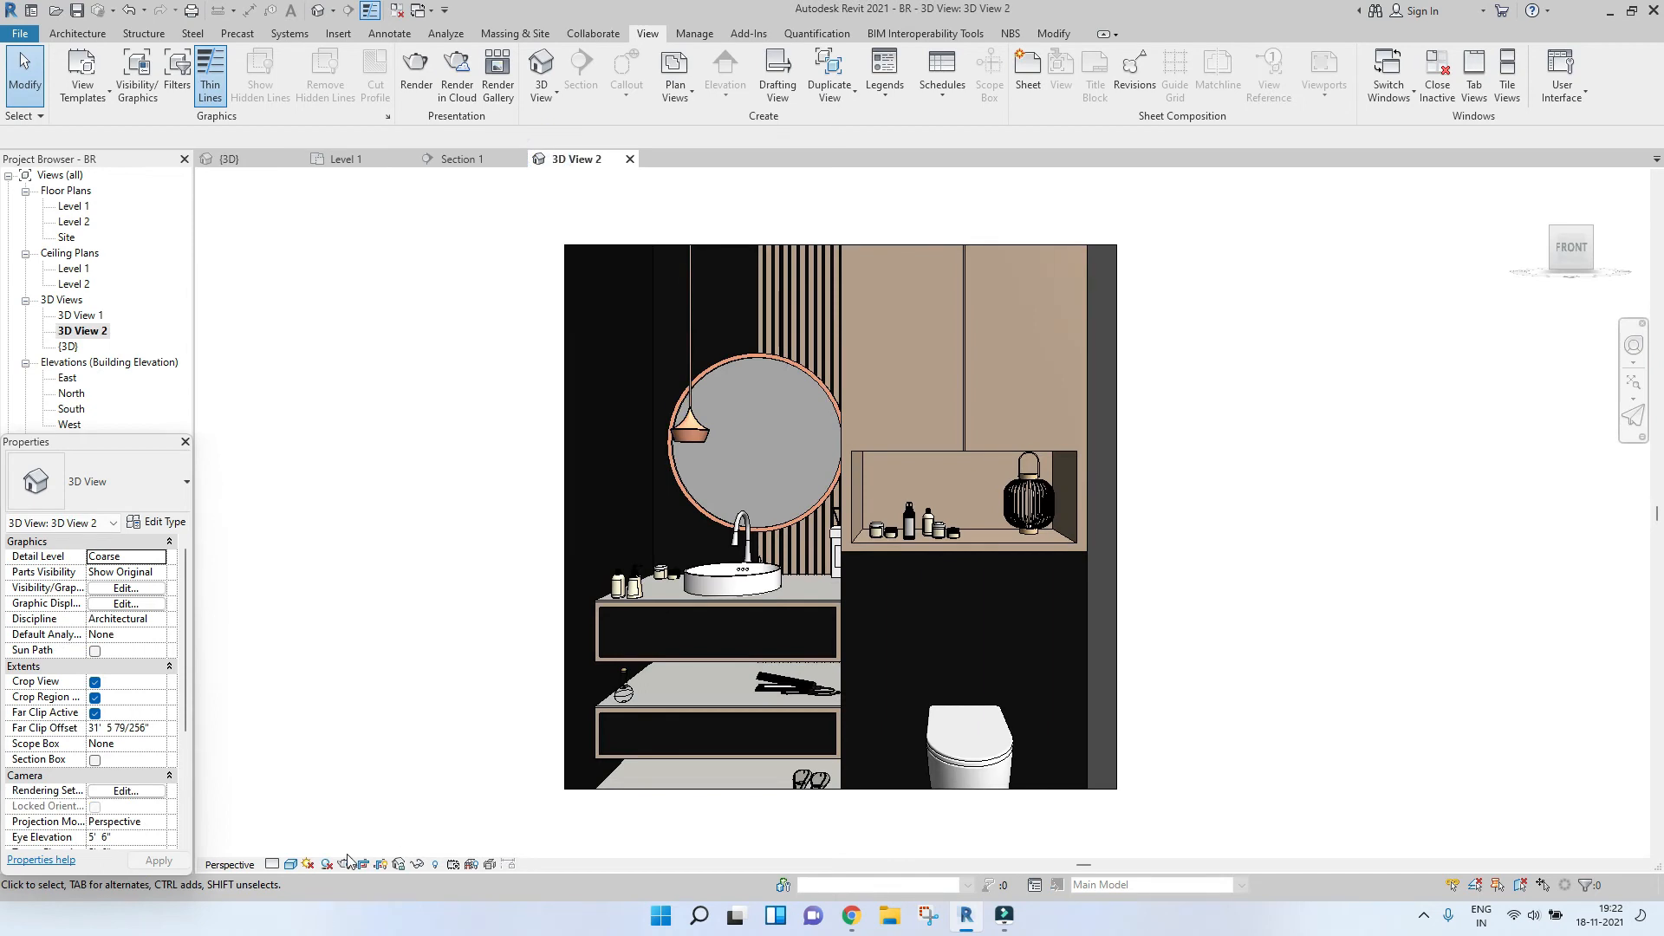
click(416, 73)
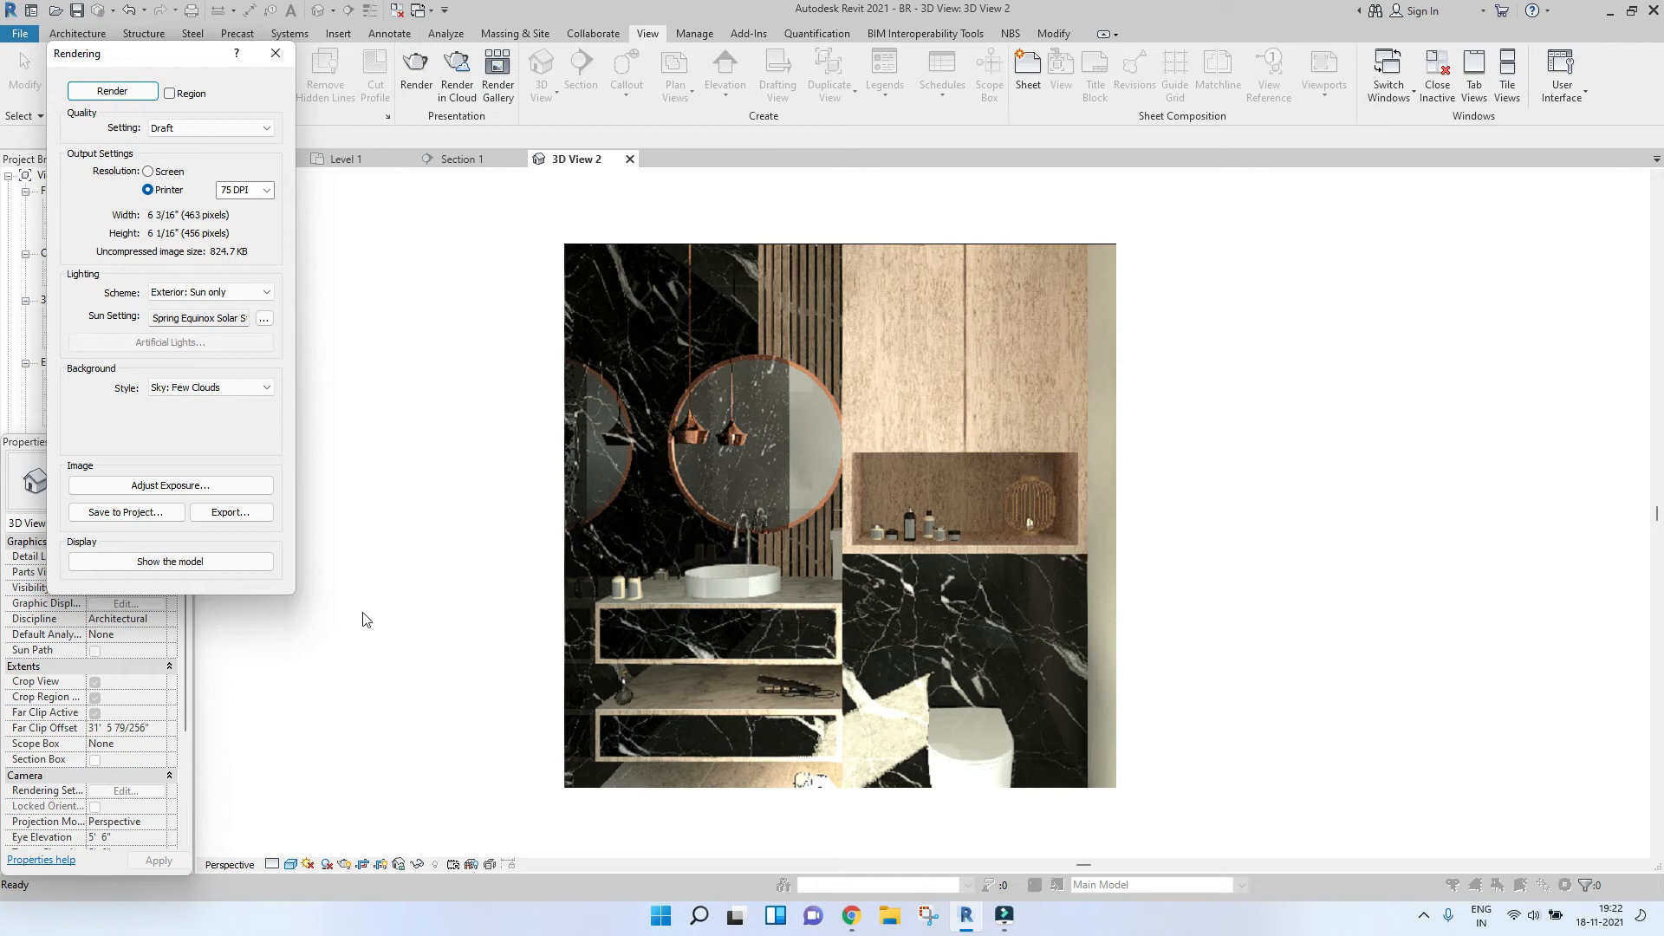
click(169, 388)
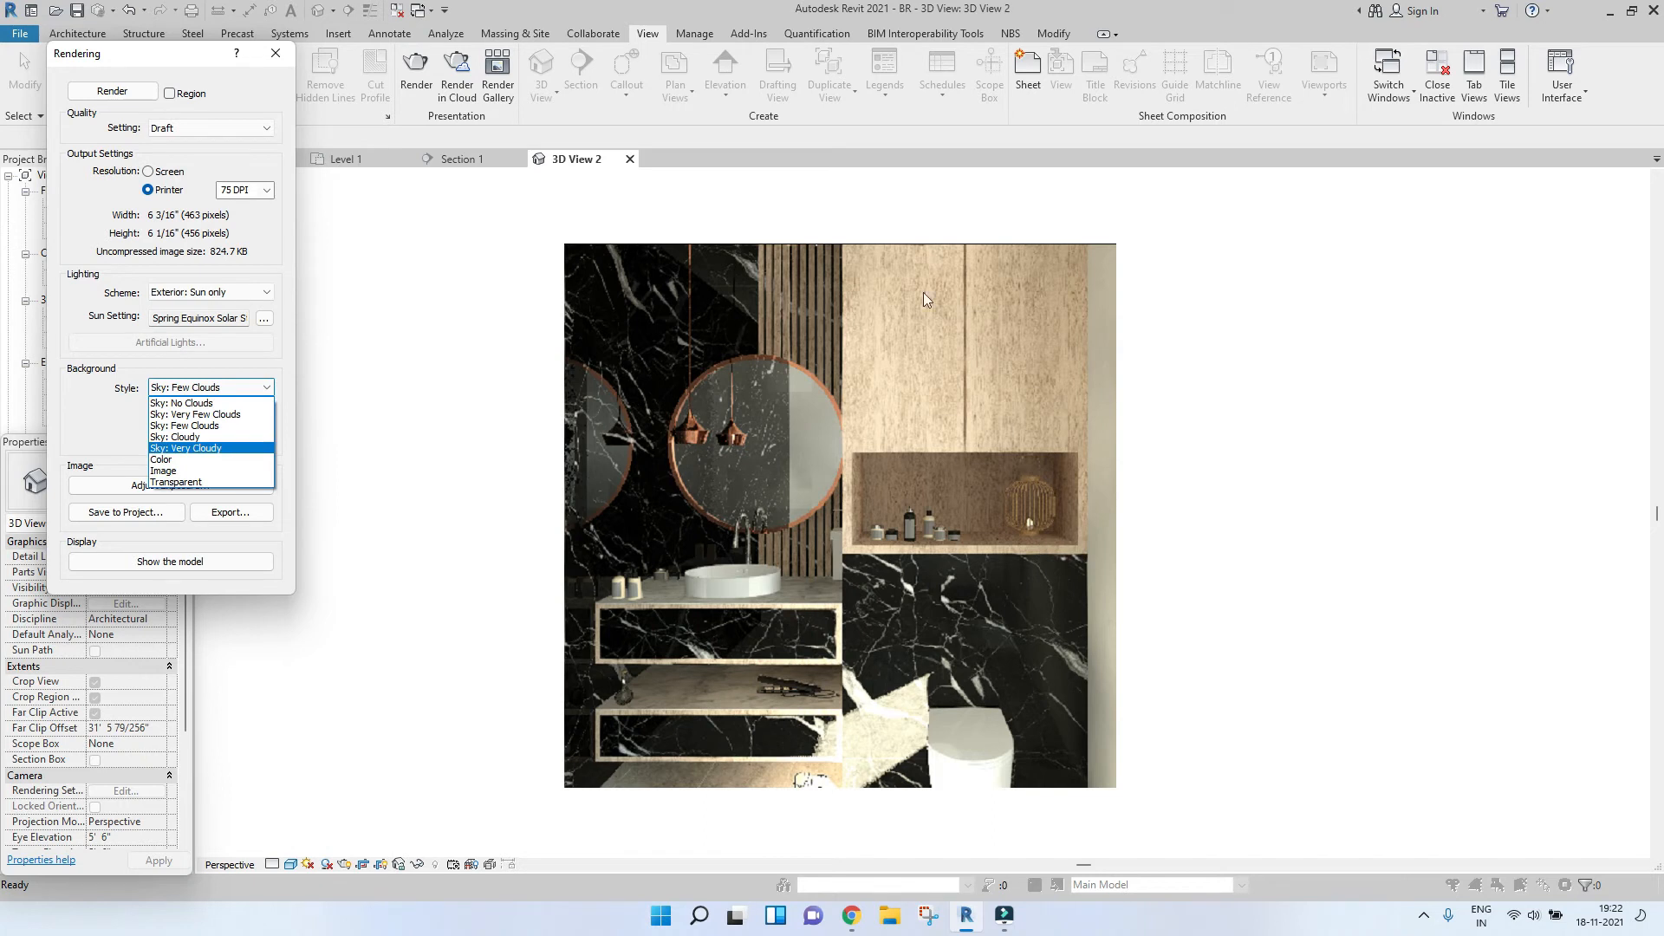
click(210, 404)
click(87, 98)
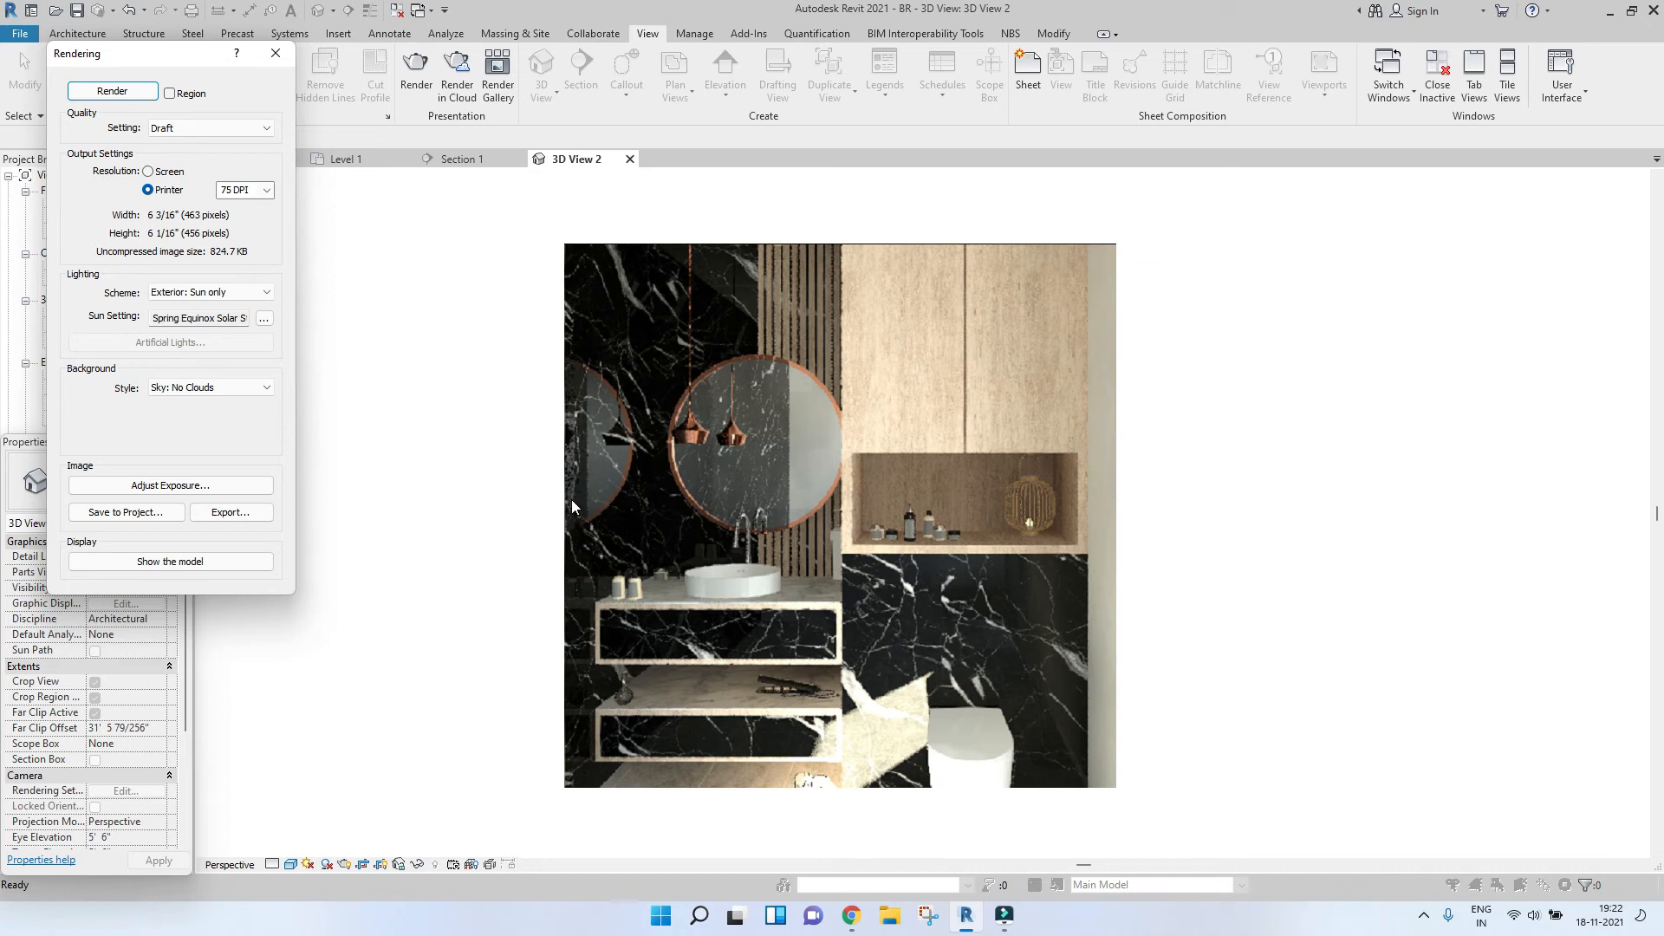
click(208, 388)
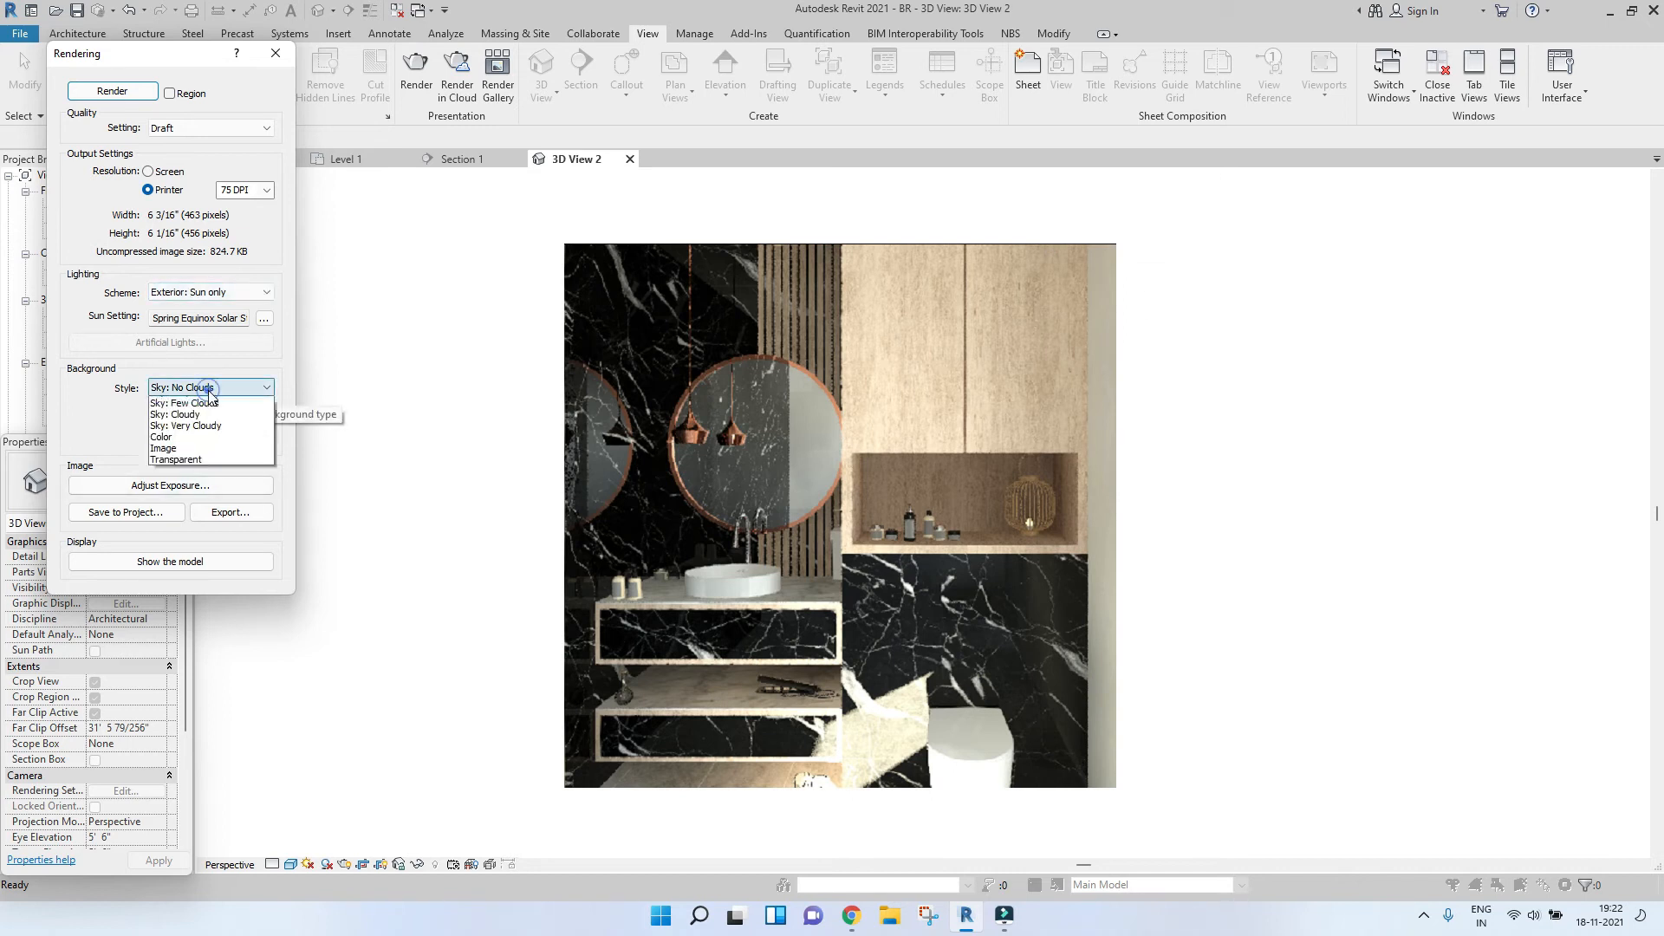
click(201, 389)
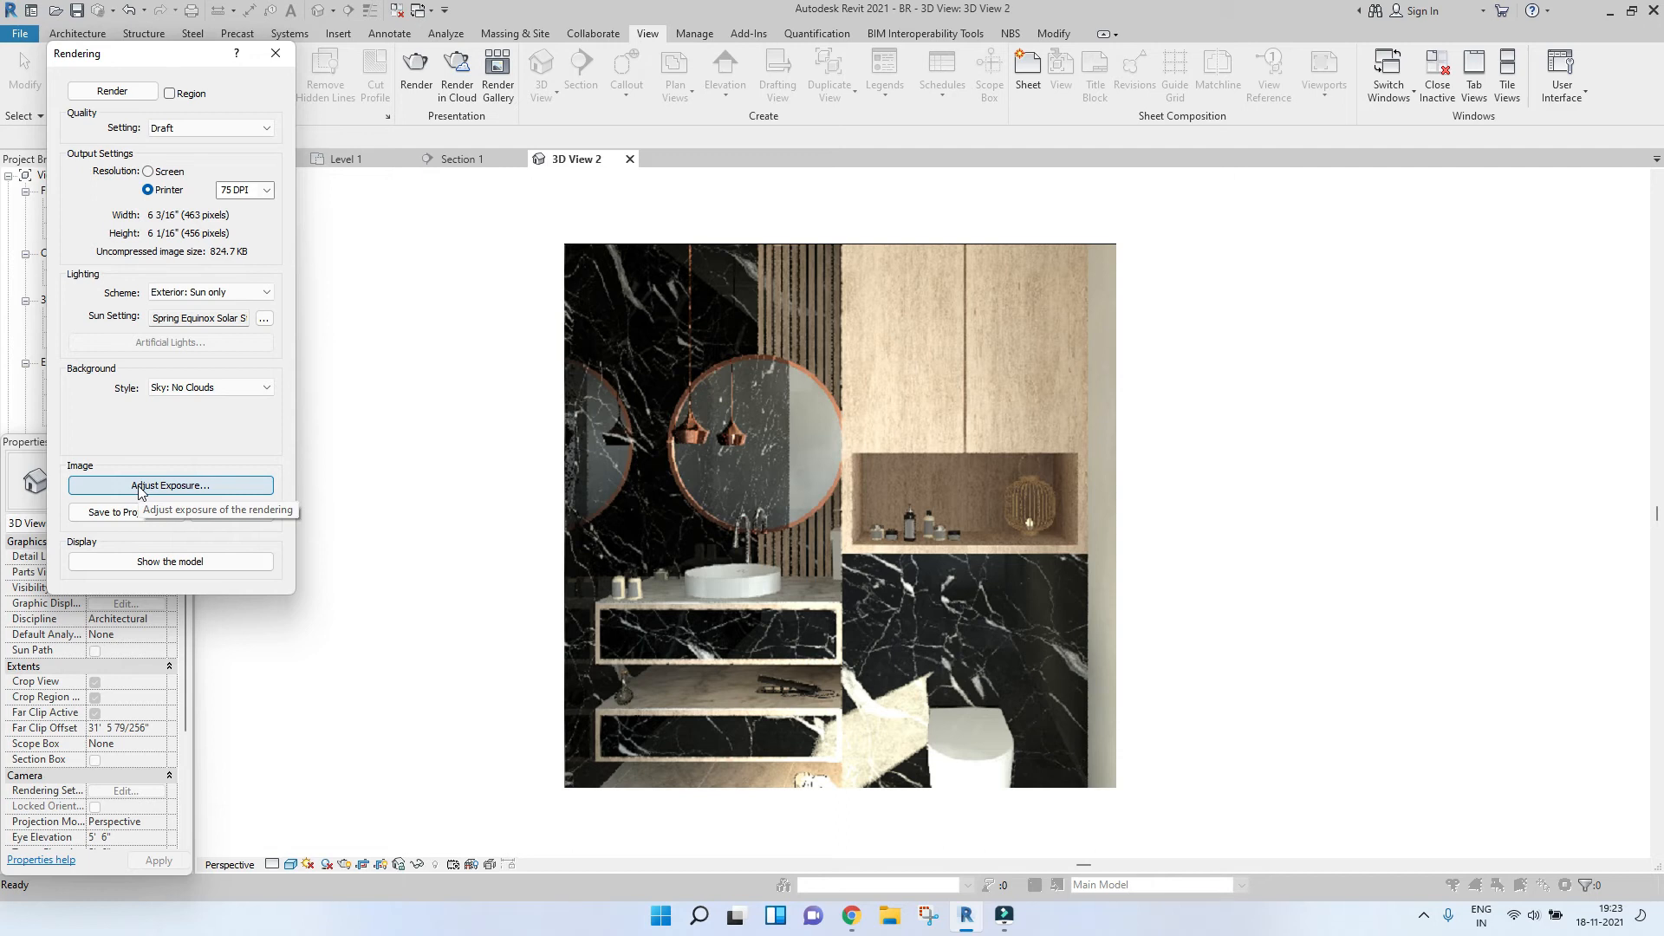
Try an exposure value of 7.67 on the rendering, set it back to 8.38, and reduce the highlights to 0.13.
click(197, 490)
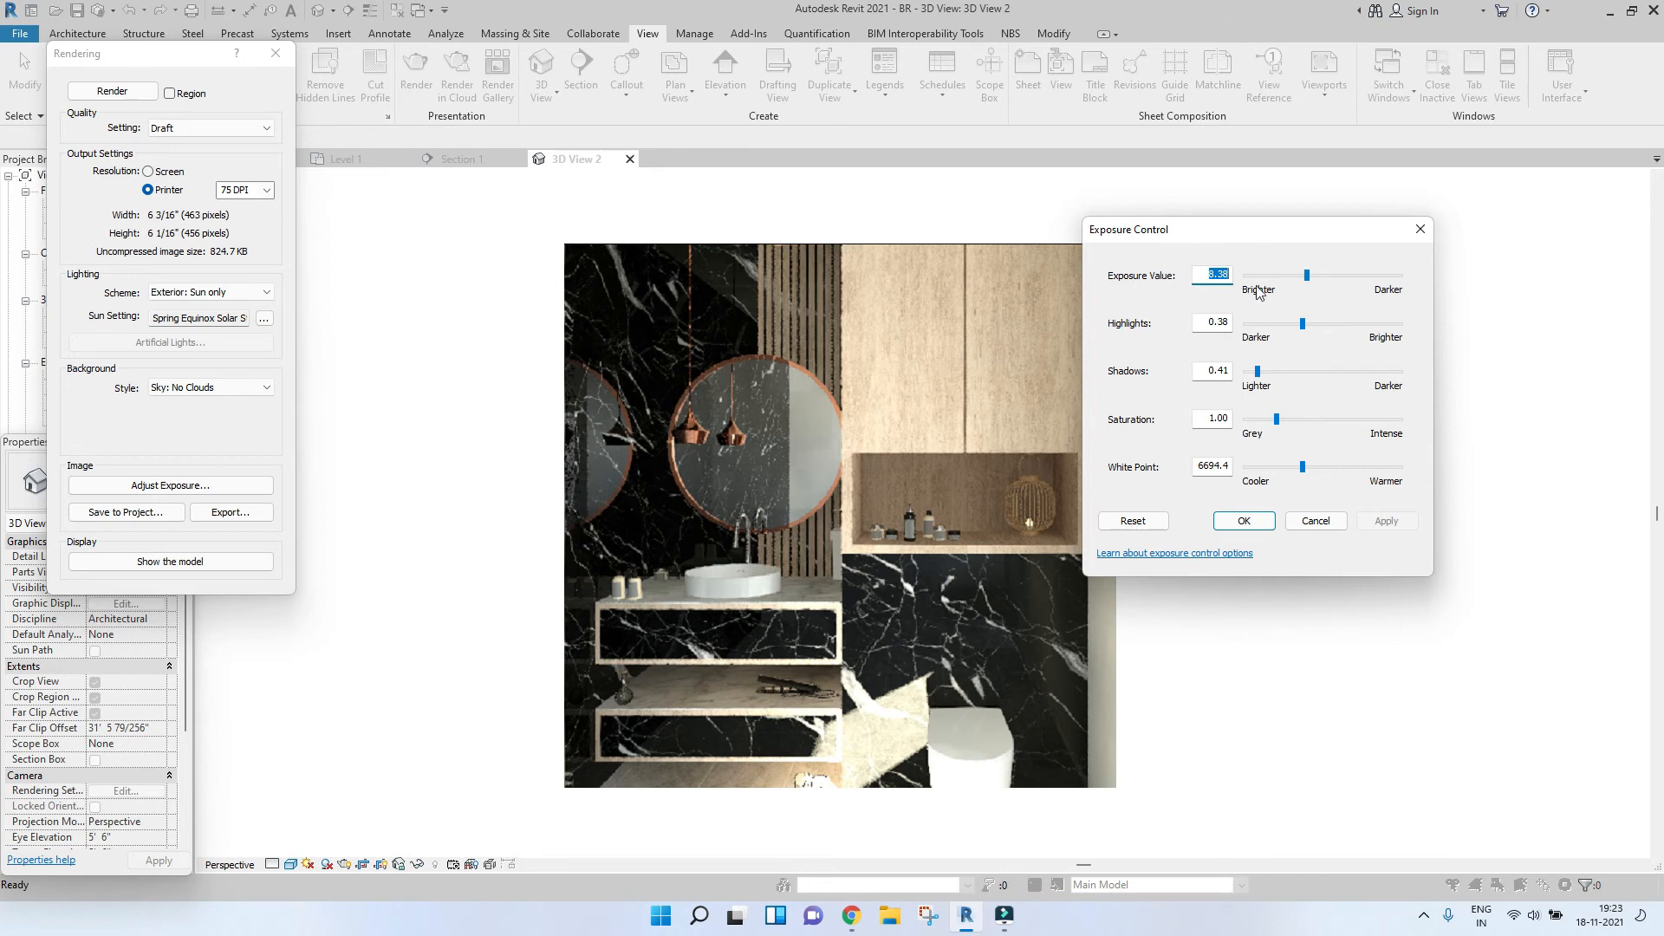
drag(1305, 275, 1300, 275)
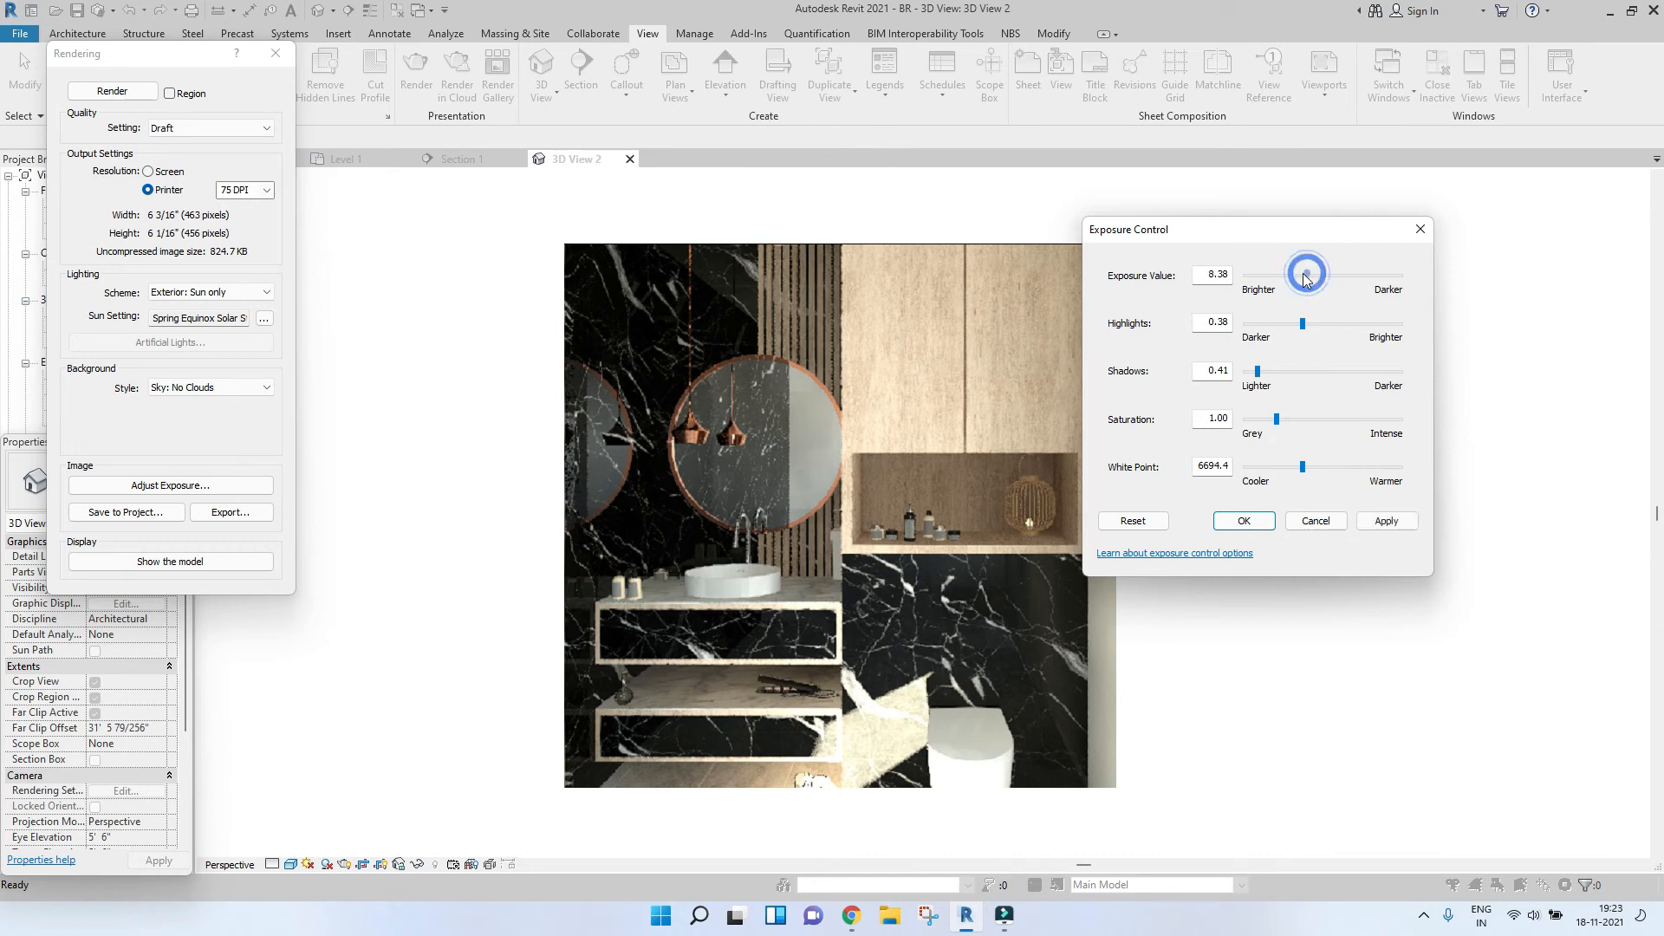
click(1385, 526)
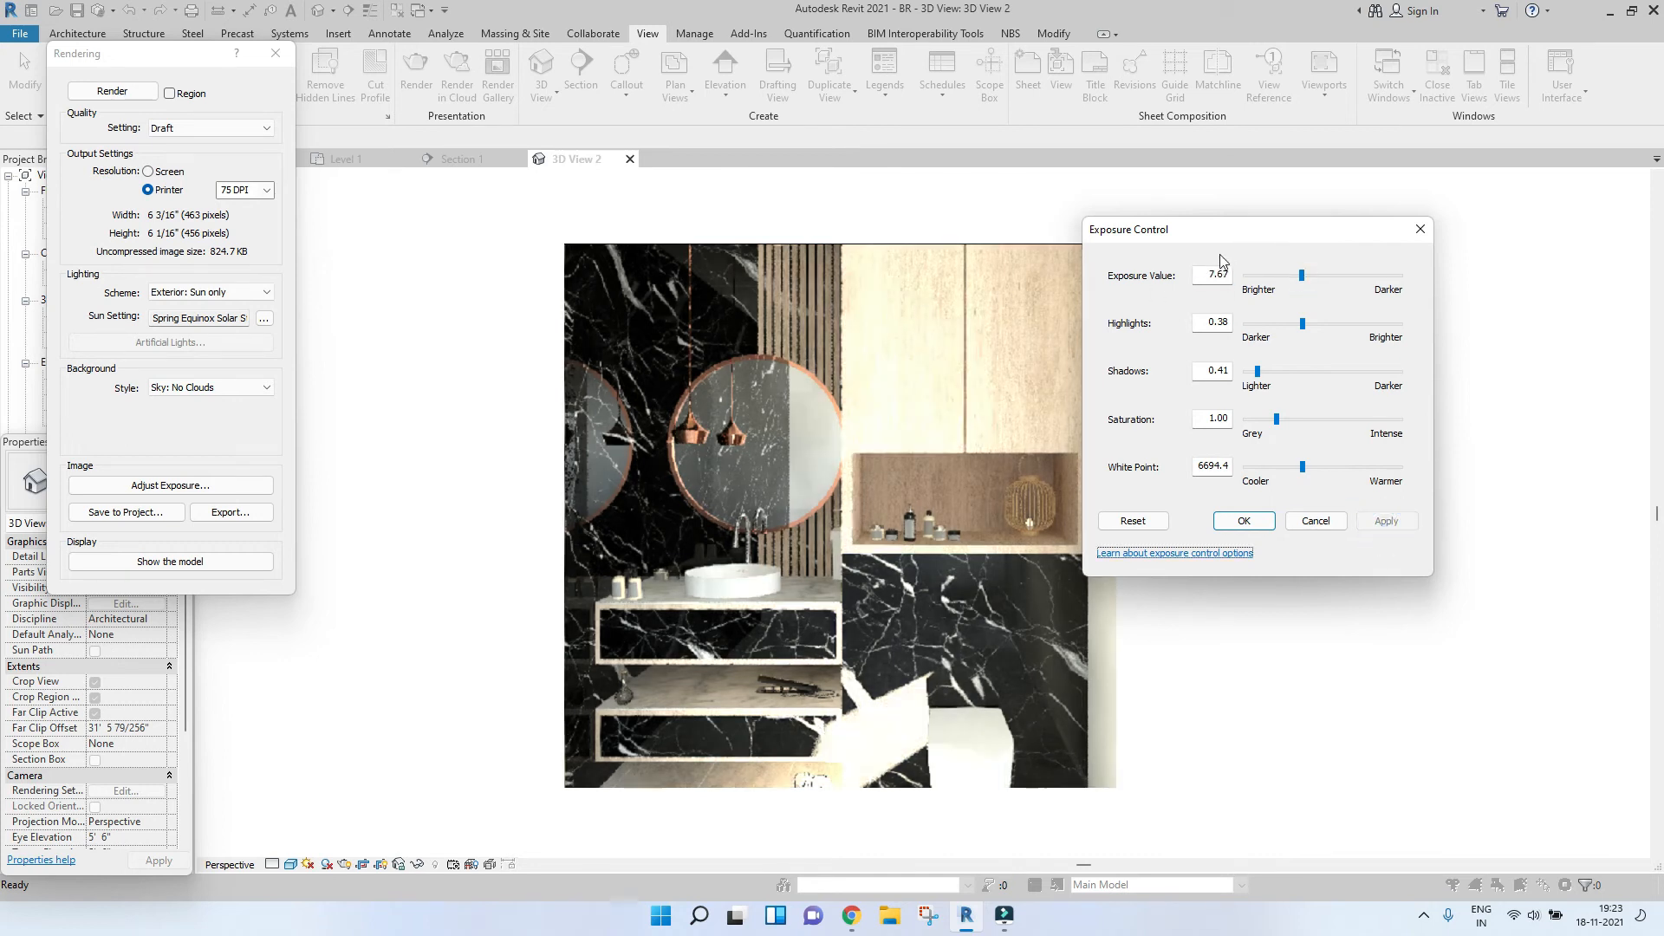
drag(1303, 277, 1306, 275)
click(1385, 521)
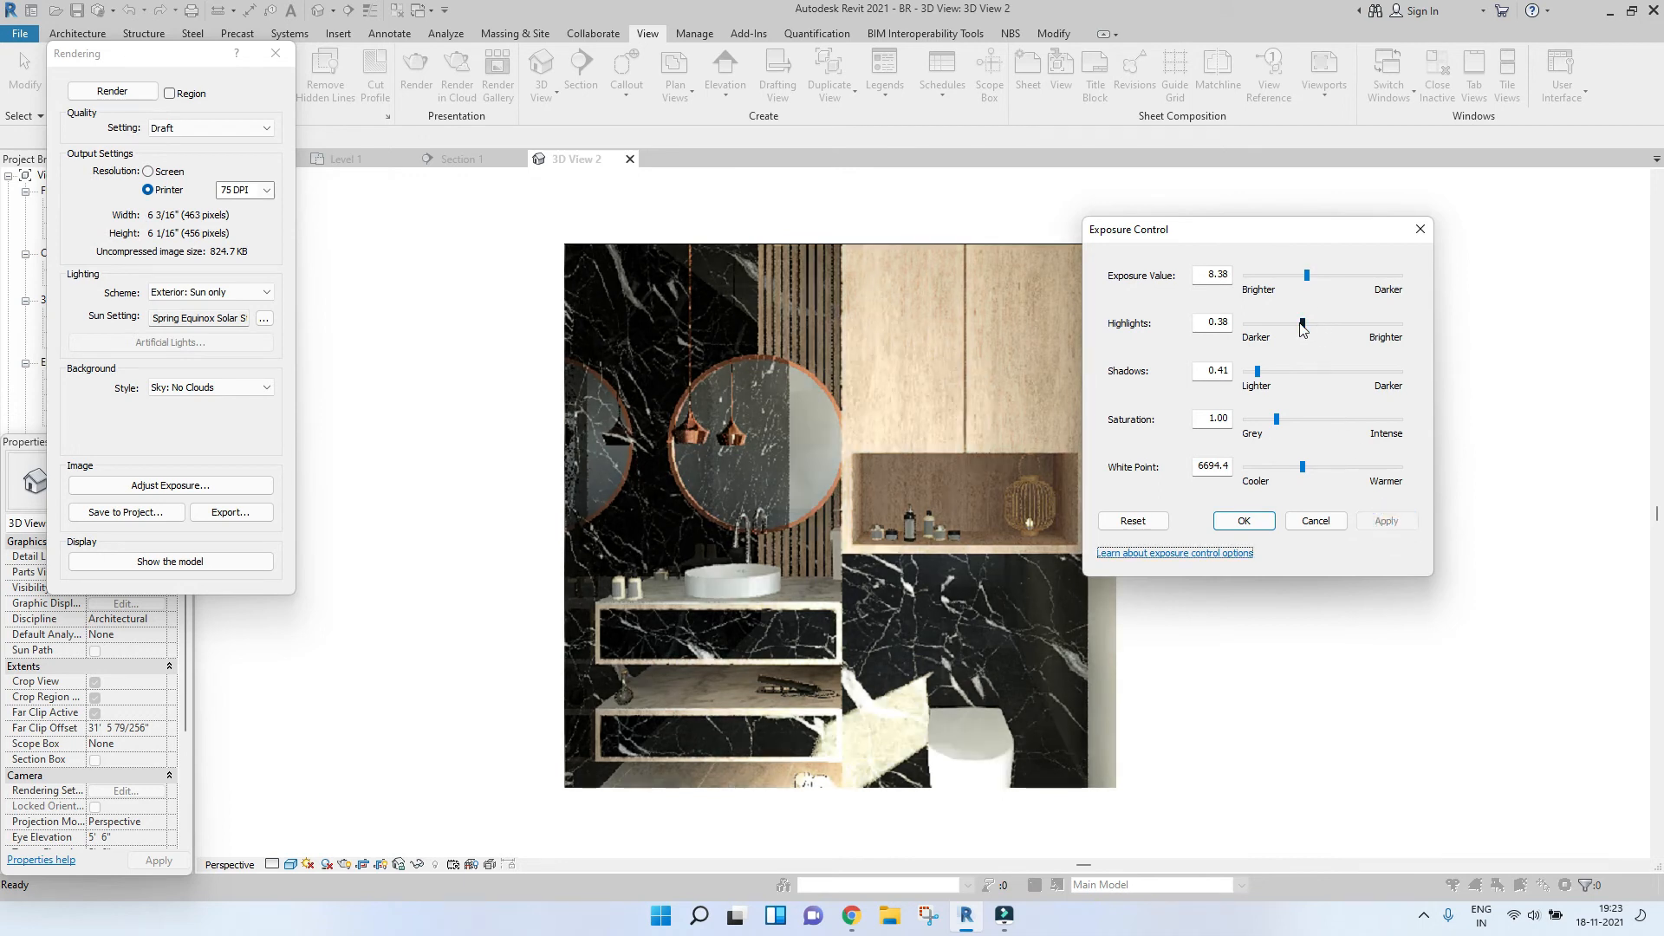
drag(1302, 324, 1269, 334)
click(1385, 521)
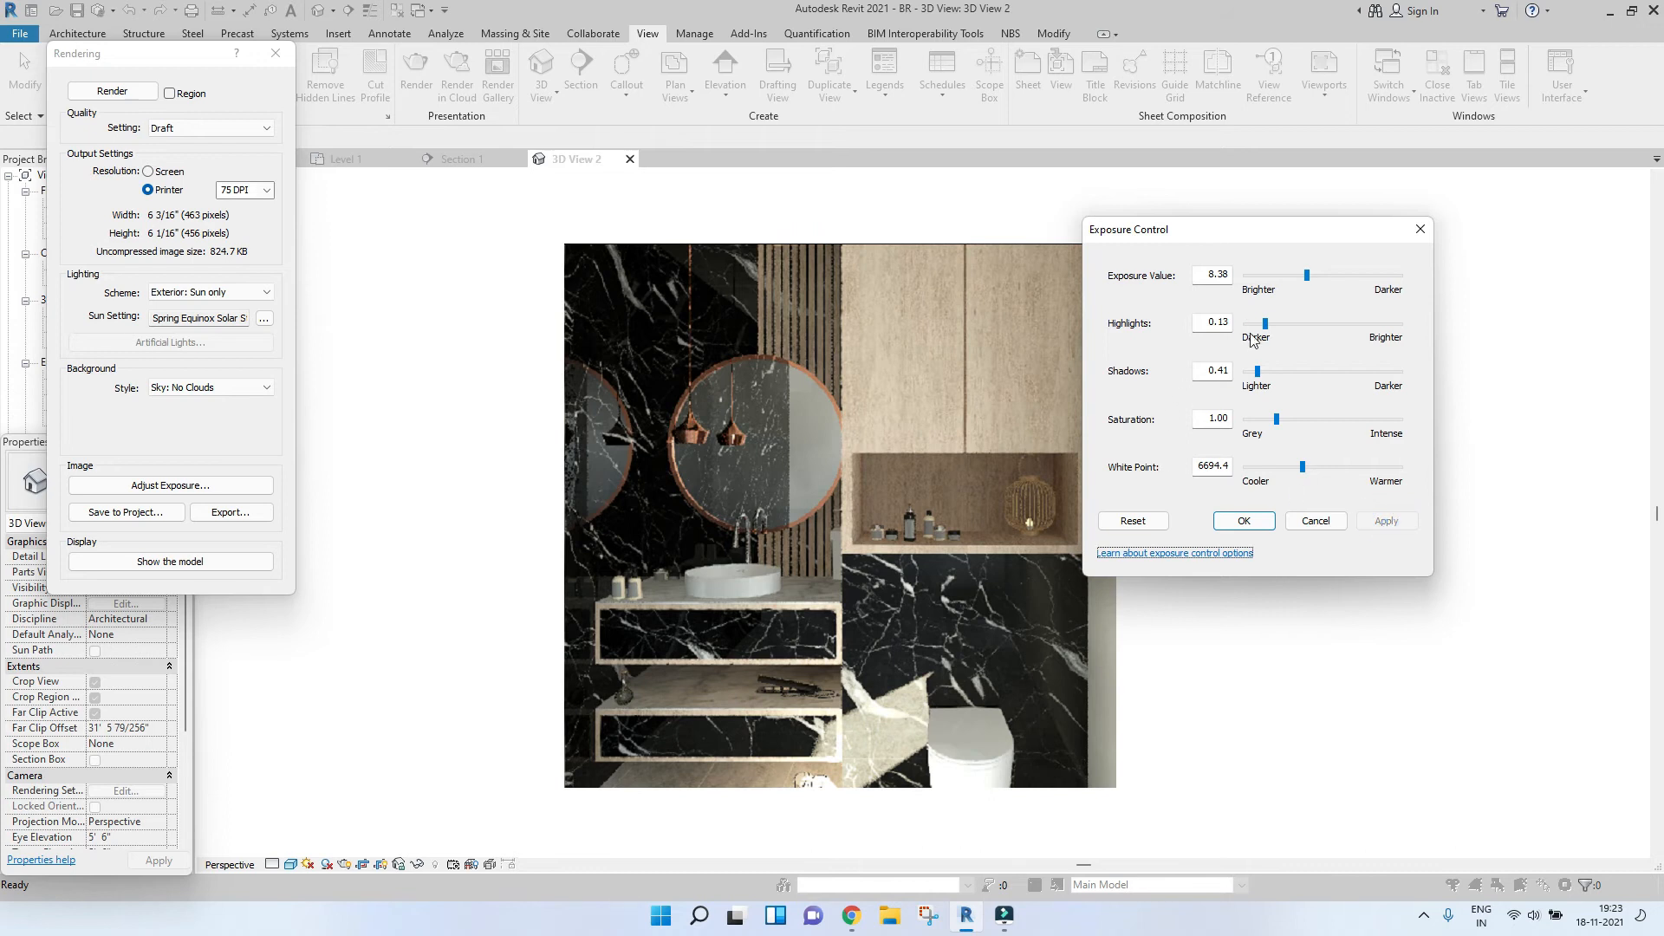
Adjust the rendering's shadows and white point, increase its saturation slightly, and accept the exposure settings.
drag(1257, 380, 1257, 379)
click(1385, 522)
drag(1277, 420, 1287, 420)
click(1384, 522)
drag(1303, 468, 1304, 470)
click(1384, 522)
click(1386, 521)
click(1244, 521)
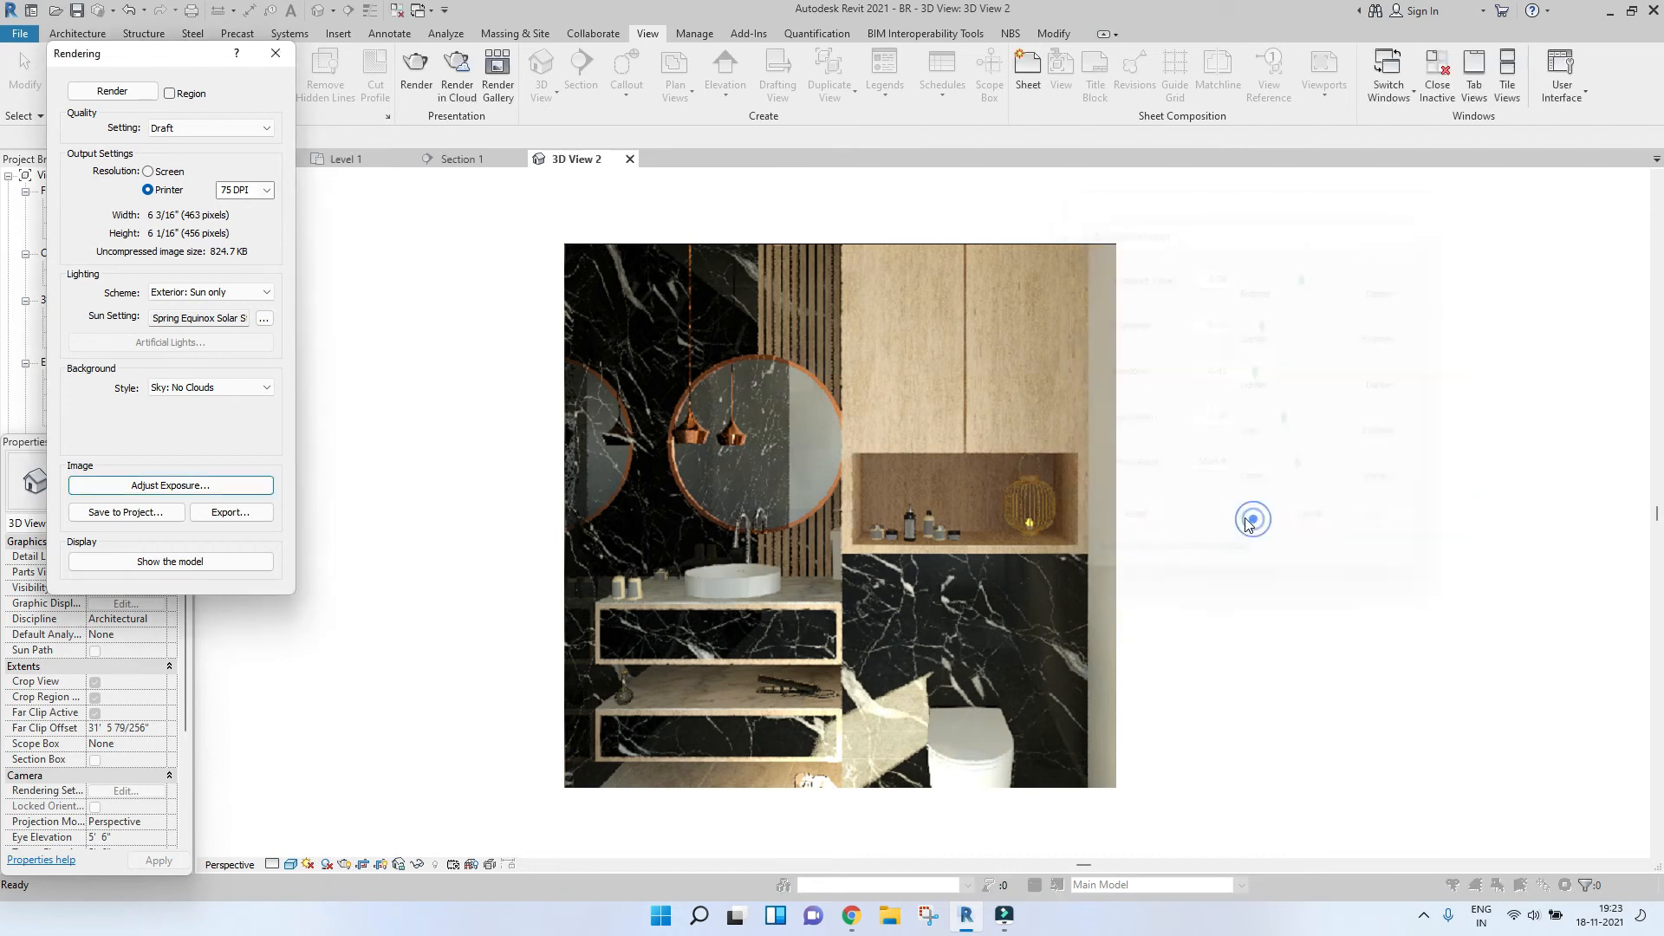
Examine the materials and lighting in the adjusted bathroom rendering up close and as a whole.
scroll(740, 518, down, 2)
scroll(876, 610, up, 4)
scroll(876, 607, down, 4)
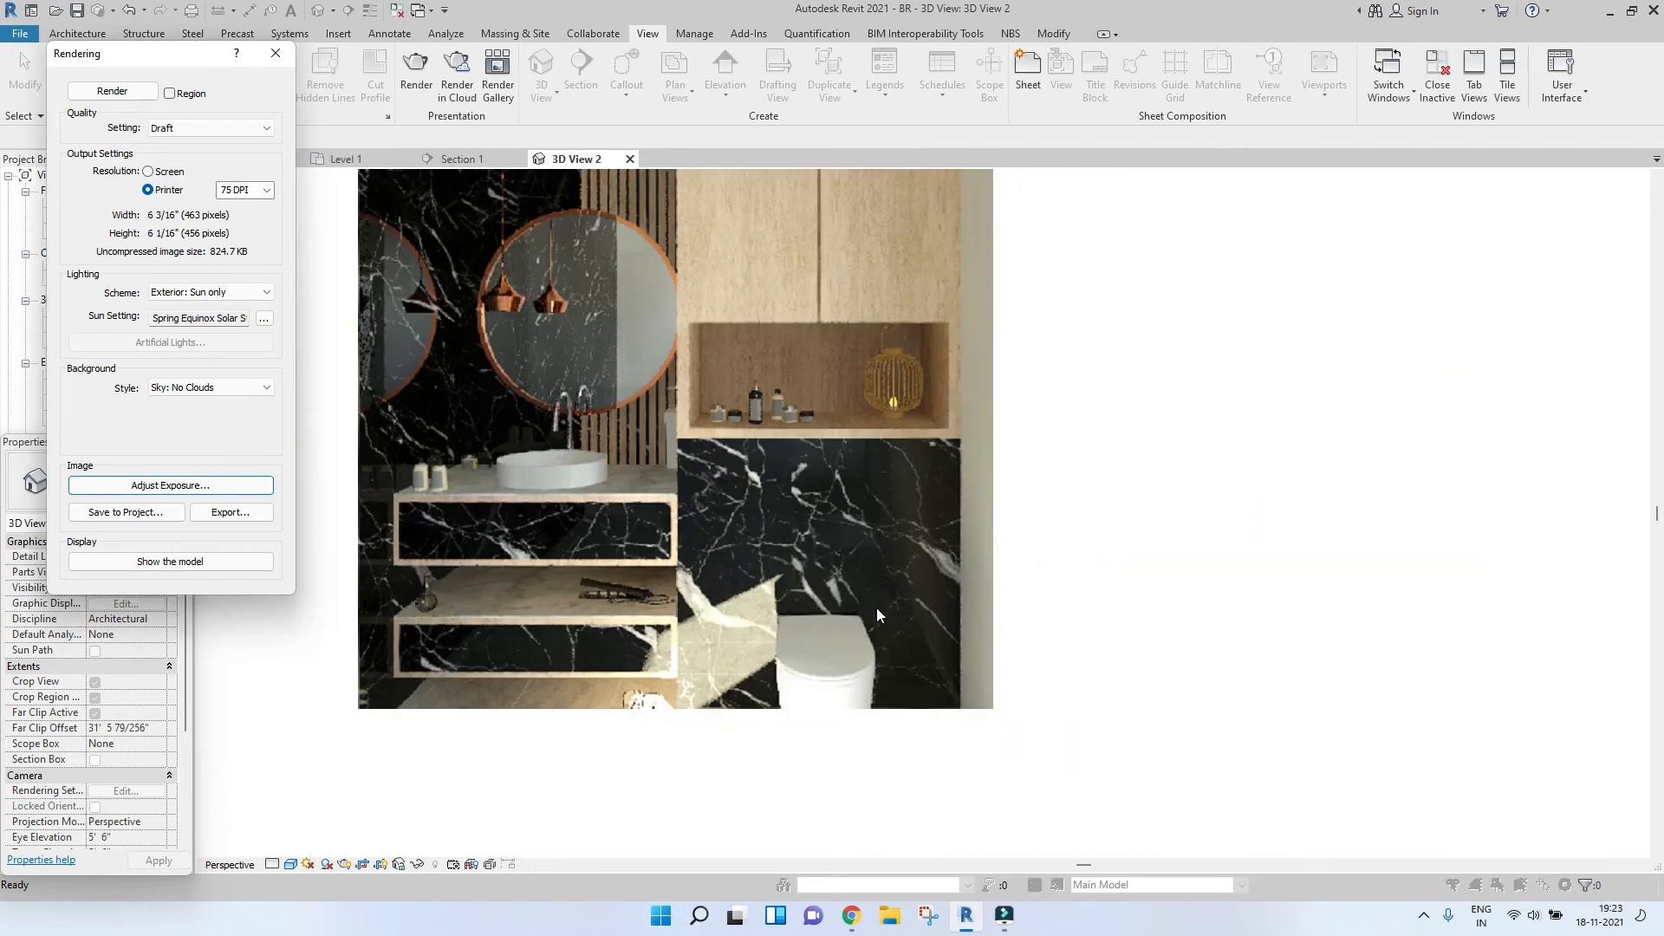
scroll(685, 520, up, 3)
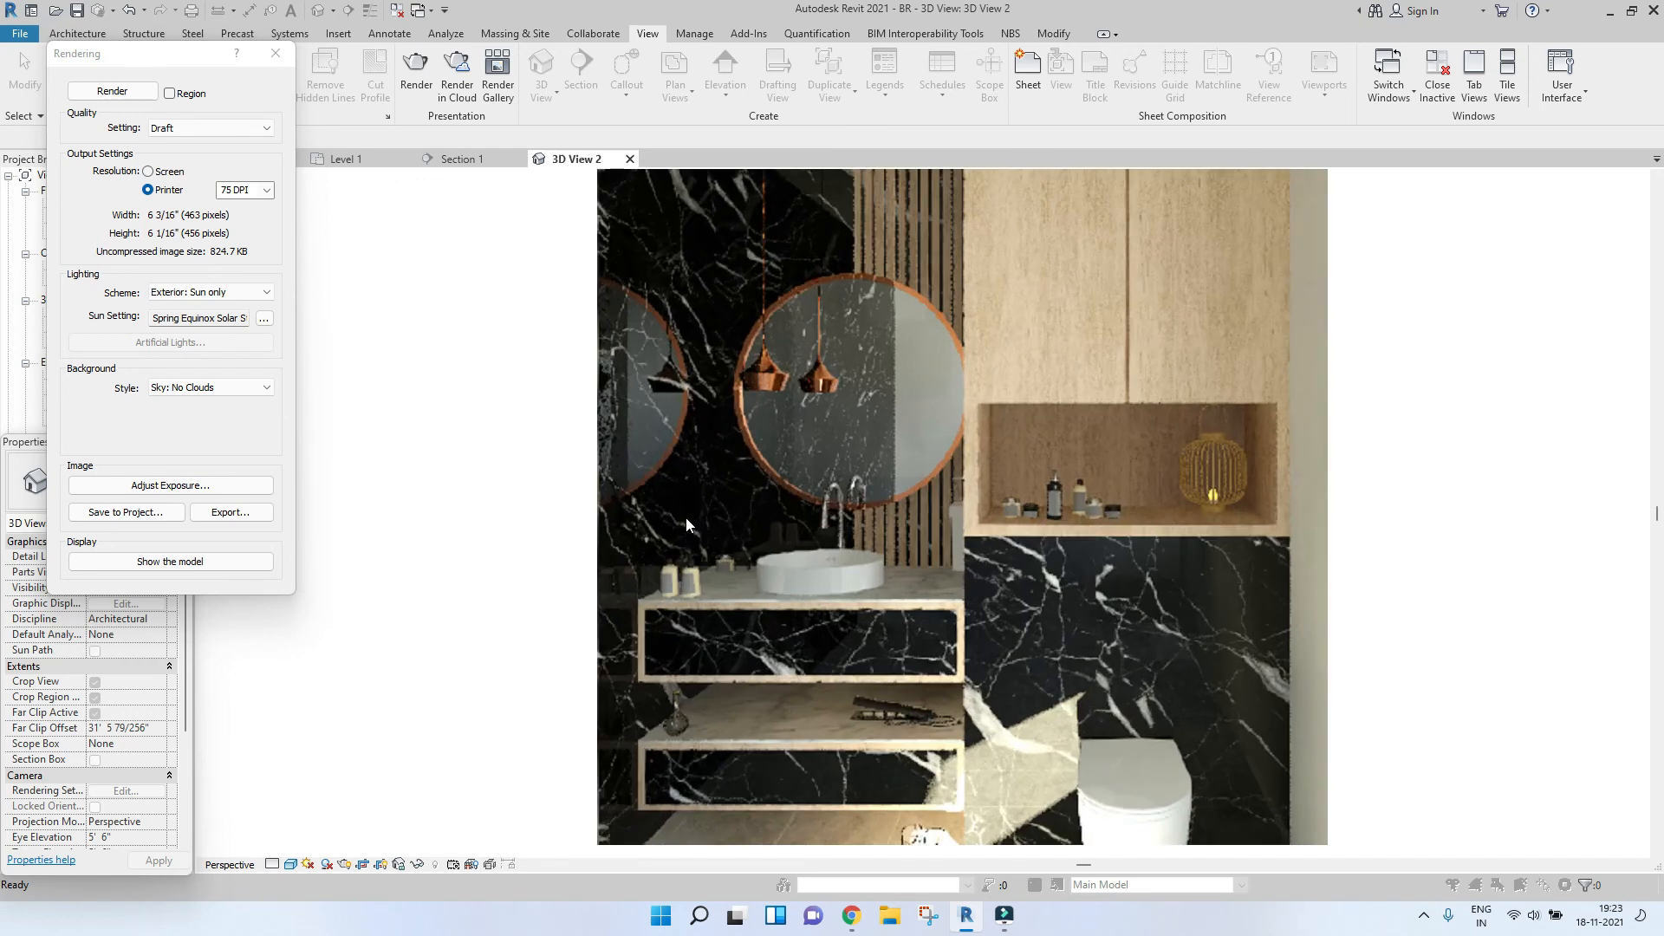
scroll(960, 444, down, 2)
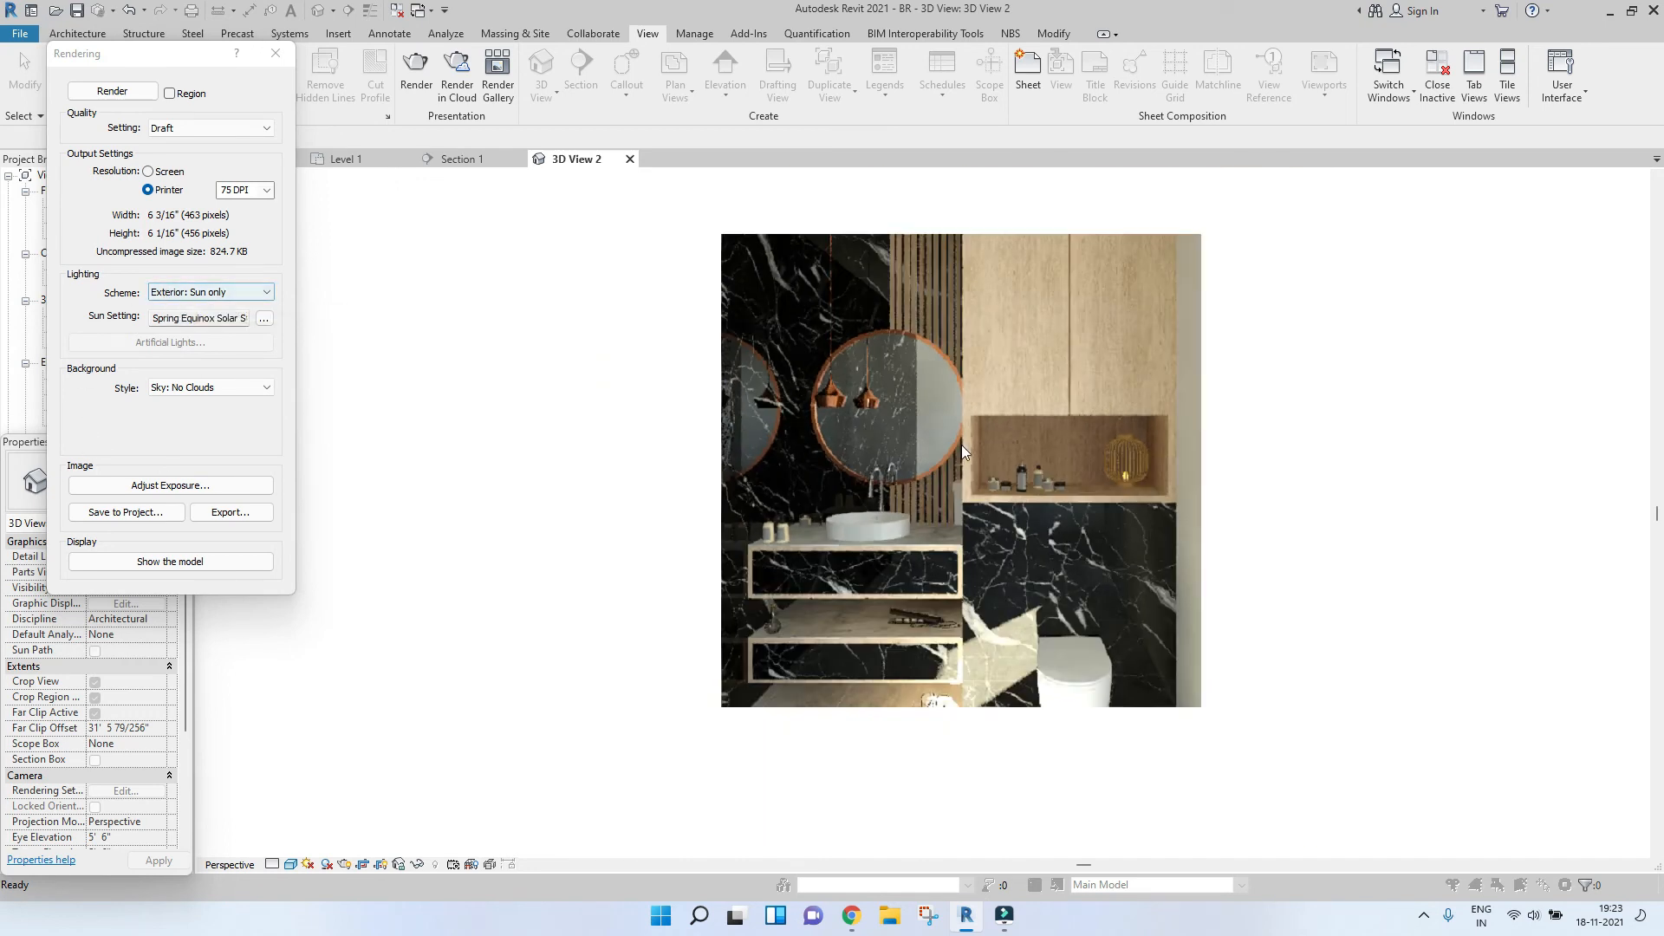
Set the lighting scheme to Interior: Sun only, render the bathroom view, and inspect the rendering.
click(187, 292)
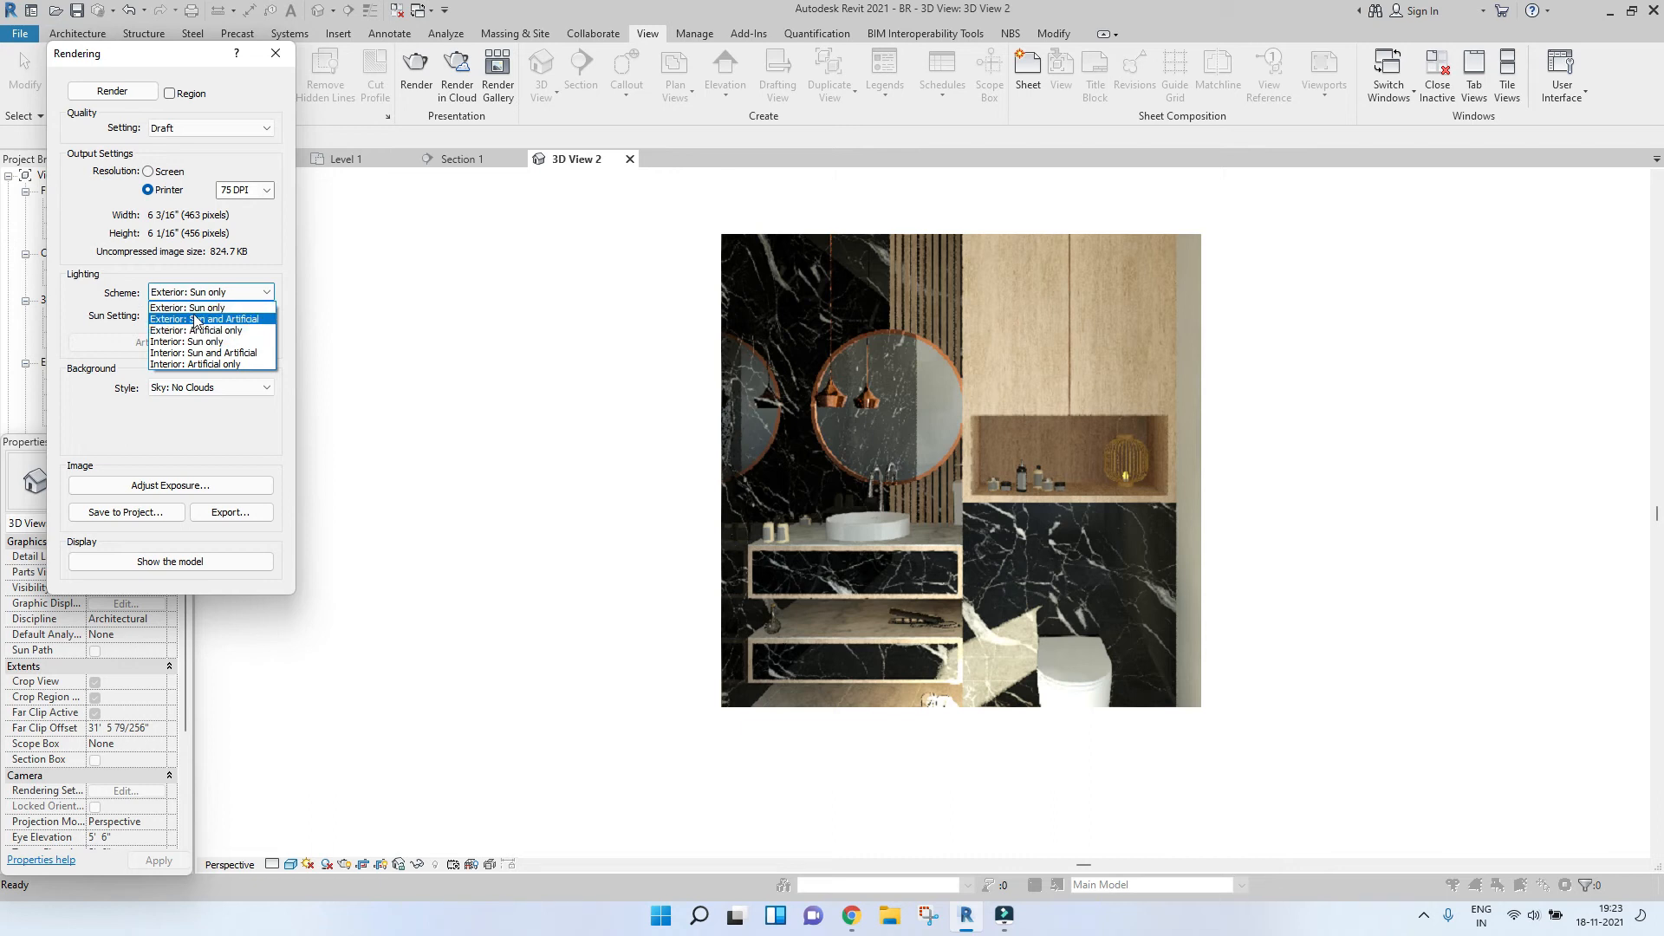
click(231, 343)
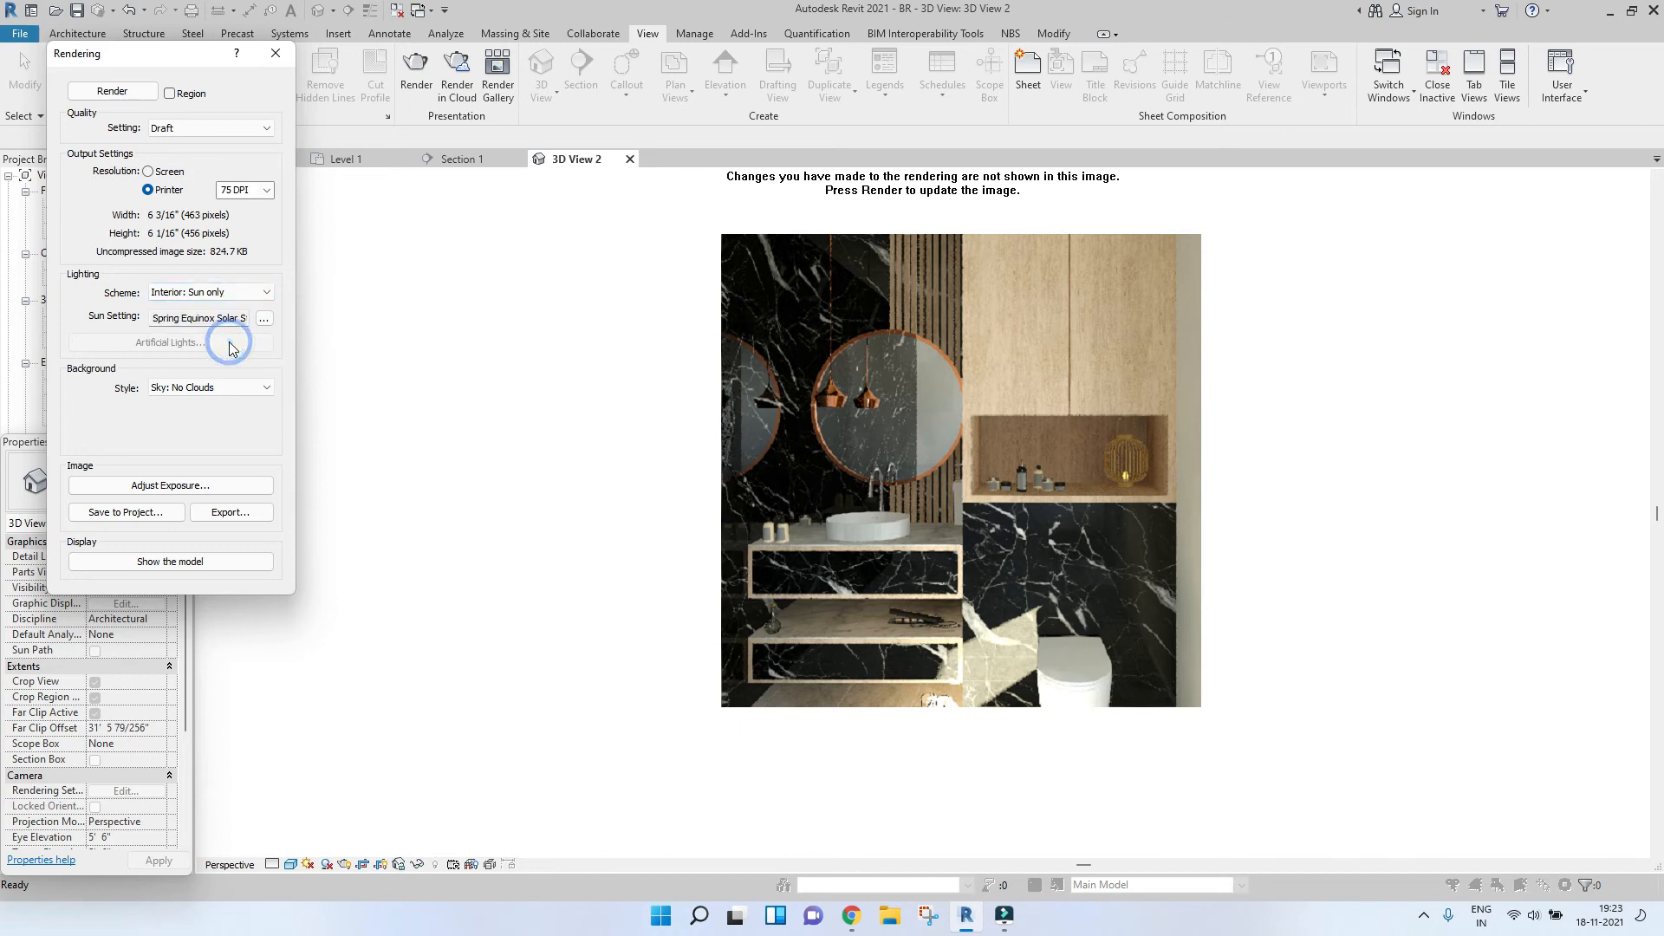
scroll(1168, 468, up, 2)
middle_drag(1168, 468, 1120, 487)
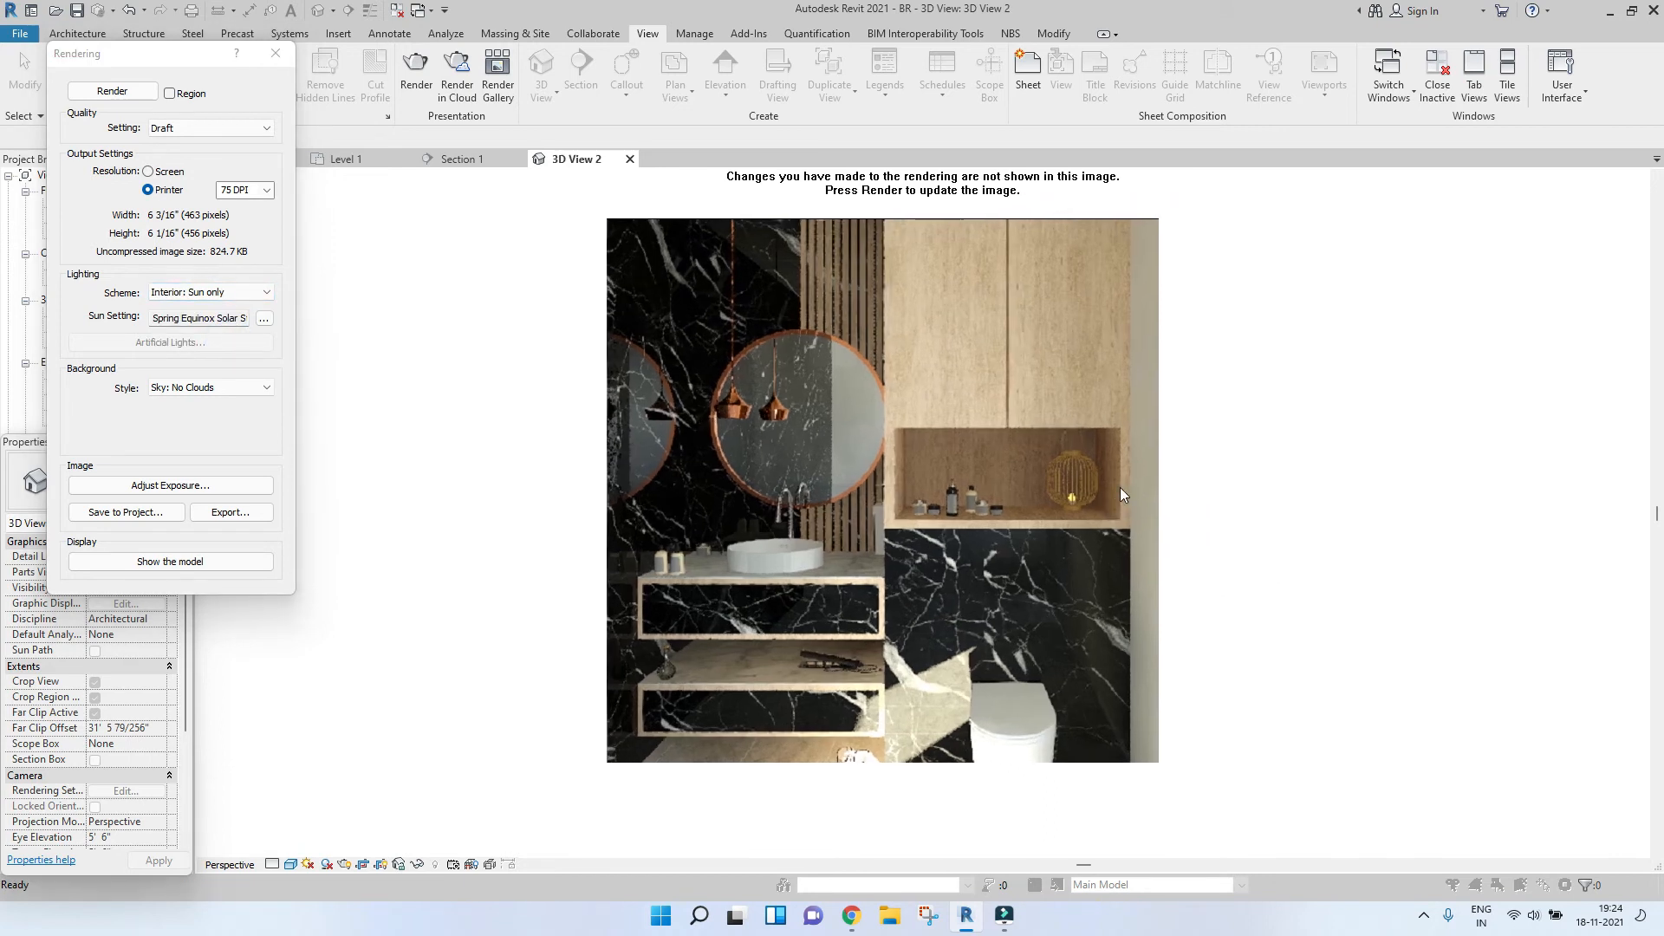
click(124, 90)
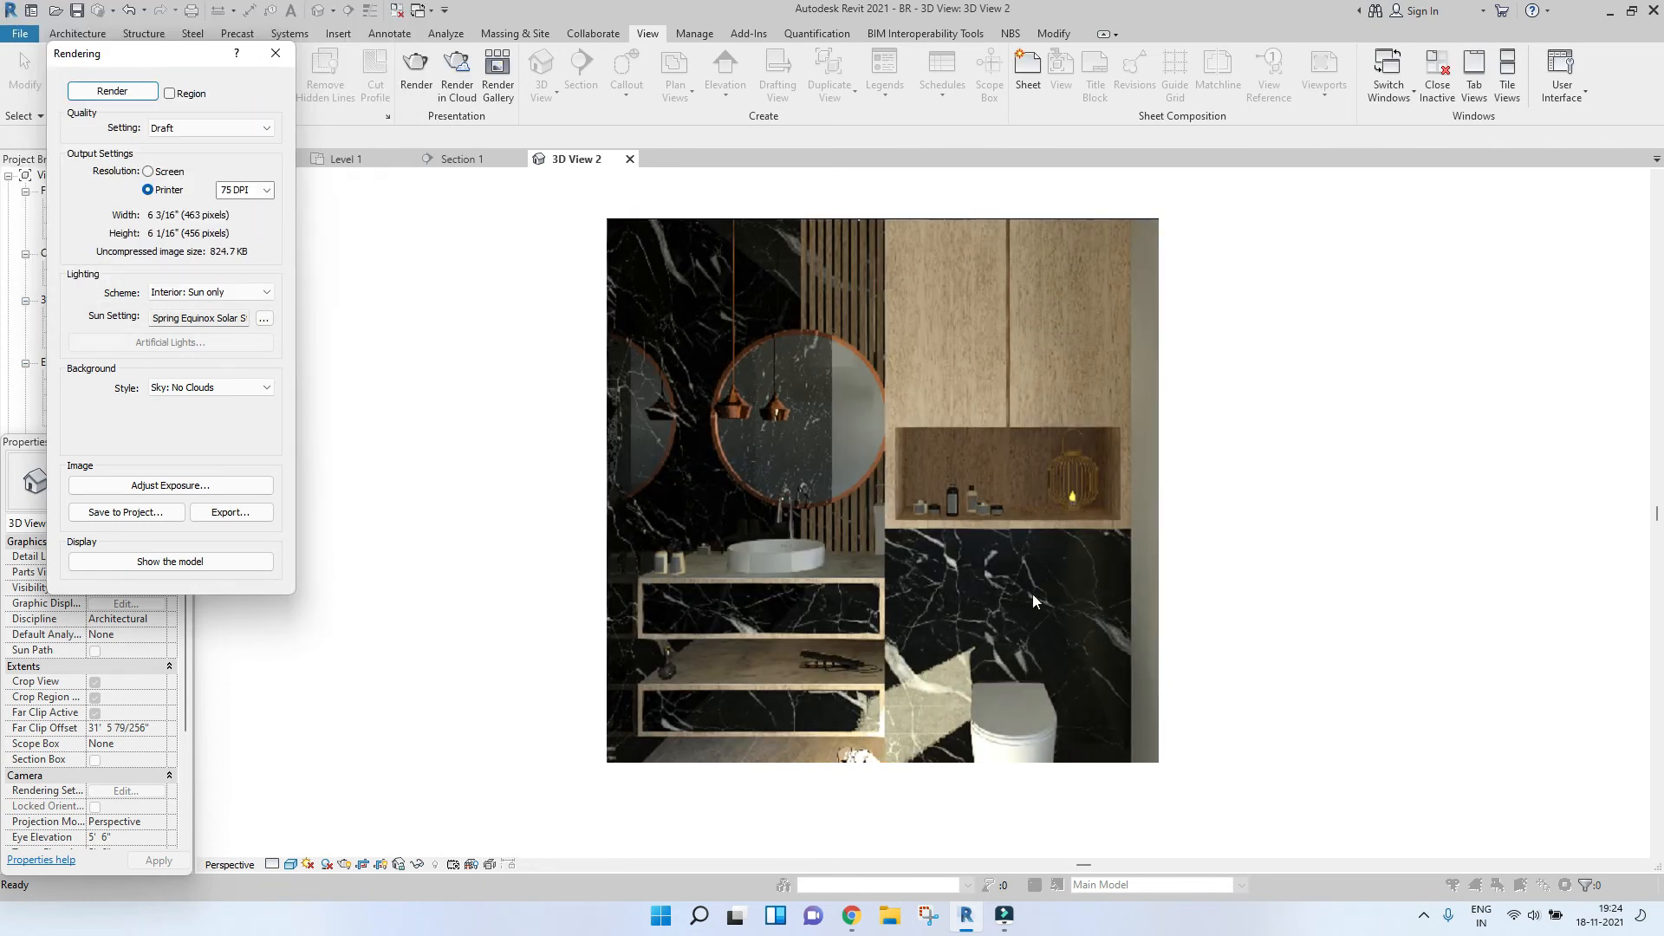
scroll(947, 589, down, 1)
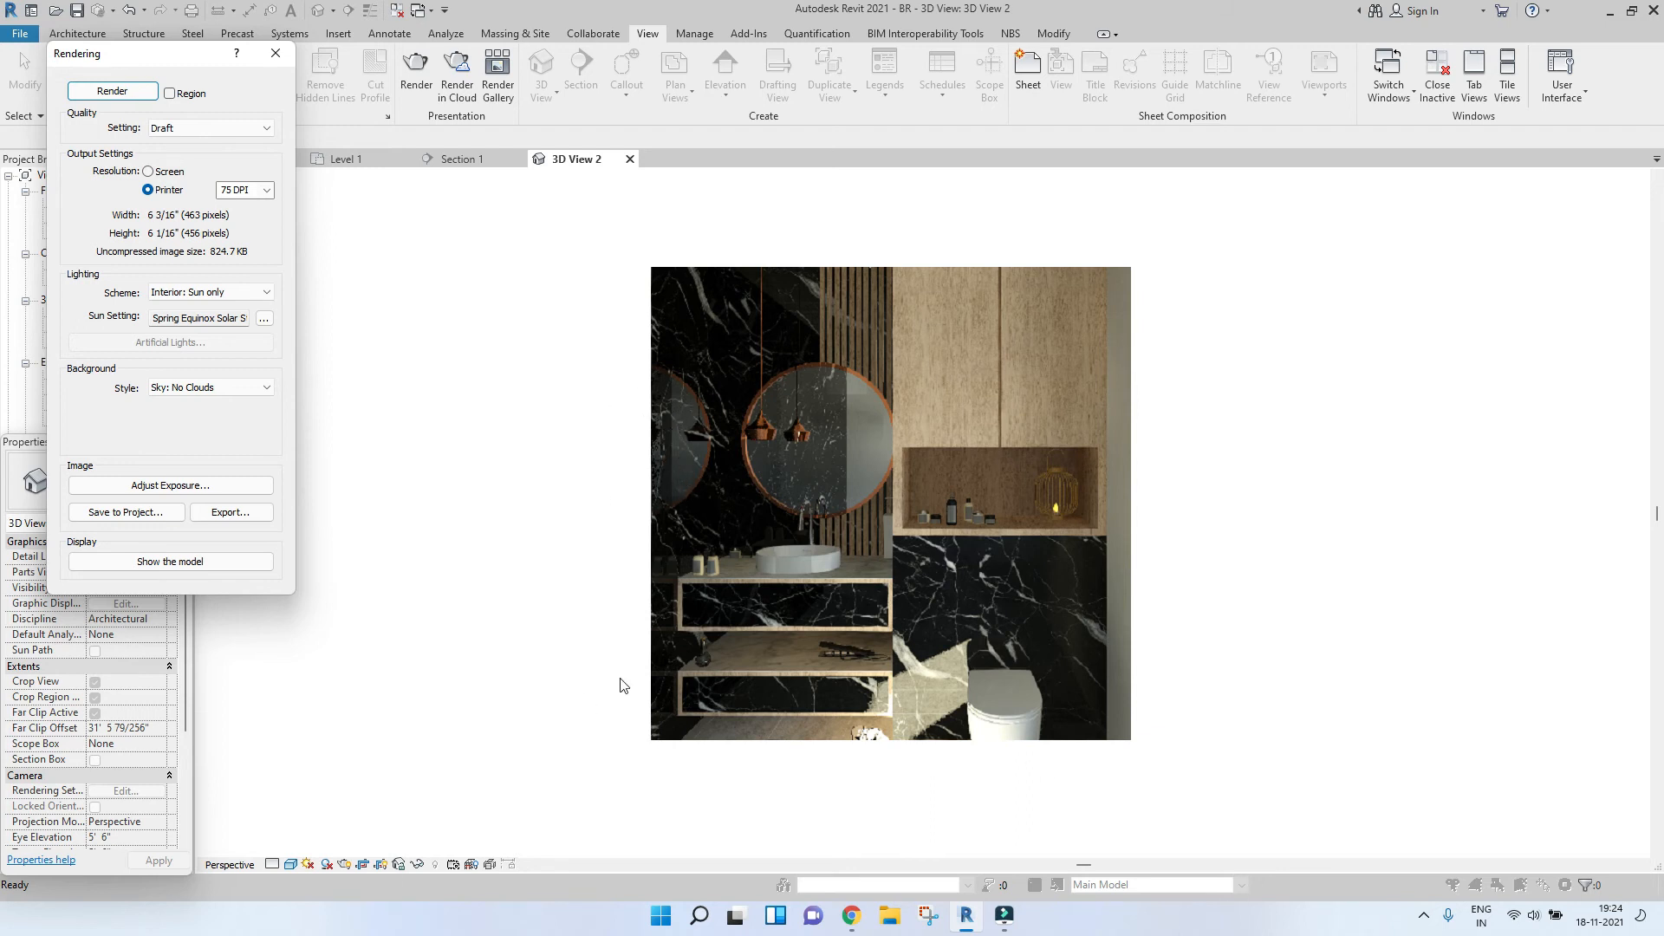
scroll(621, 680, down, 2)
scroll(700, 658, up, 3)
Change the lighting scheme to Interior: Sun and Artificial and render the bathroom view.
click(165, 295)
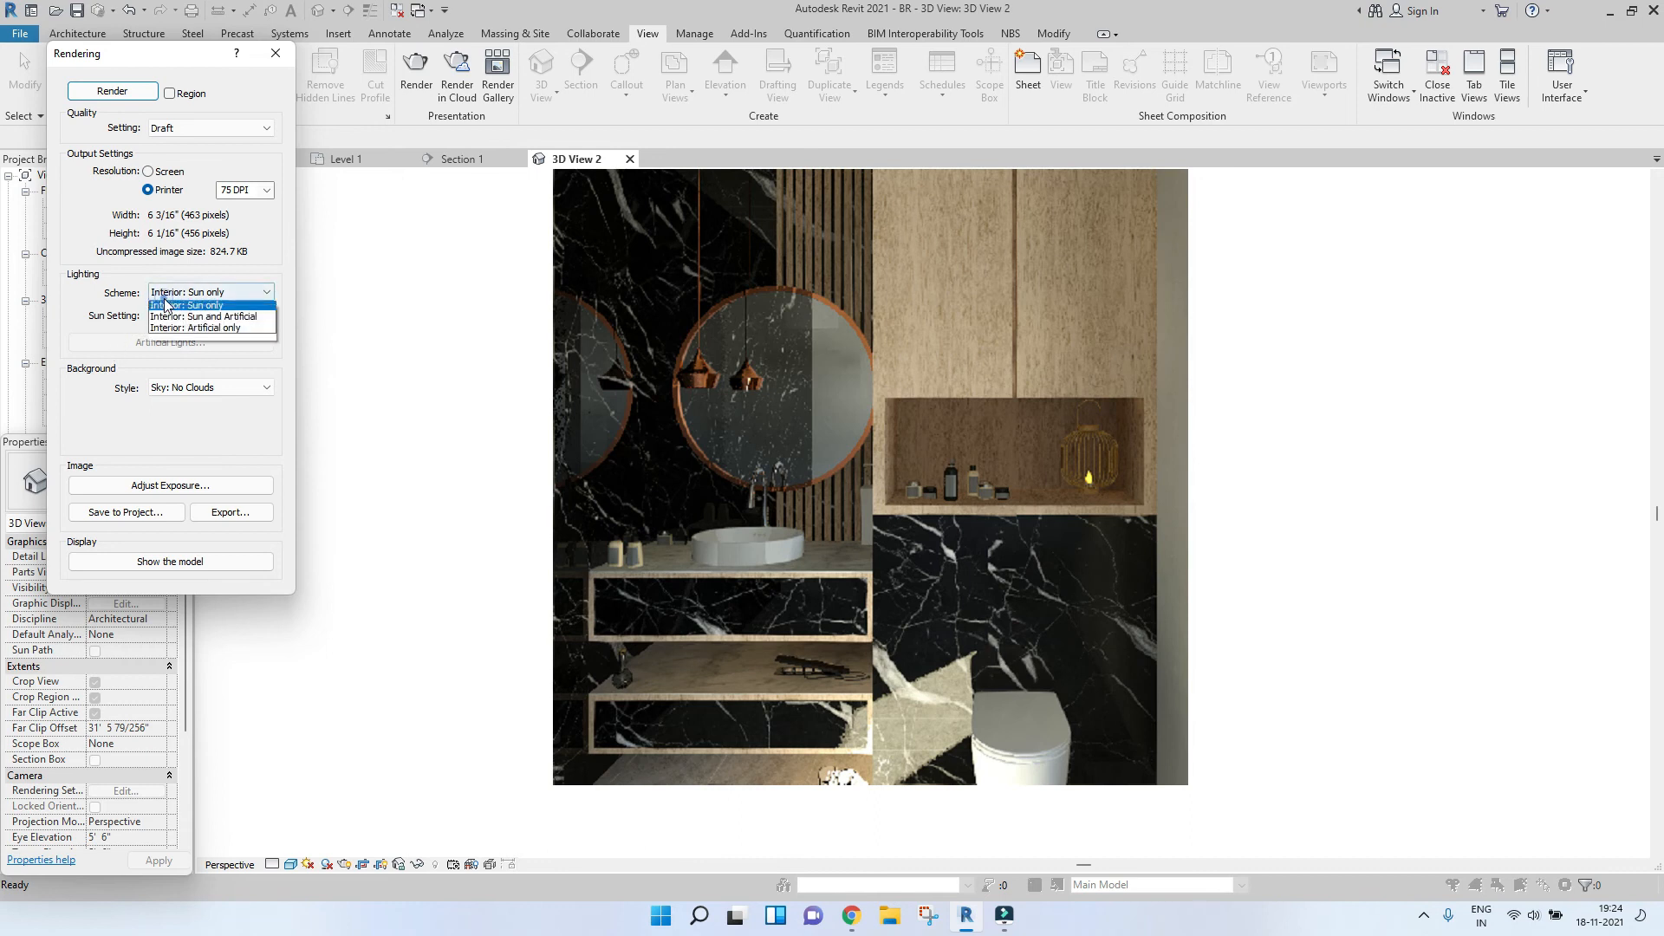
click(189, 353)
click(113, 91)
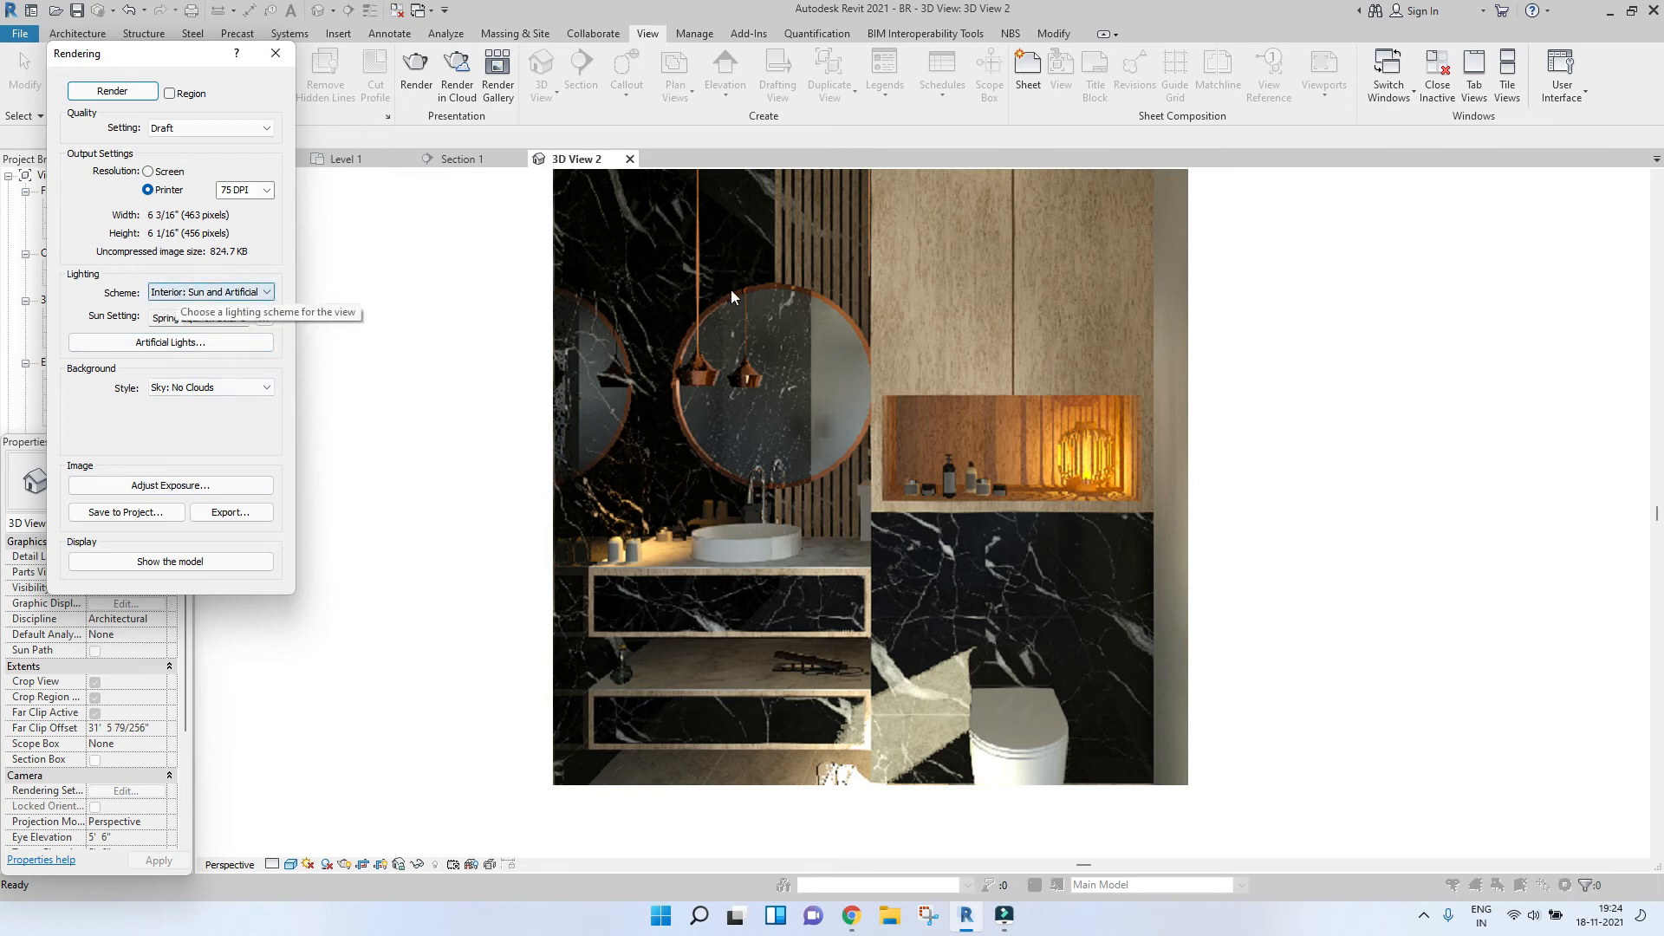
Try the Interior: Artificial only lighting scheme, render the bathroom view, and check the artificial light sources.
click(201, 292)
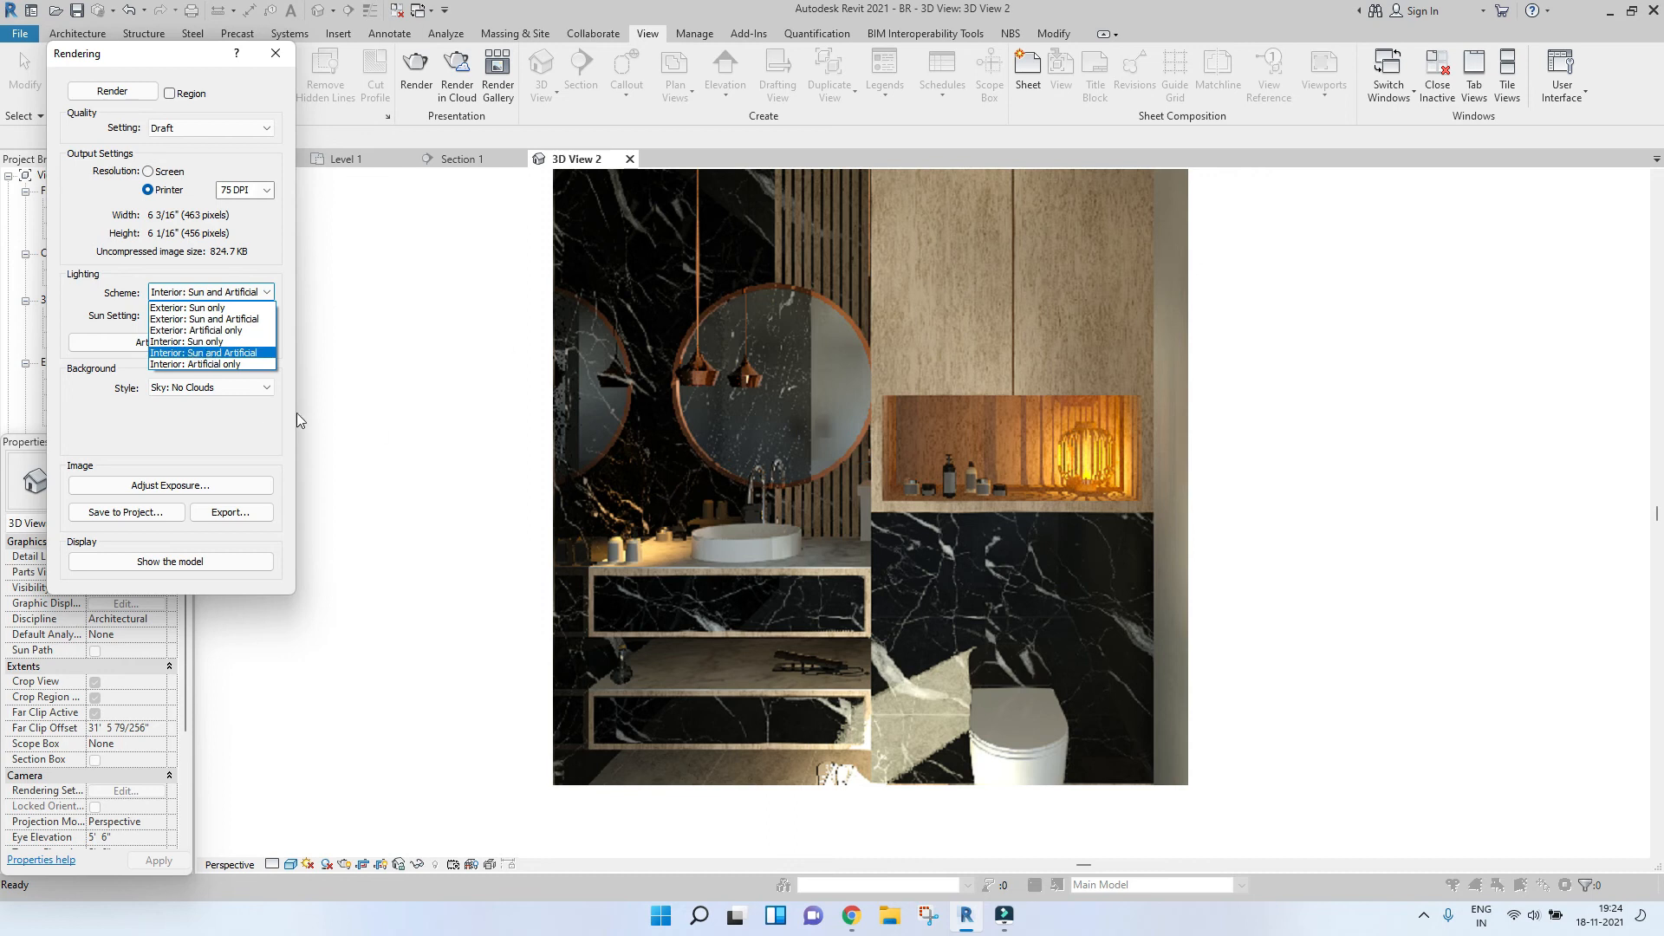
click(204, 364)
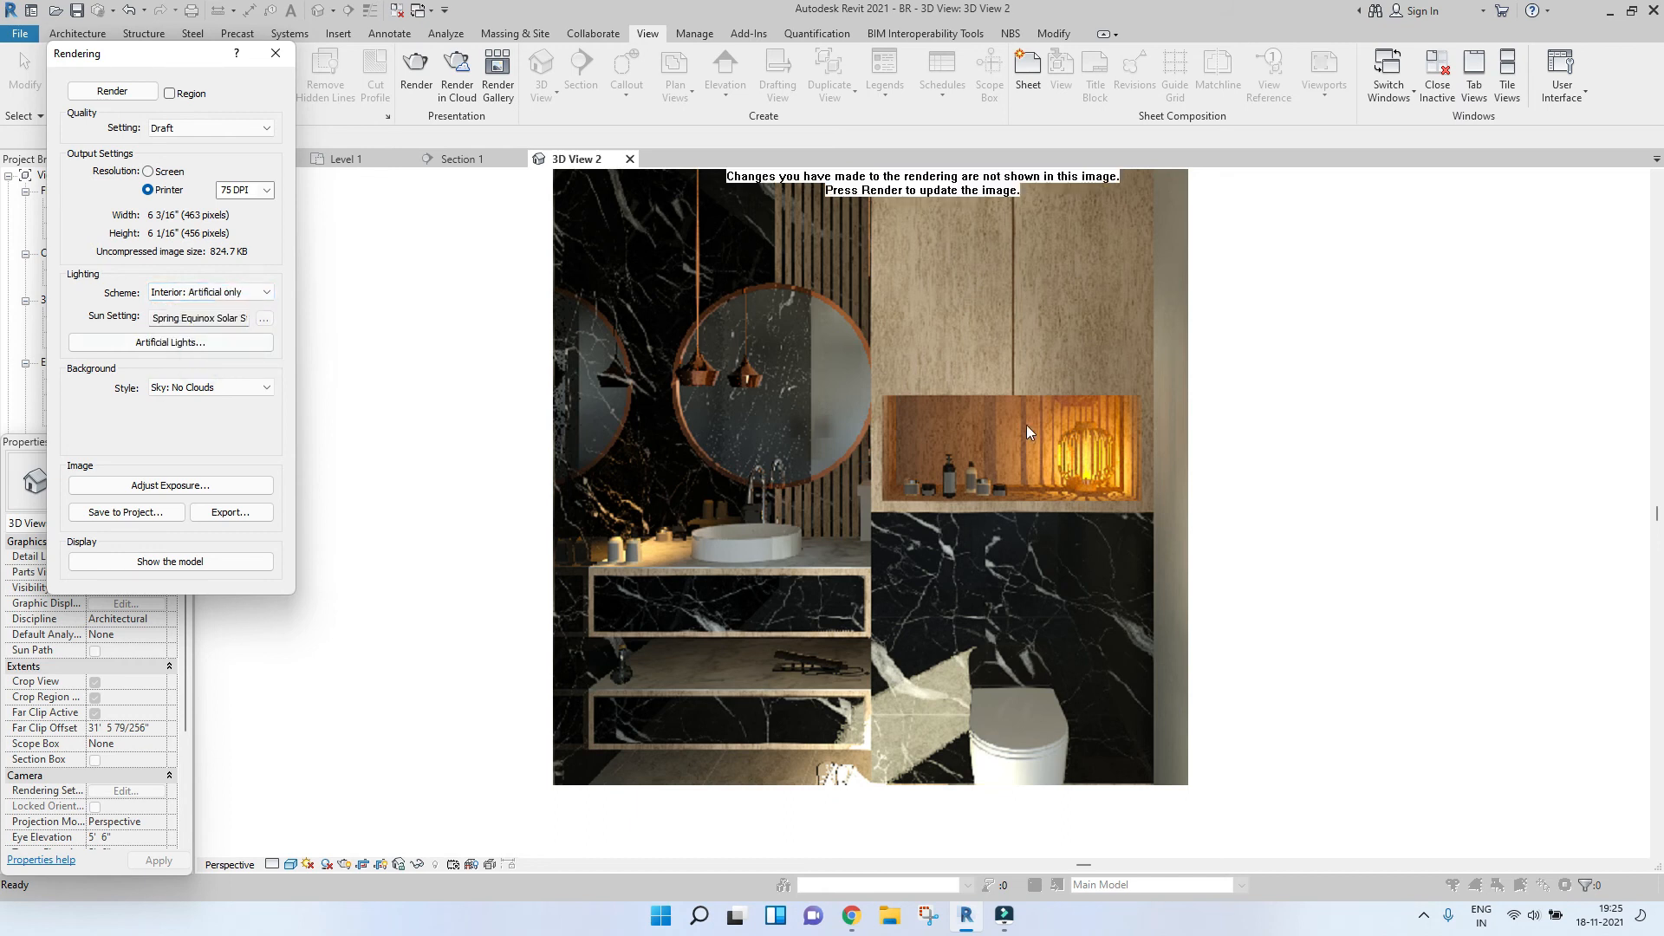
click(113, 91)
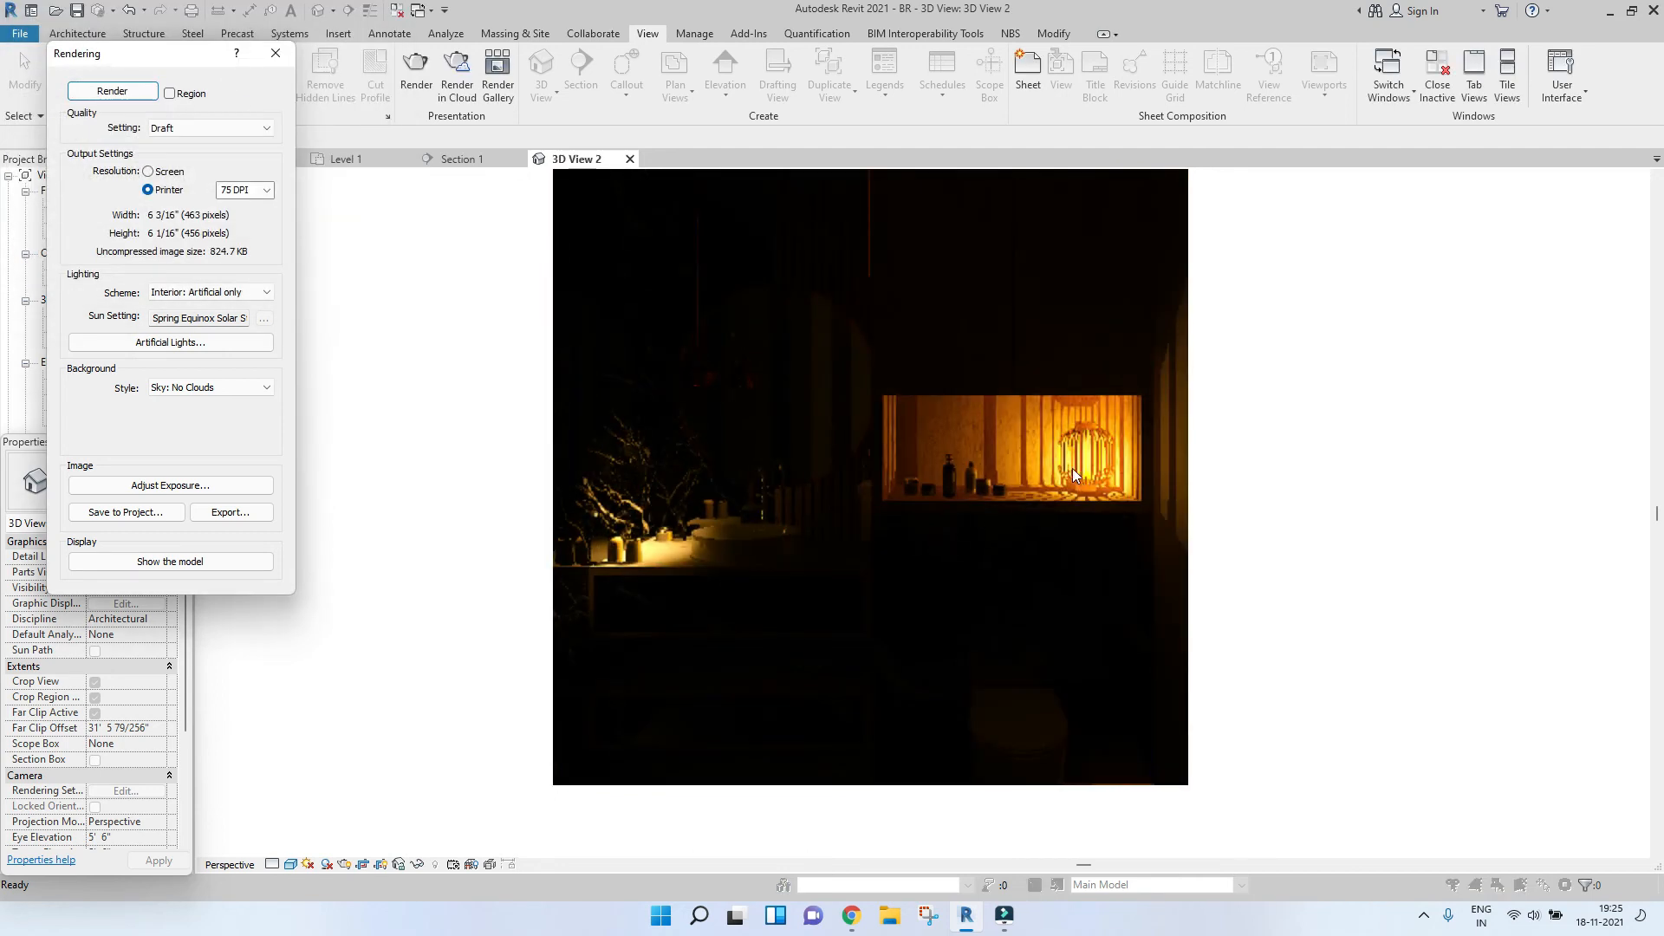
middle_drag(721, 228, 723, 283)
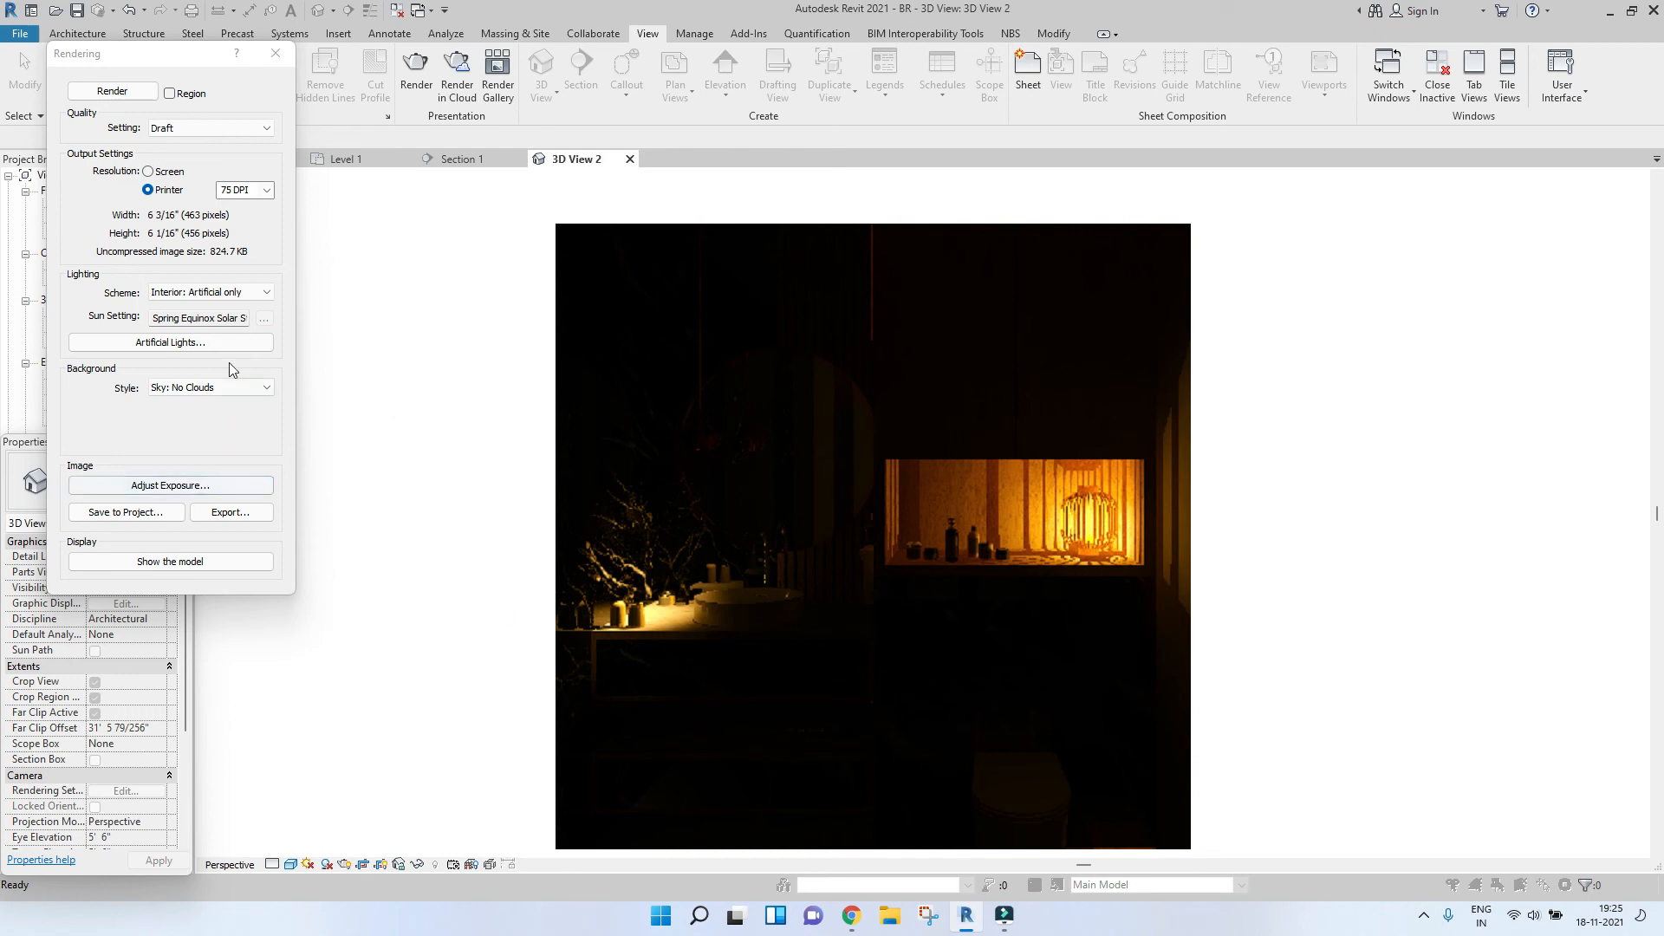
Switch the lighting scheme back to Interior: Sun and Artificial, render the bathroom again, and inspect it.
click(234, 292)
click(235, 291)
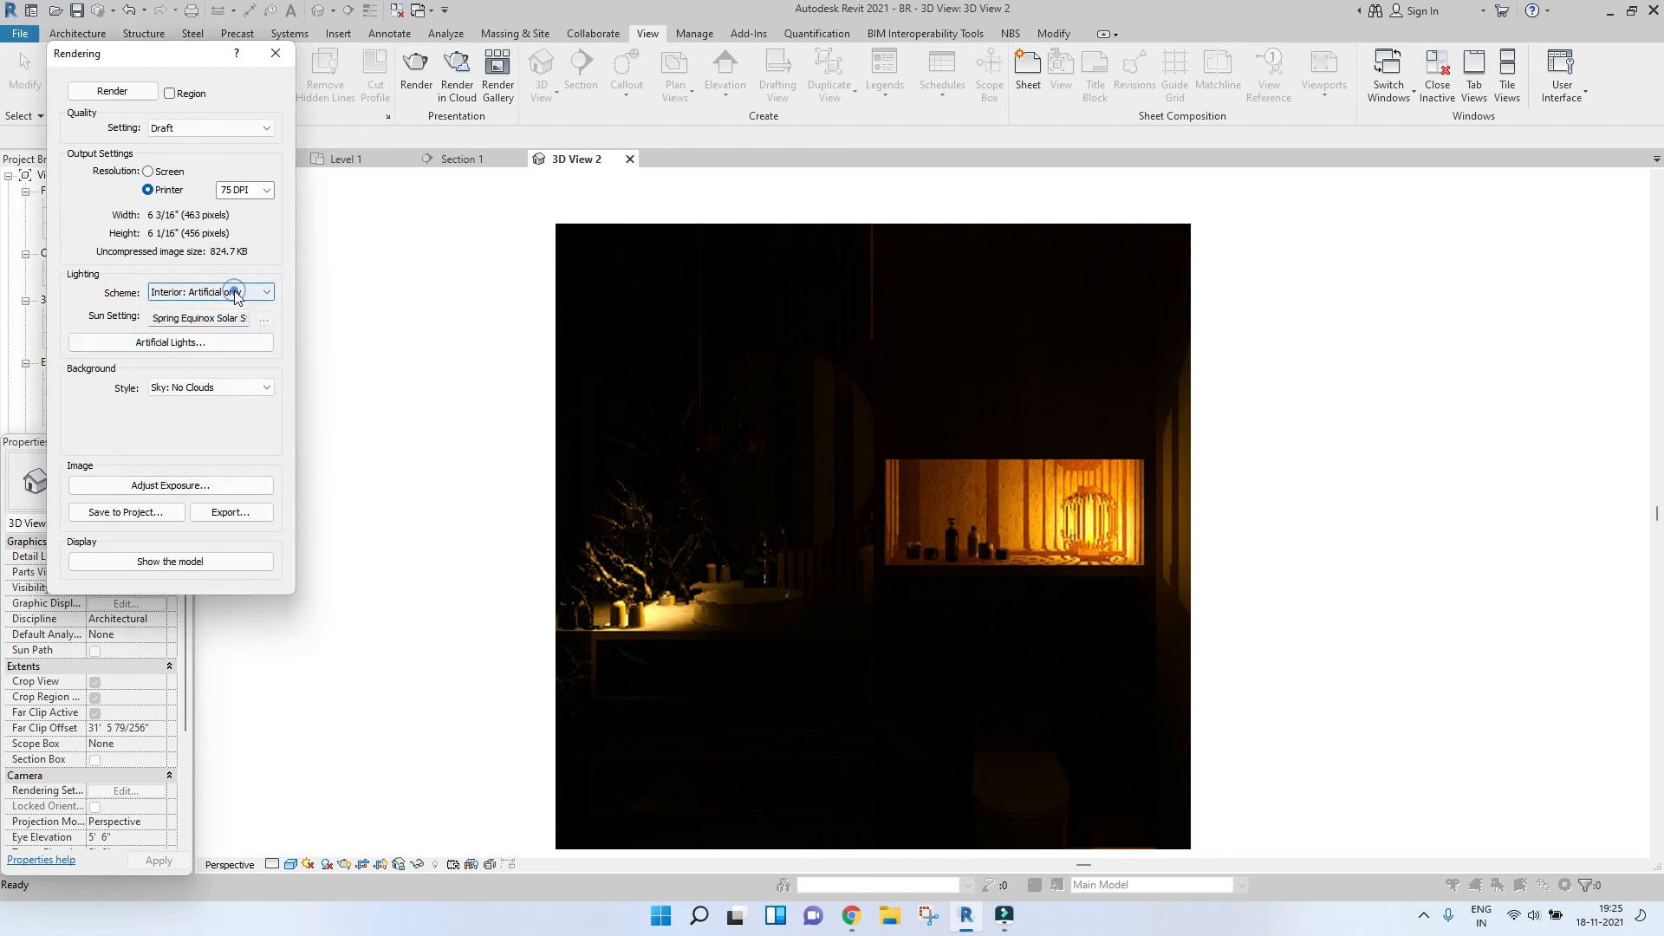
click(177, 357)
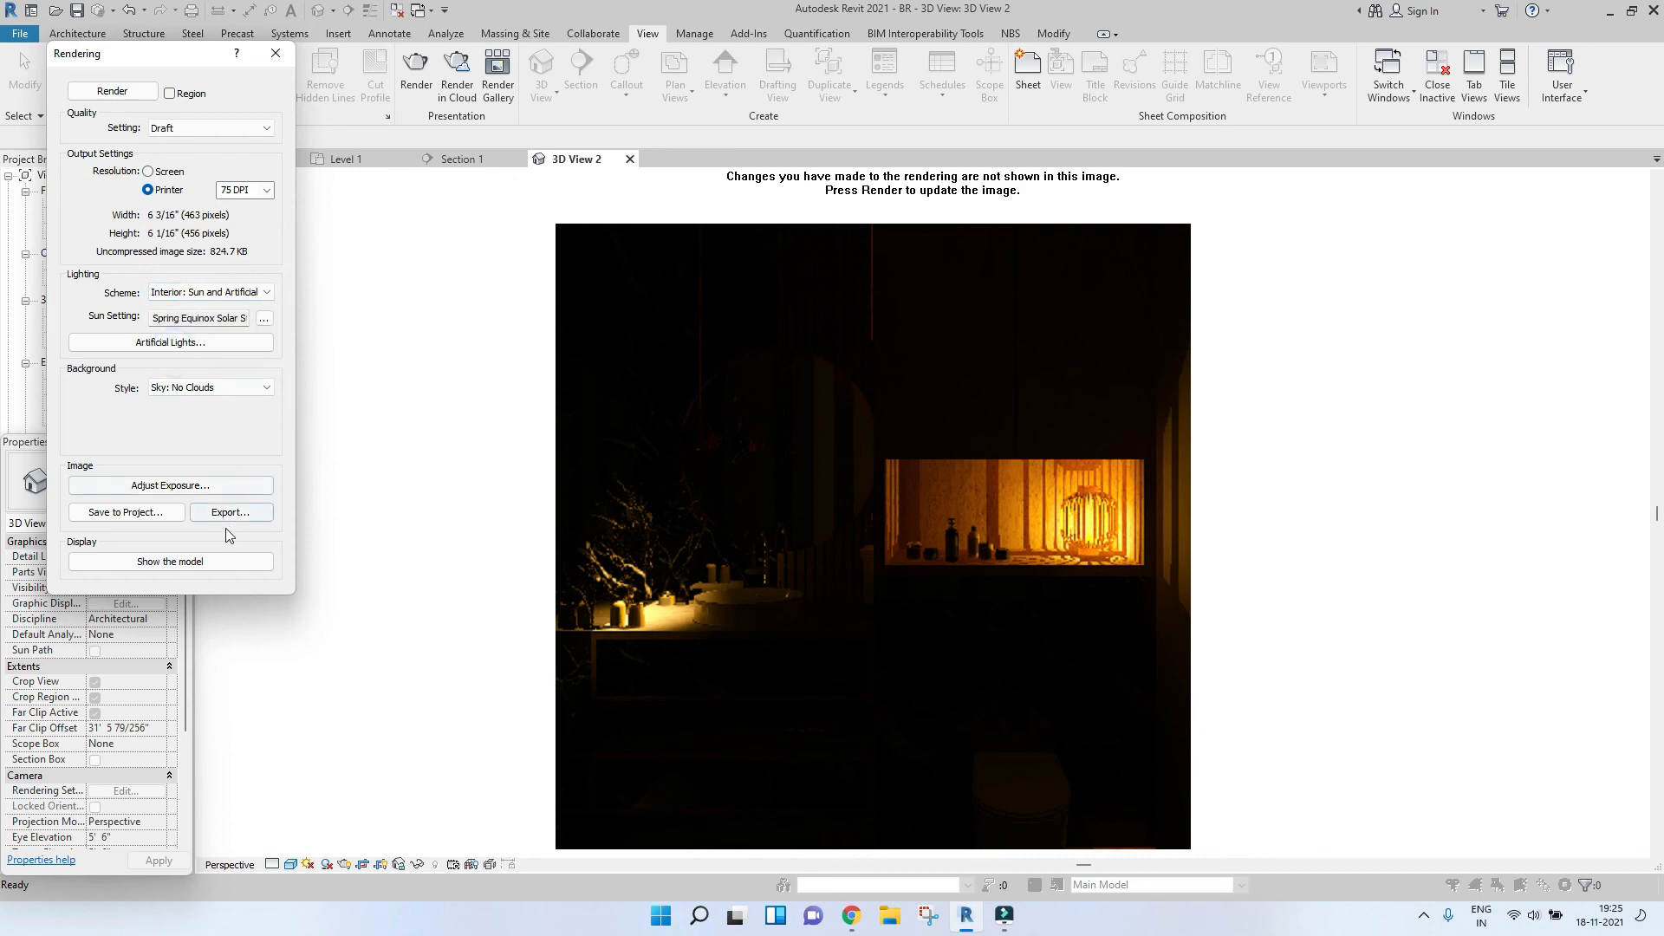
click(112, 91)
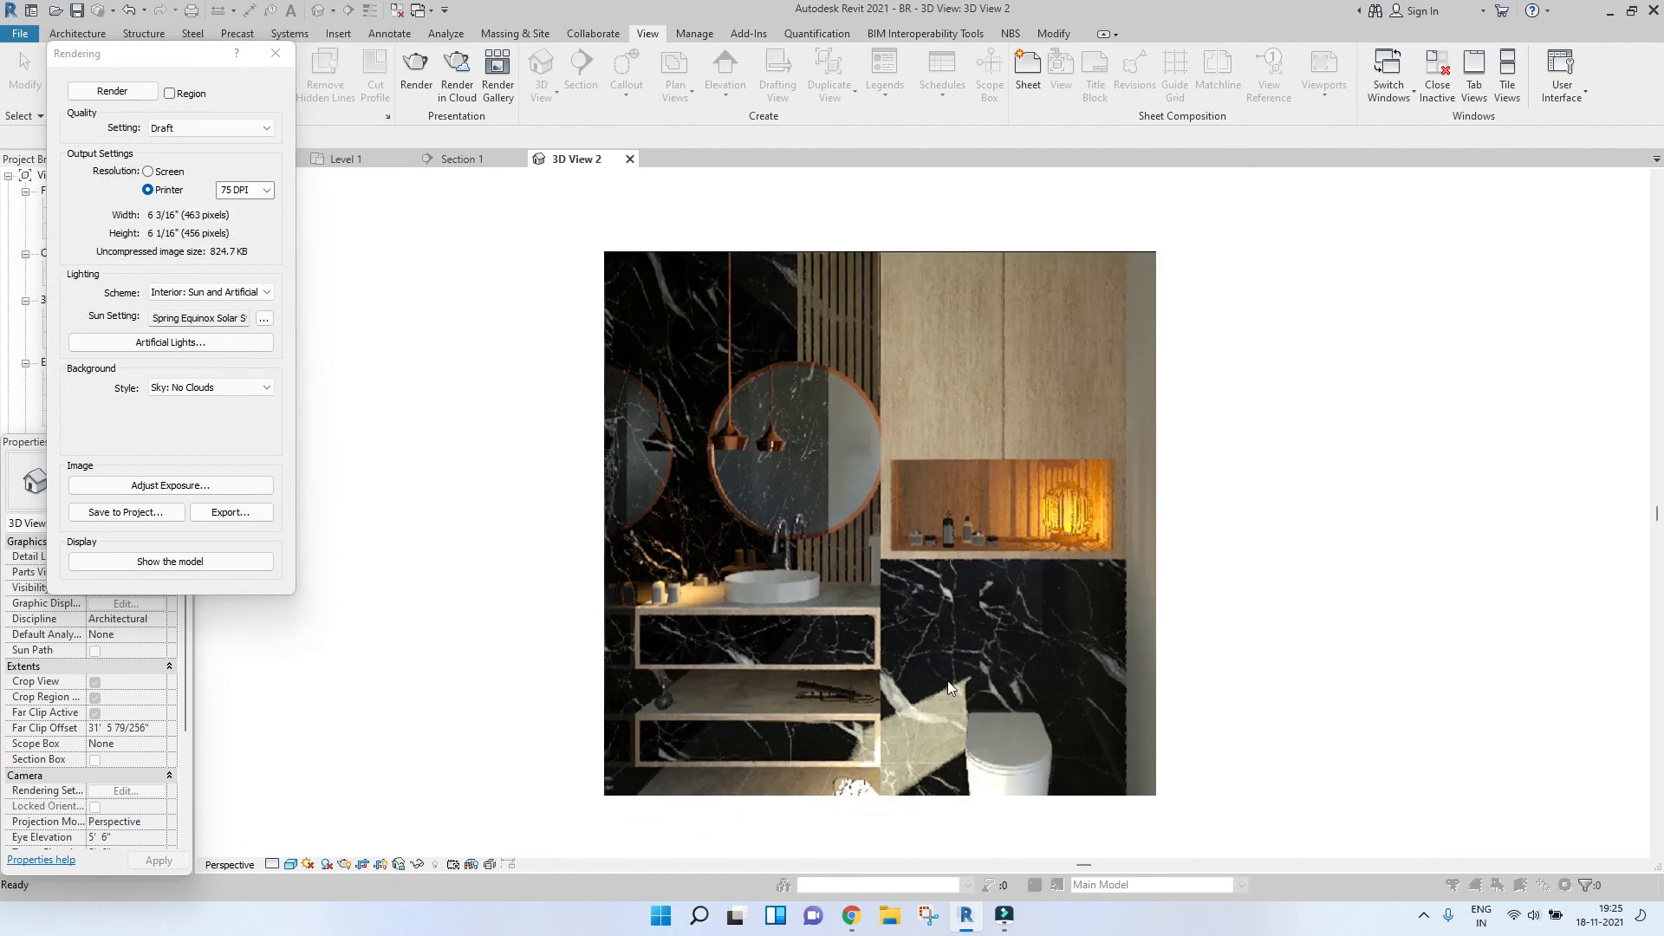
scroll(946, 667, up, 1)
scroll(939, 673, up, 1)
middle_drag(933, 709, 928, 743)
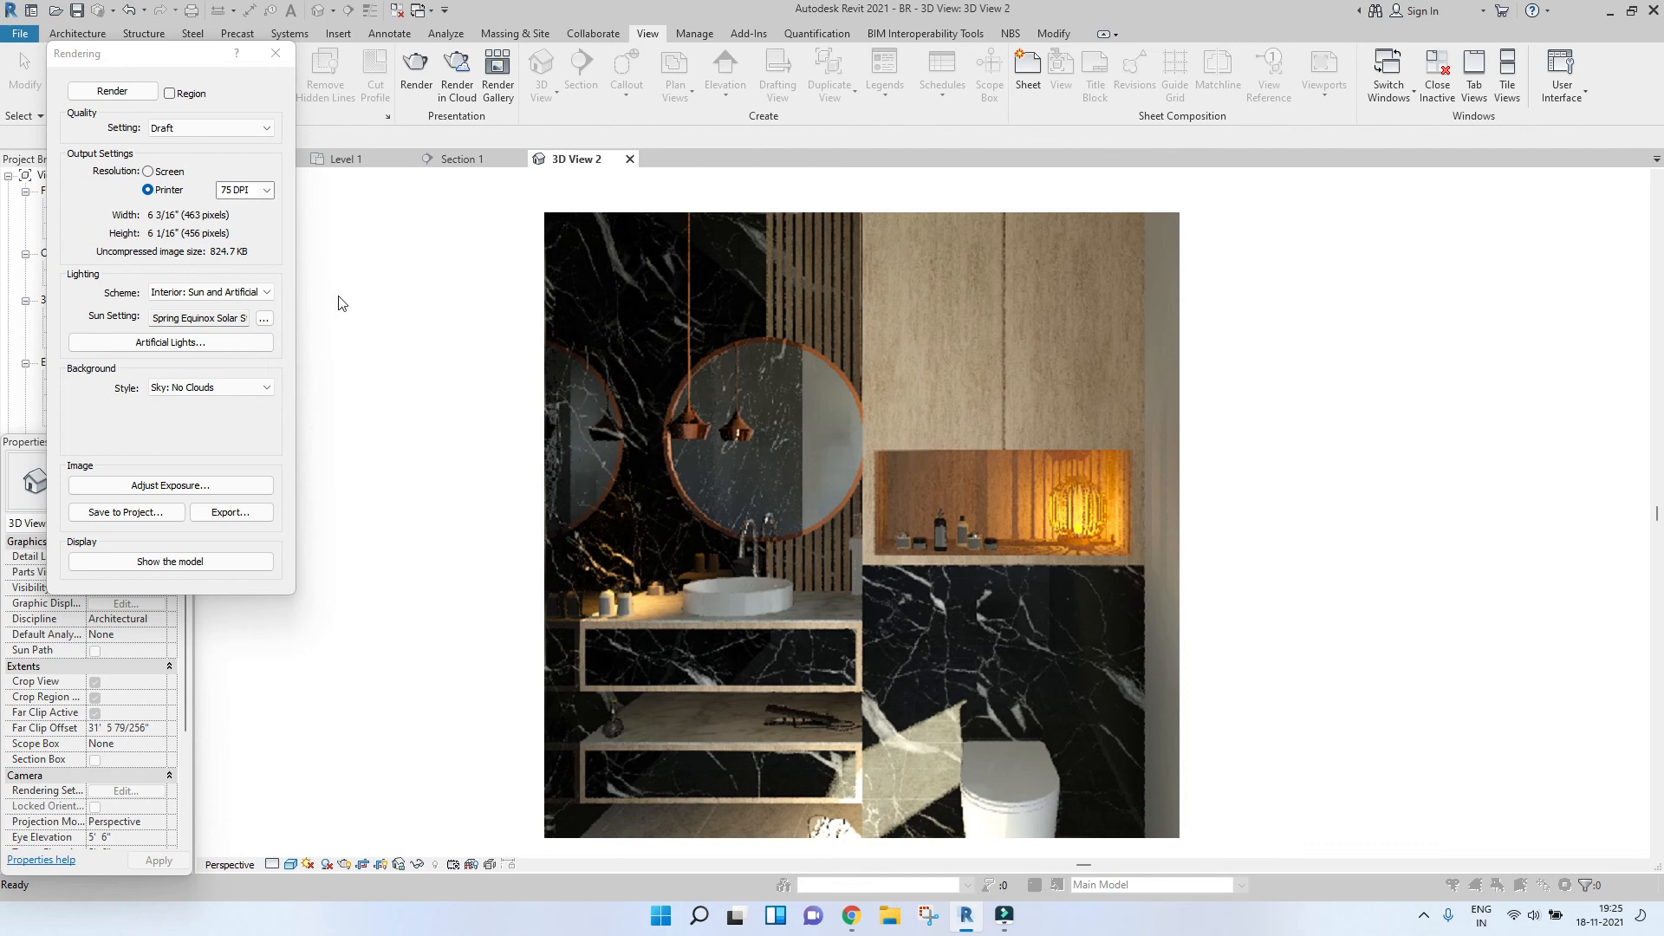
Set the rendering quality to High and the printer resolution to 600 DPI.
click(181, 131)
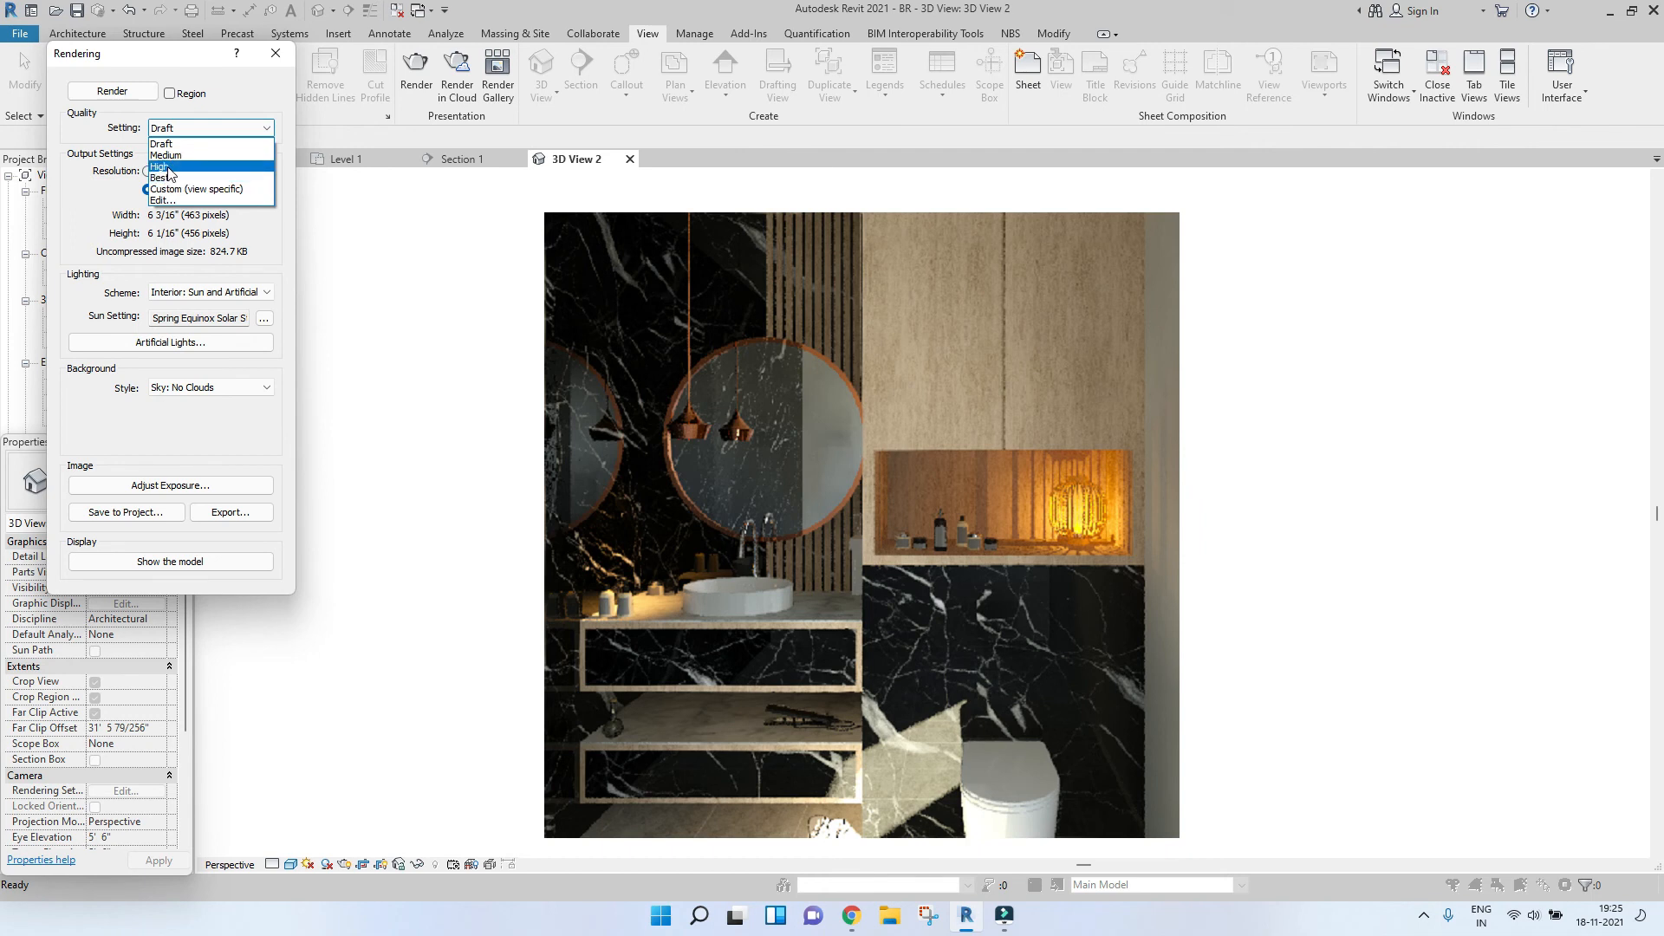
click(168, 167)
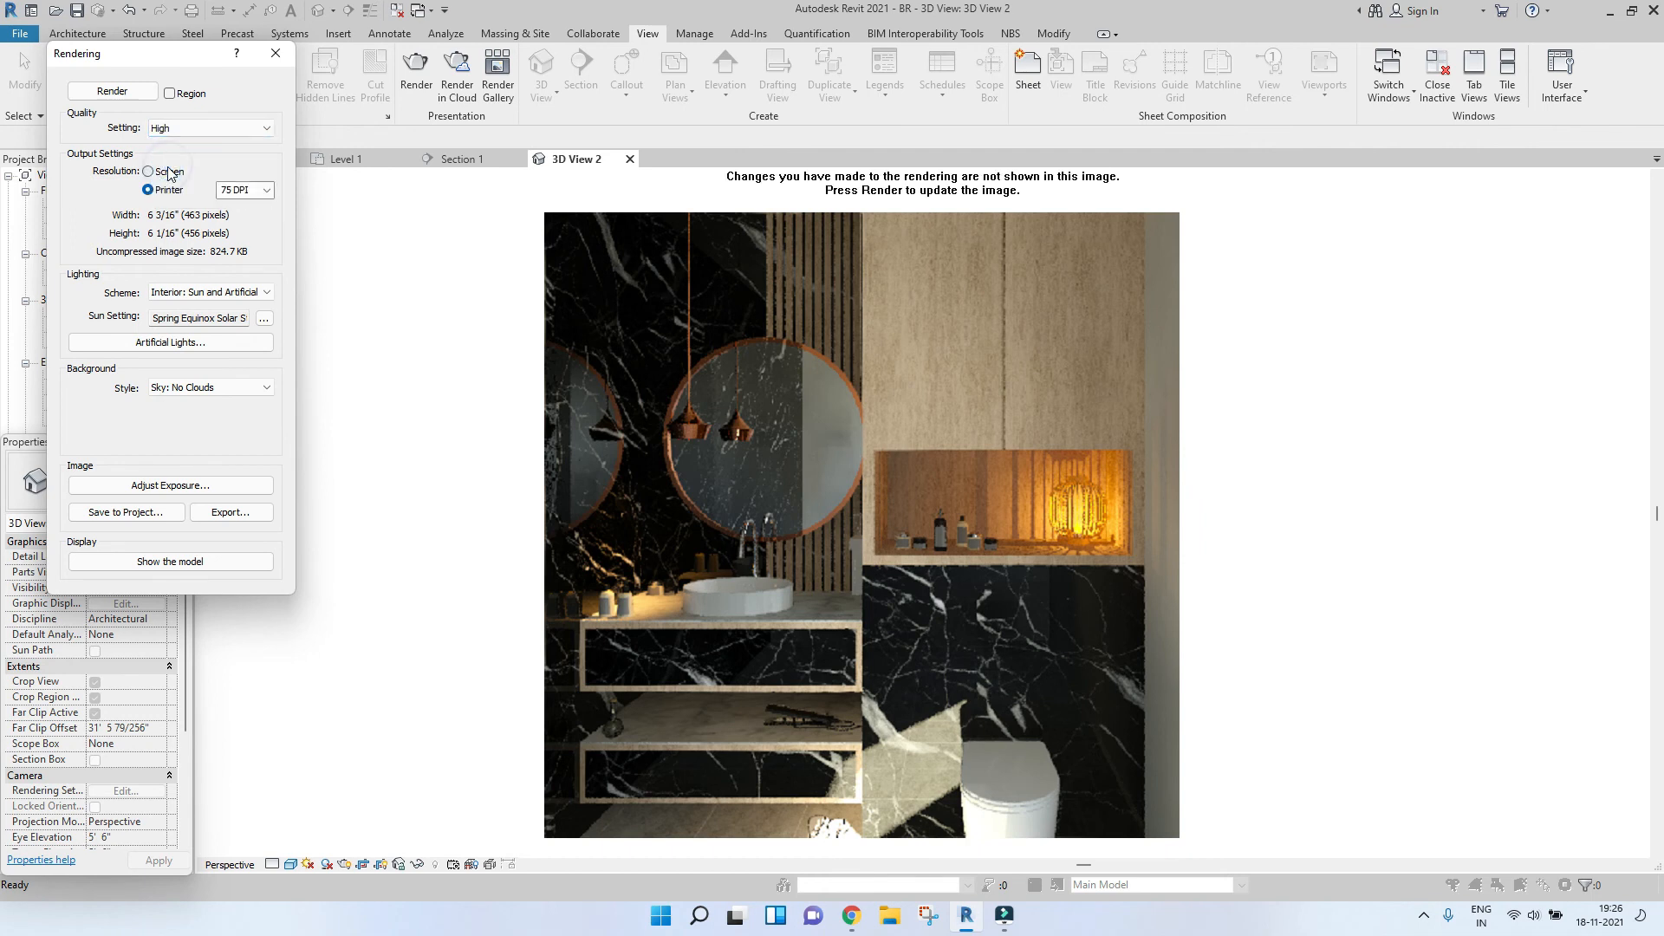
click(268, 189)
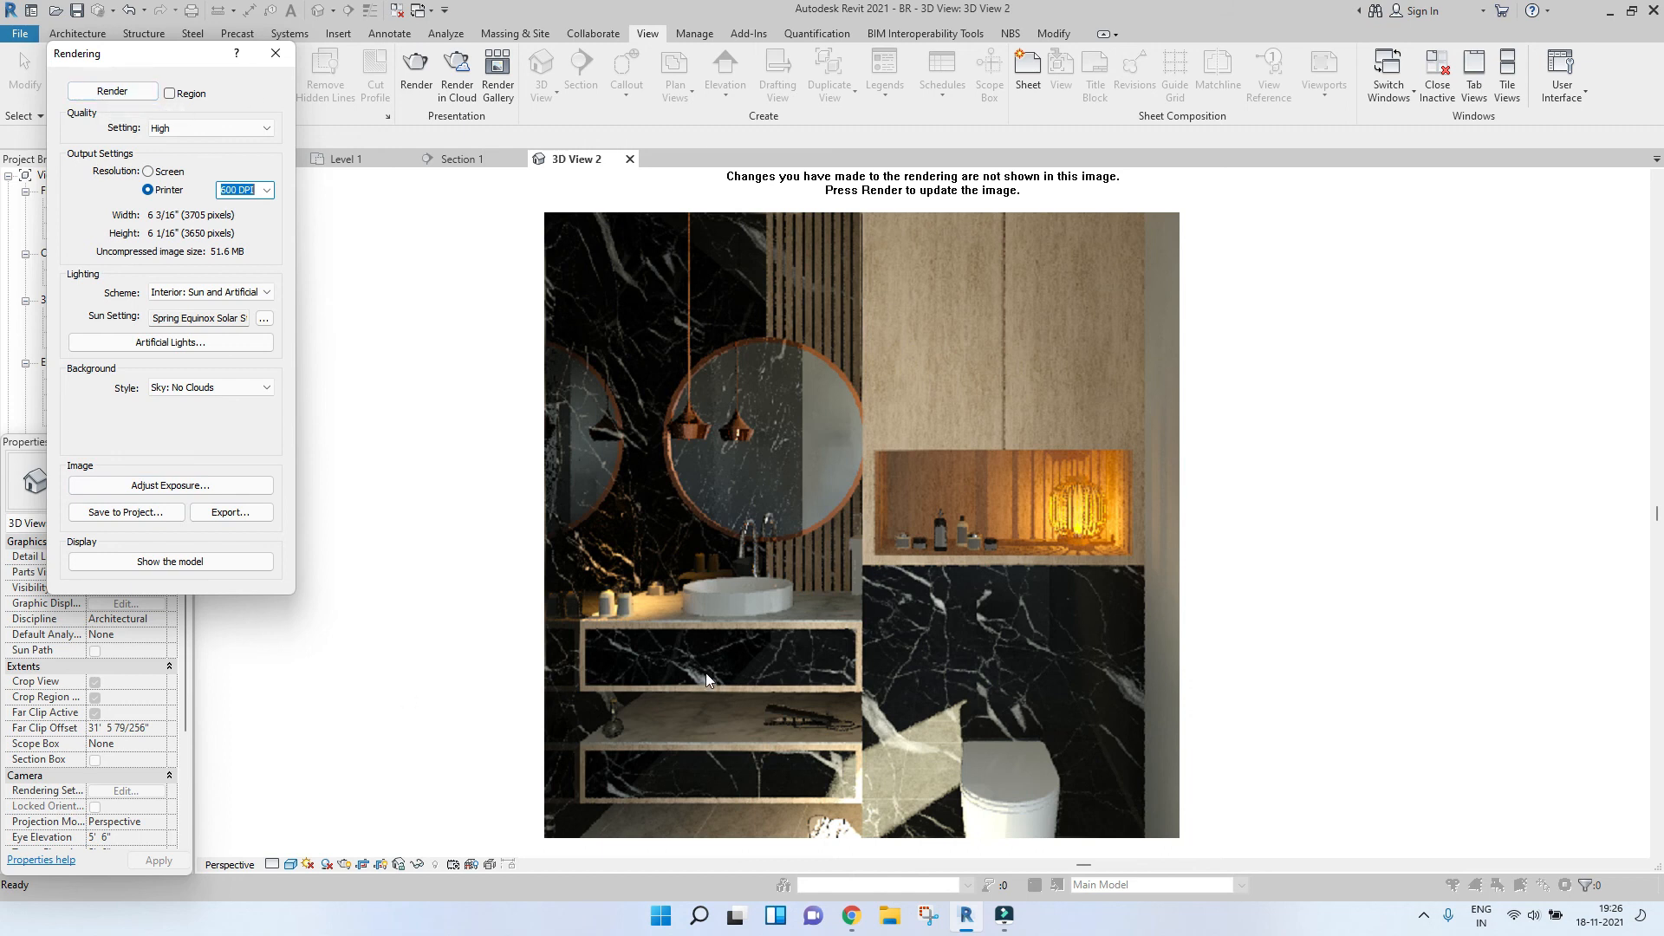
click(176, 427)
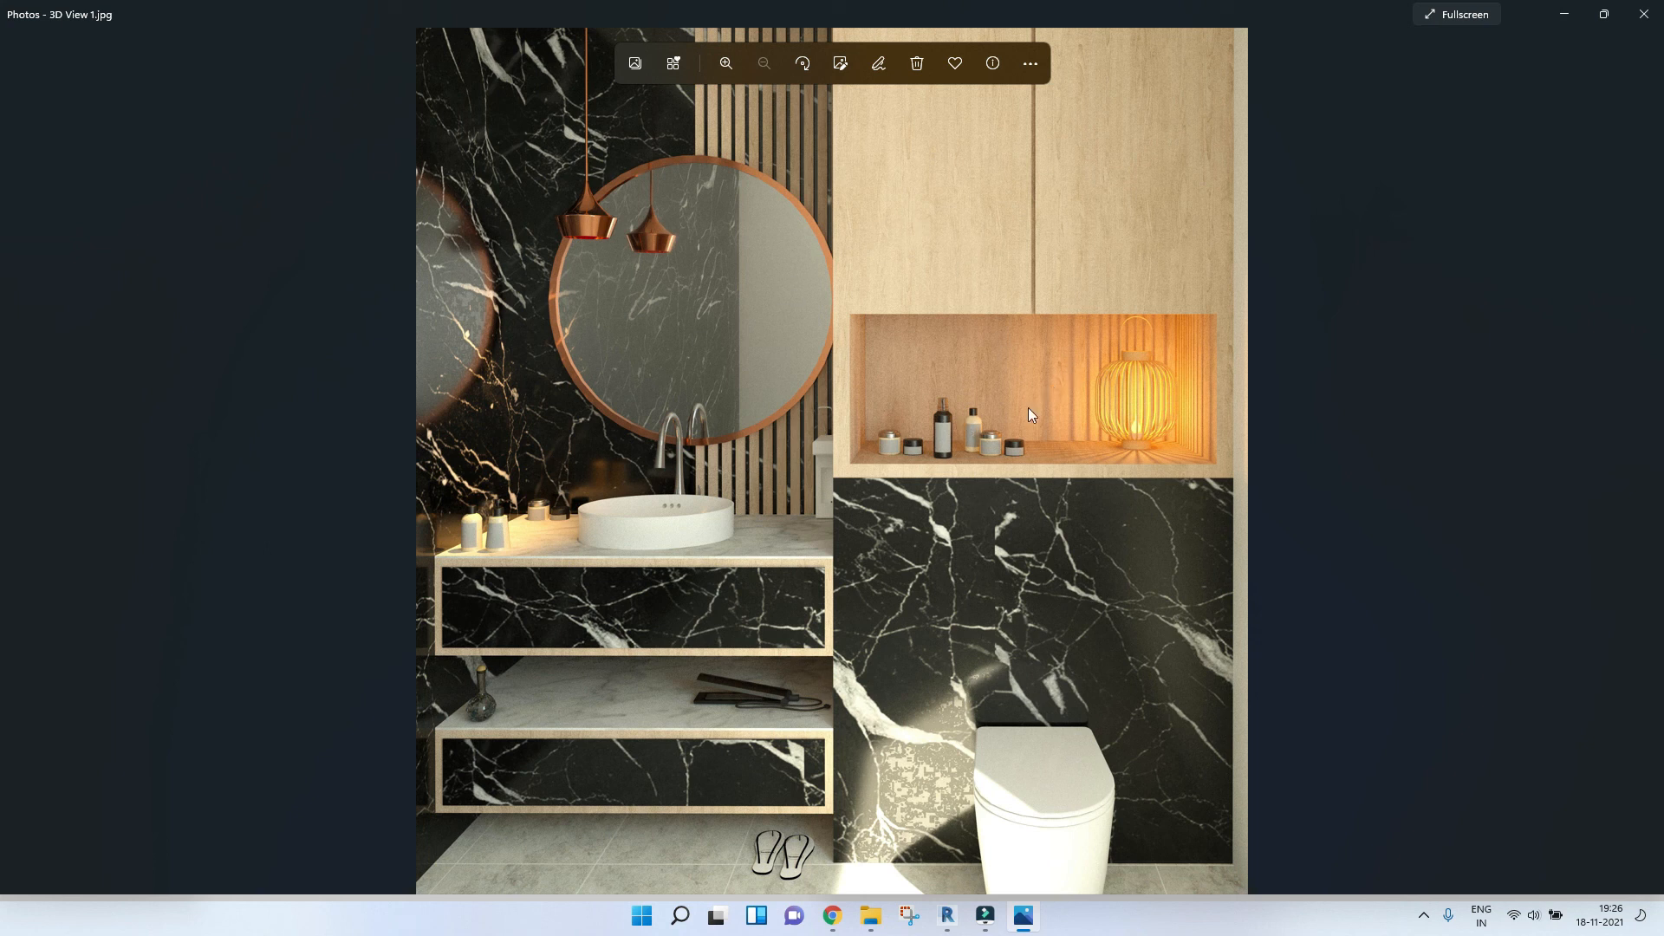
Examine the finished render 3D View 1.jpg in Photos up close, from the mirror and lit niche to the vanity drawers and sunlit toilet wall.
scroll(965, 527, up, 3)
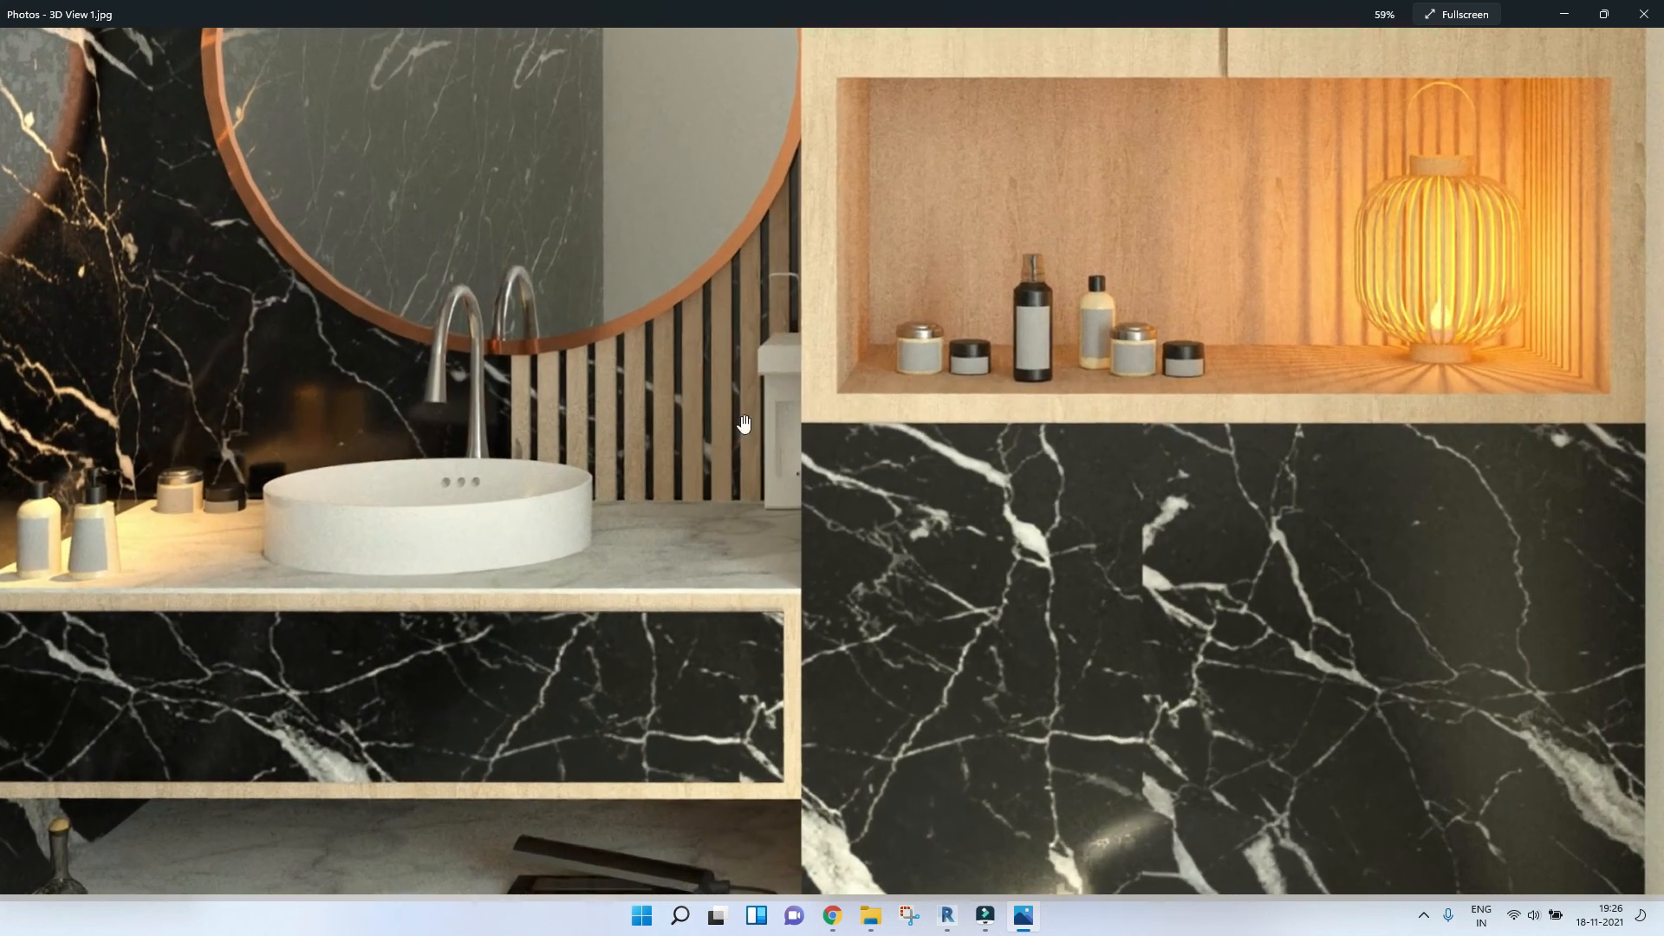
drag(852, 178, 809, 270)
drag(903, 159, 933, 535)
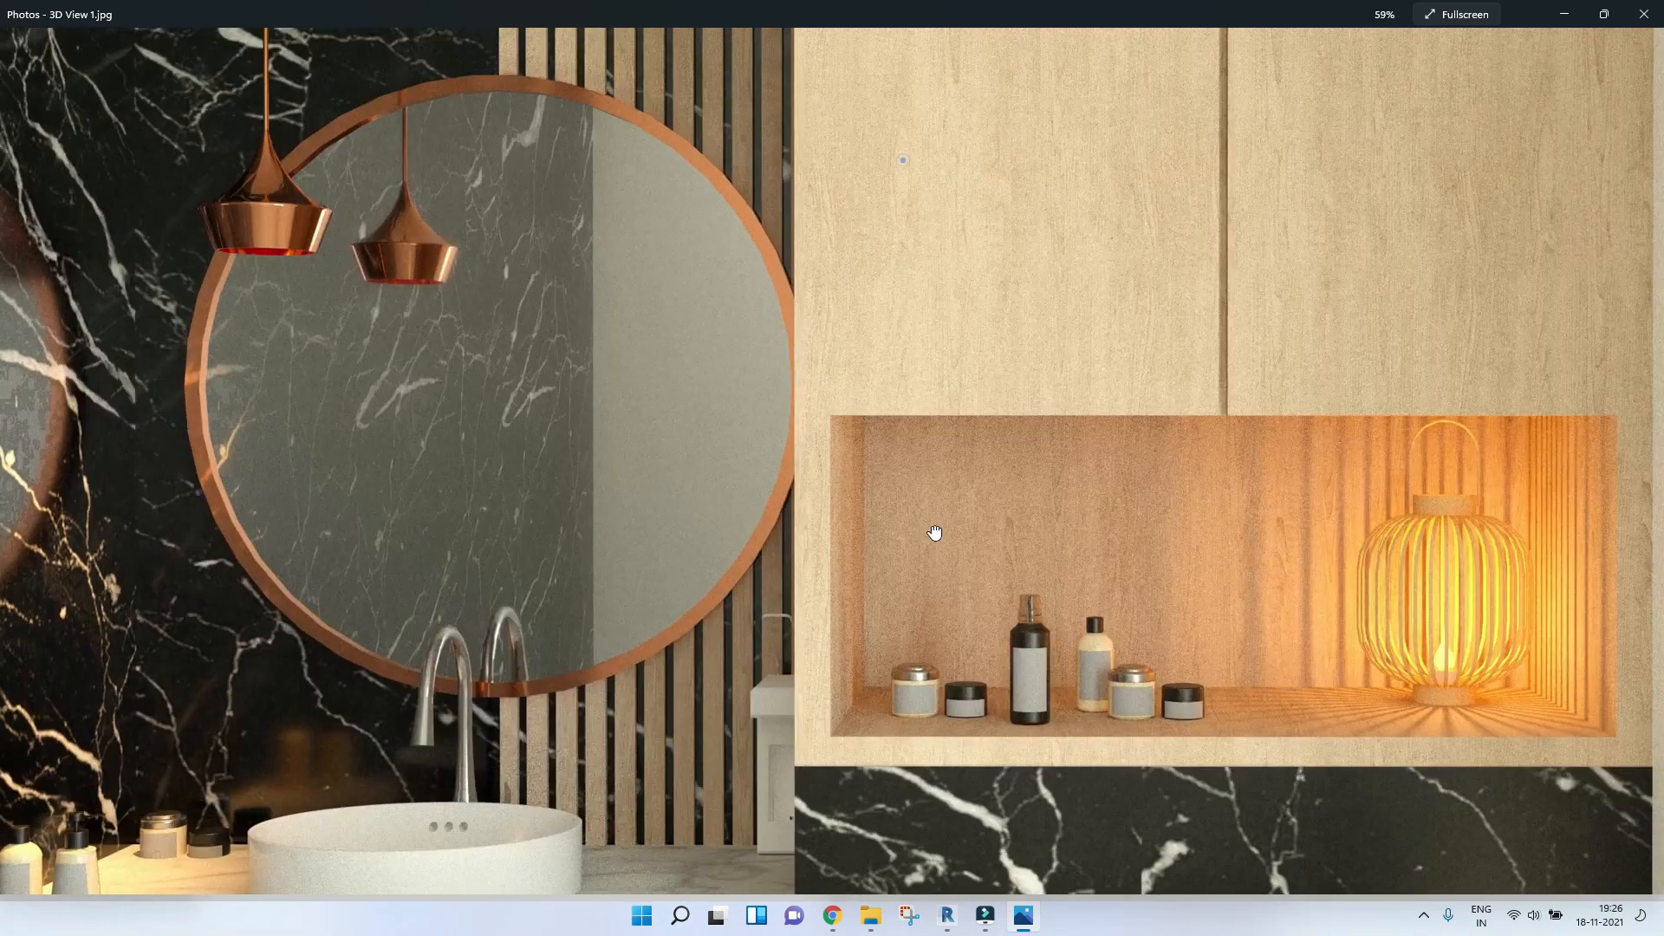
drag(689, 385, 675, 690)
scroll(674, 691, down, 3)
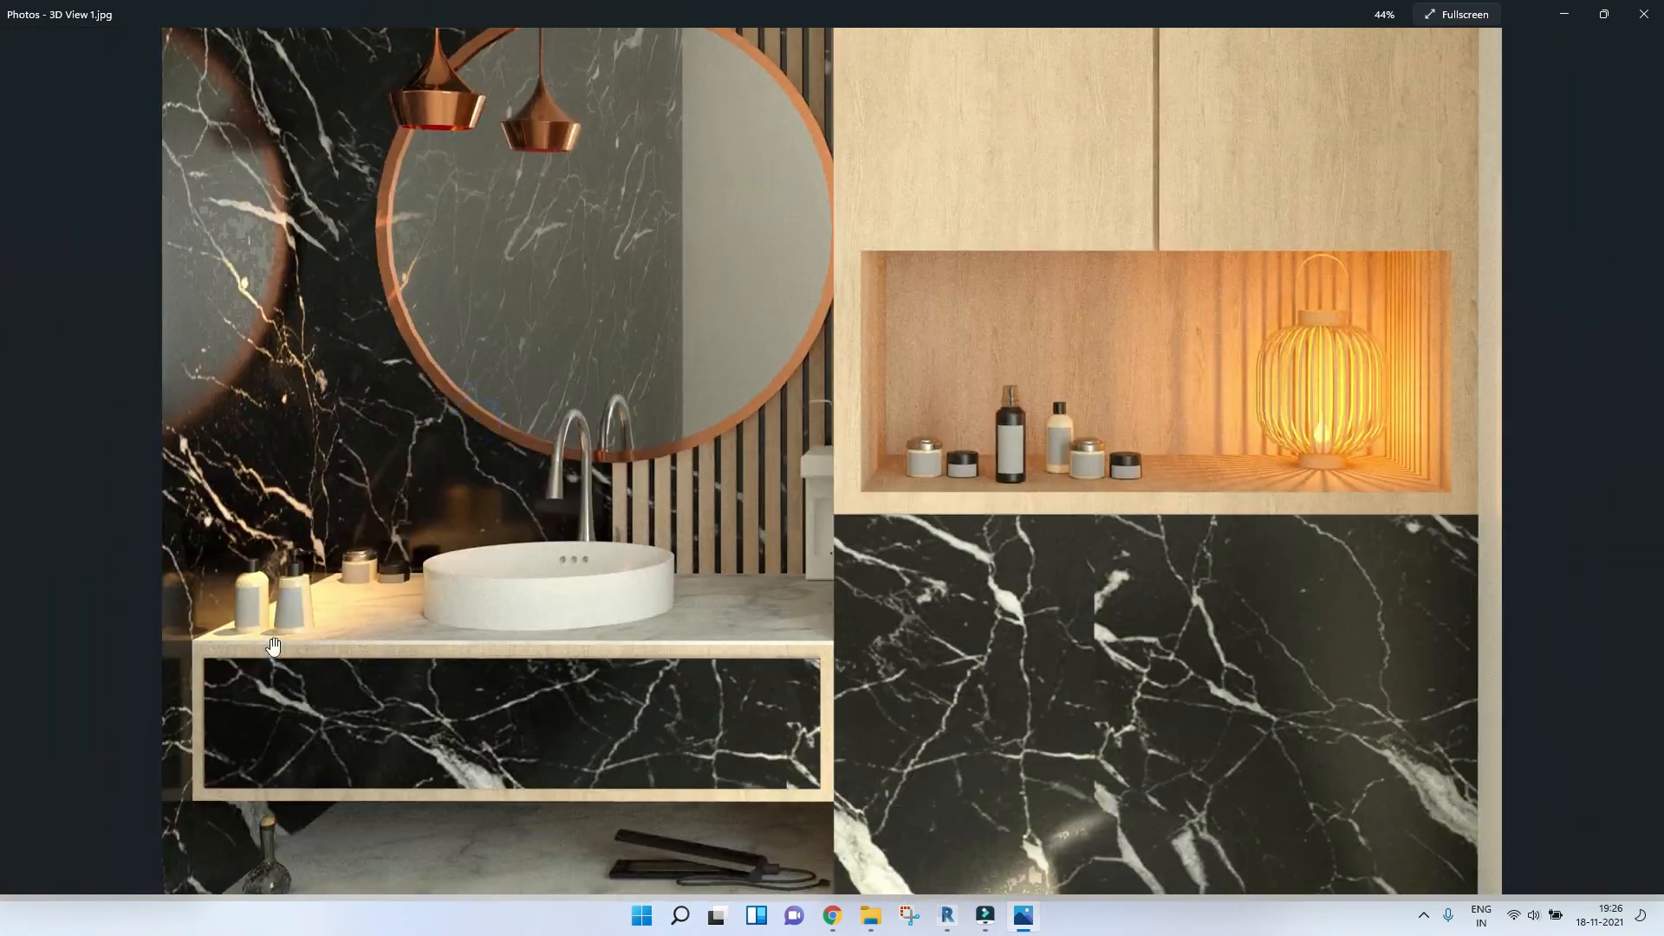
drag(444, 747, 455, 510)
drag(581, 750, 574, 535)
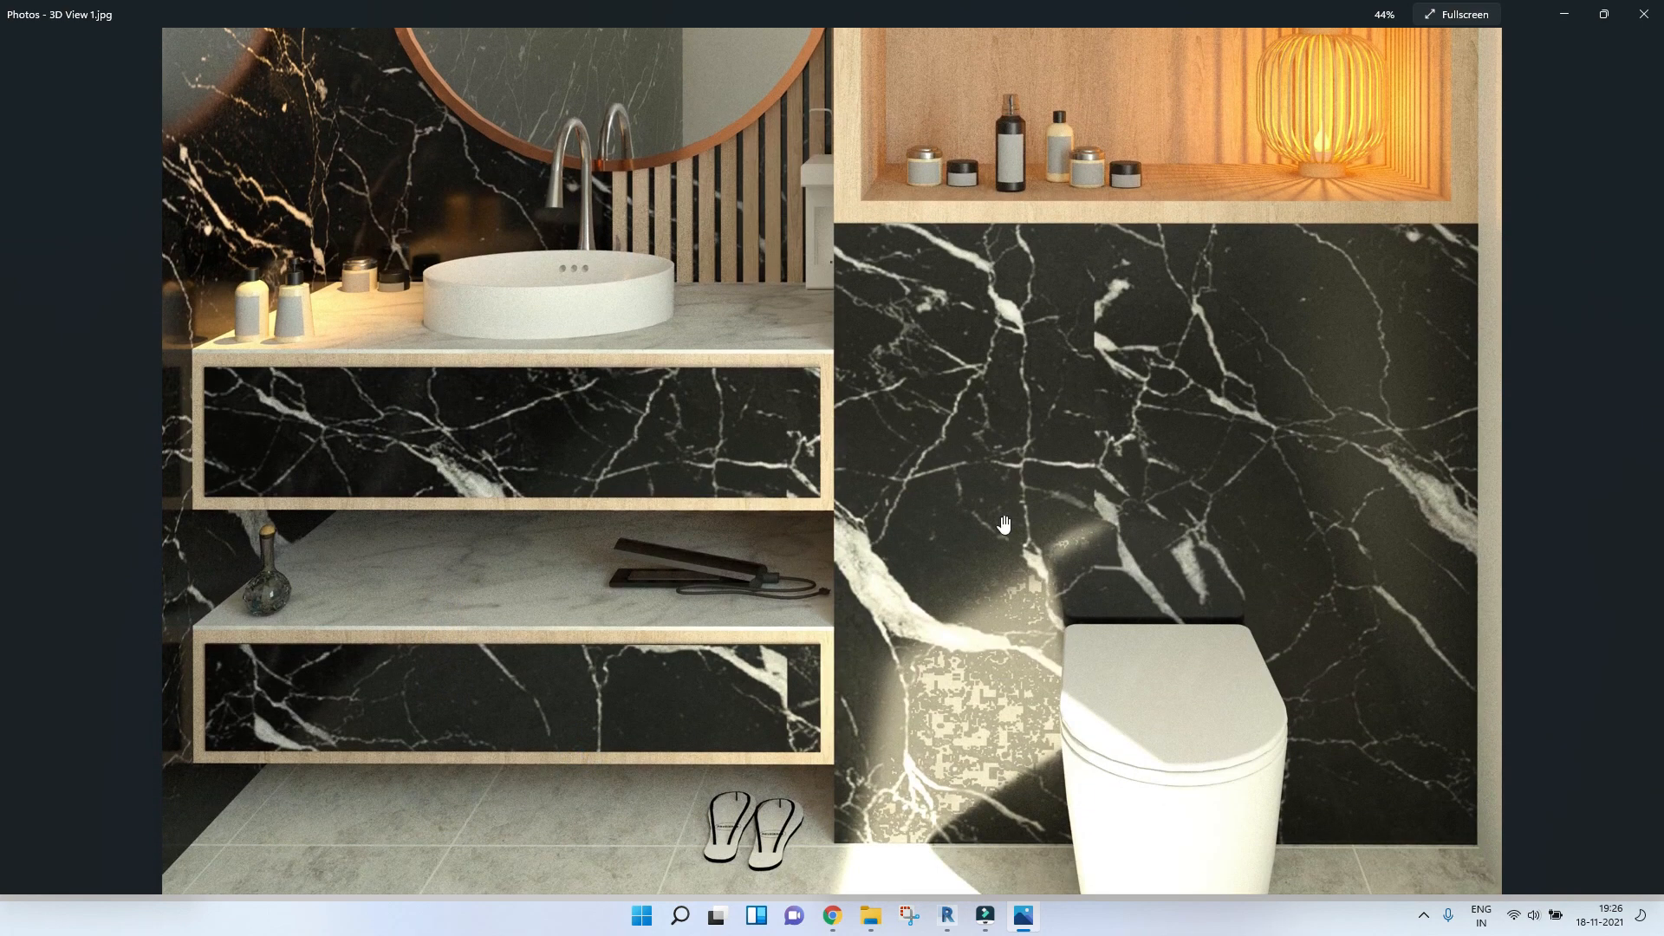
scroll(1004, 523, down, 2)
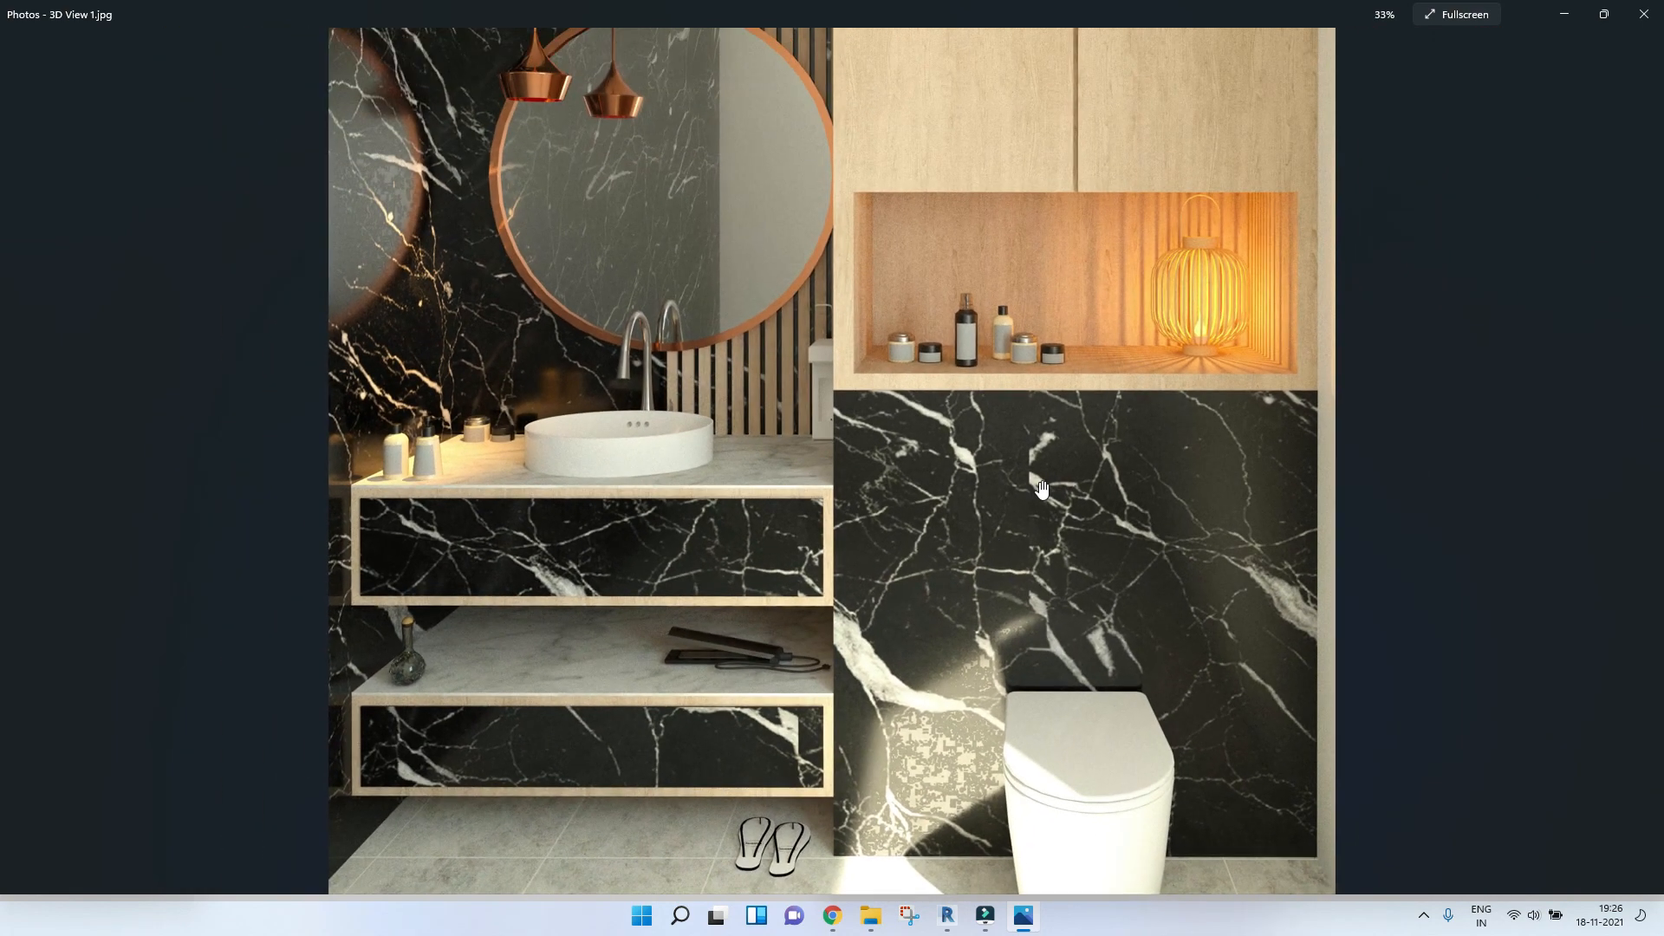
scroll(1014, 823, up, 4)
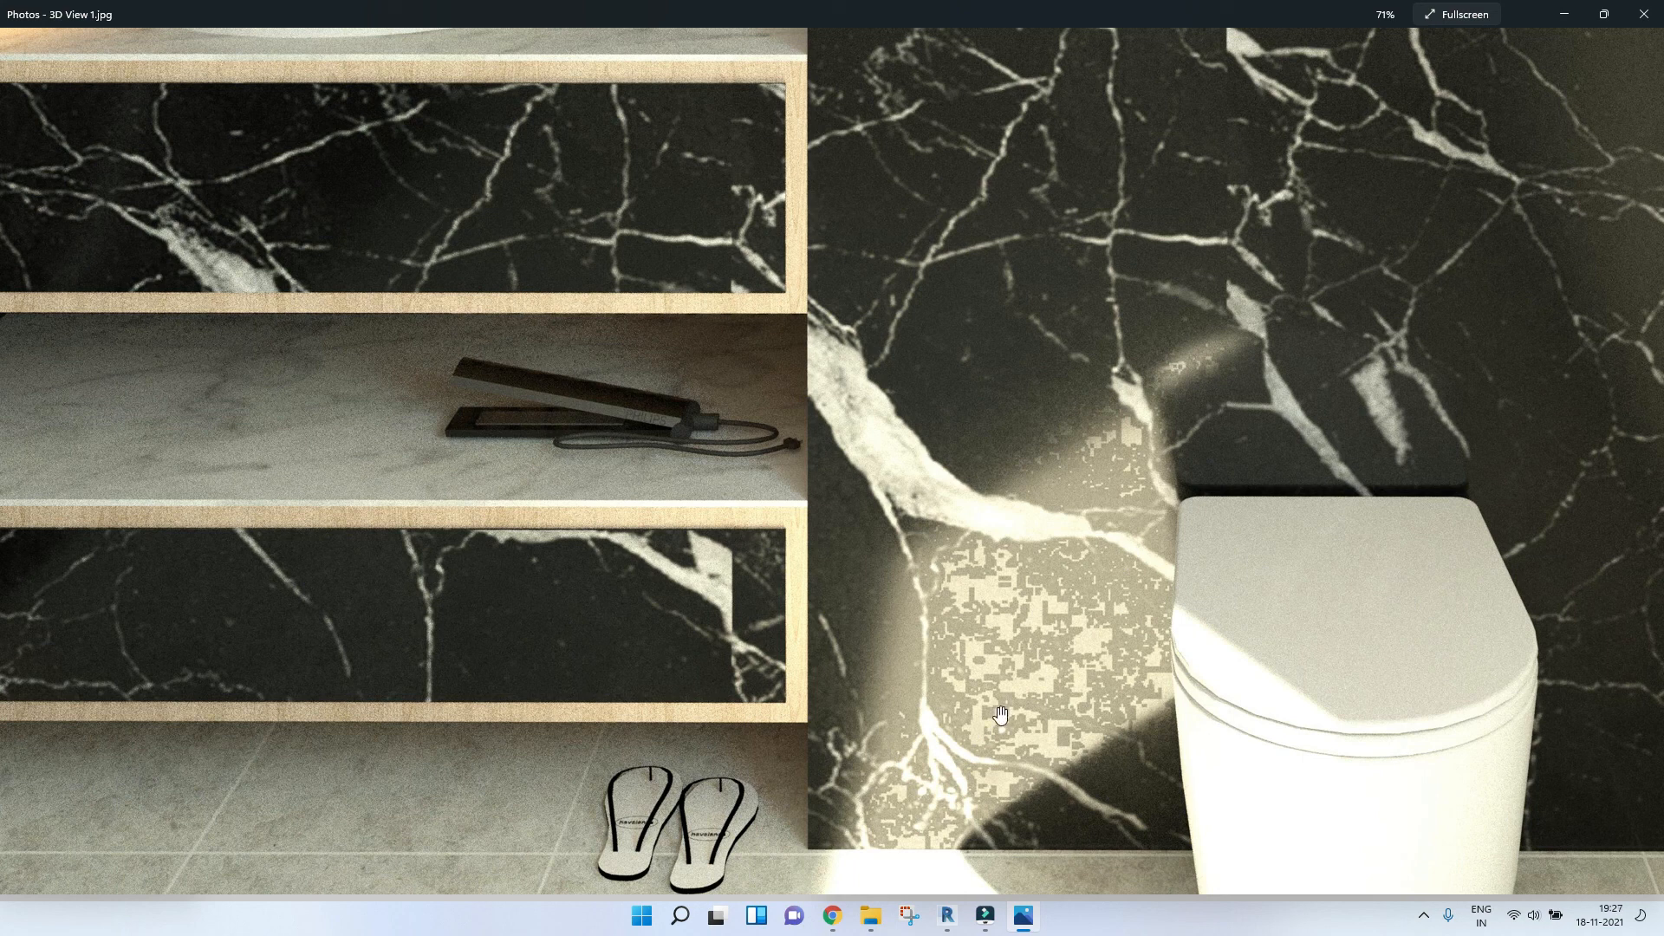
scroll(1010, 730, down, 5)
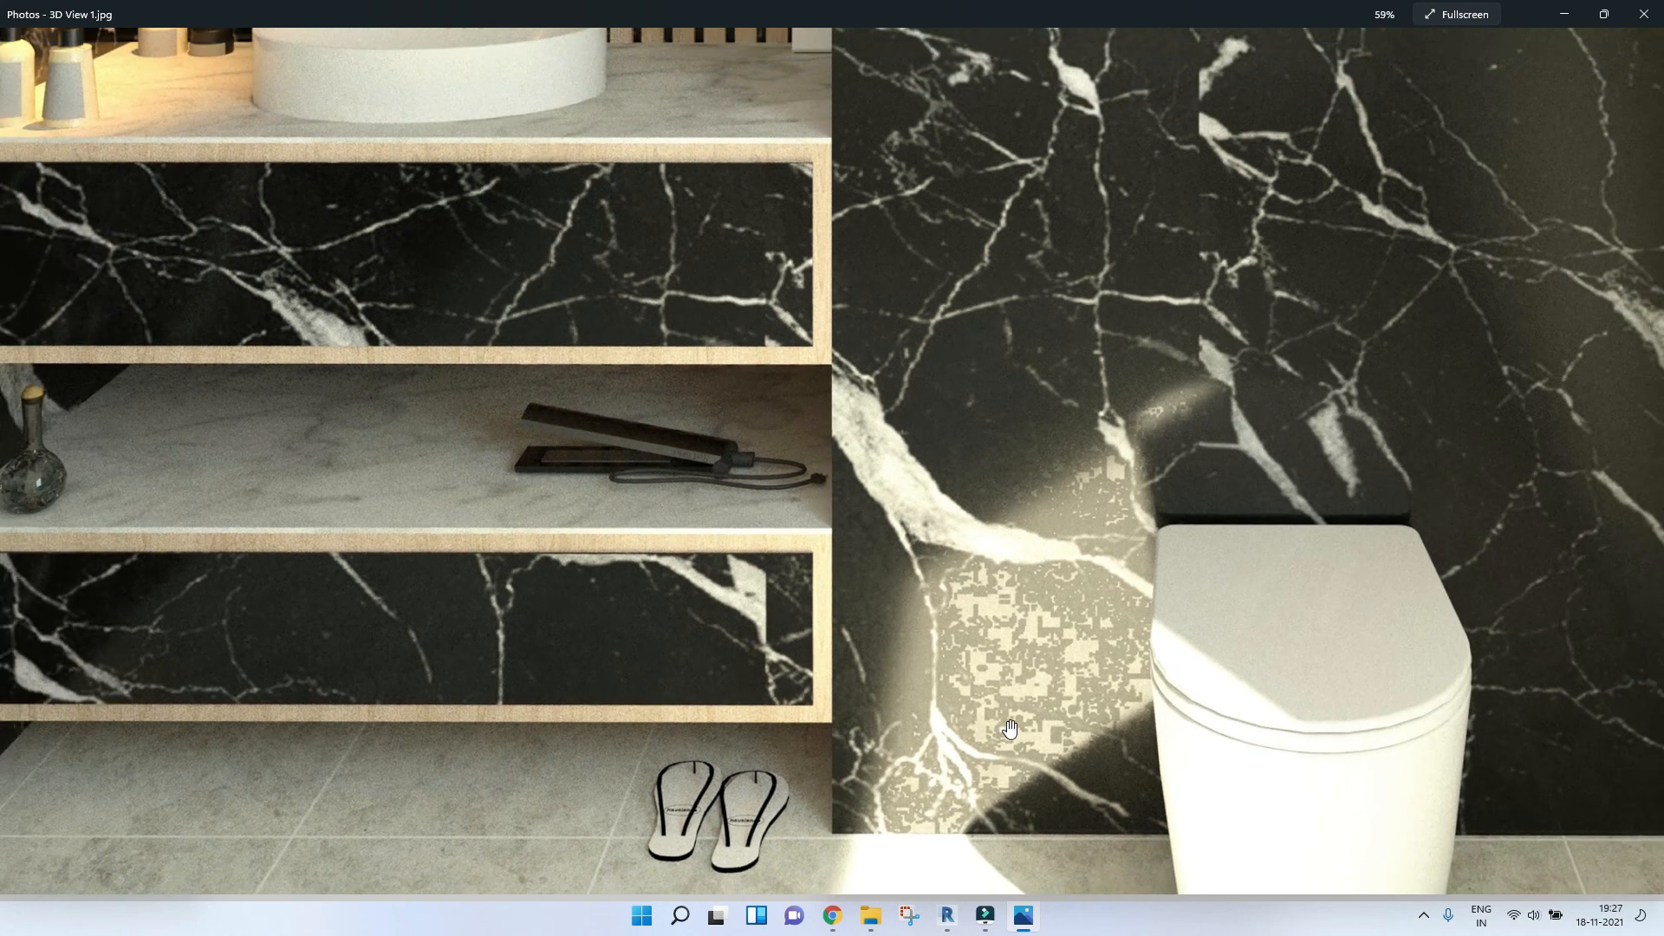
Examine the copper pendants, wood cabinets, washbasin counter and lantern niche in the finished render, both up close and as a whole.
drag(1289, 357, 1162, 724)
scroll(1329, 236, up, 4)
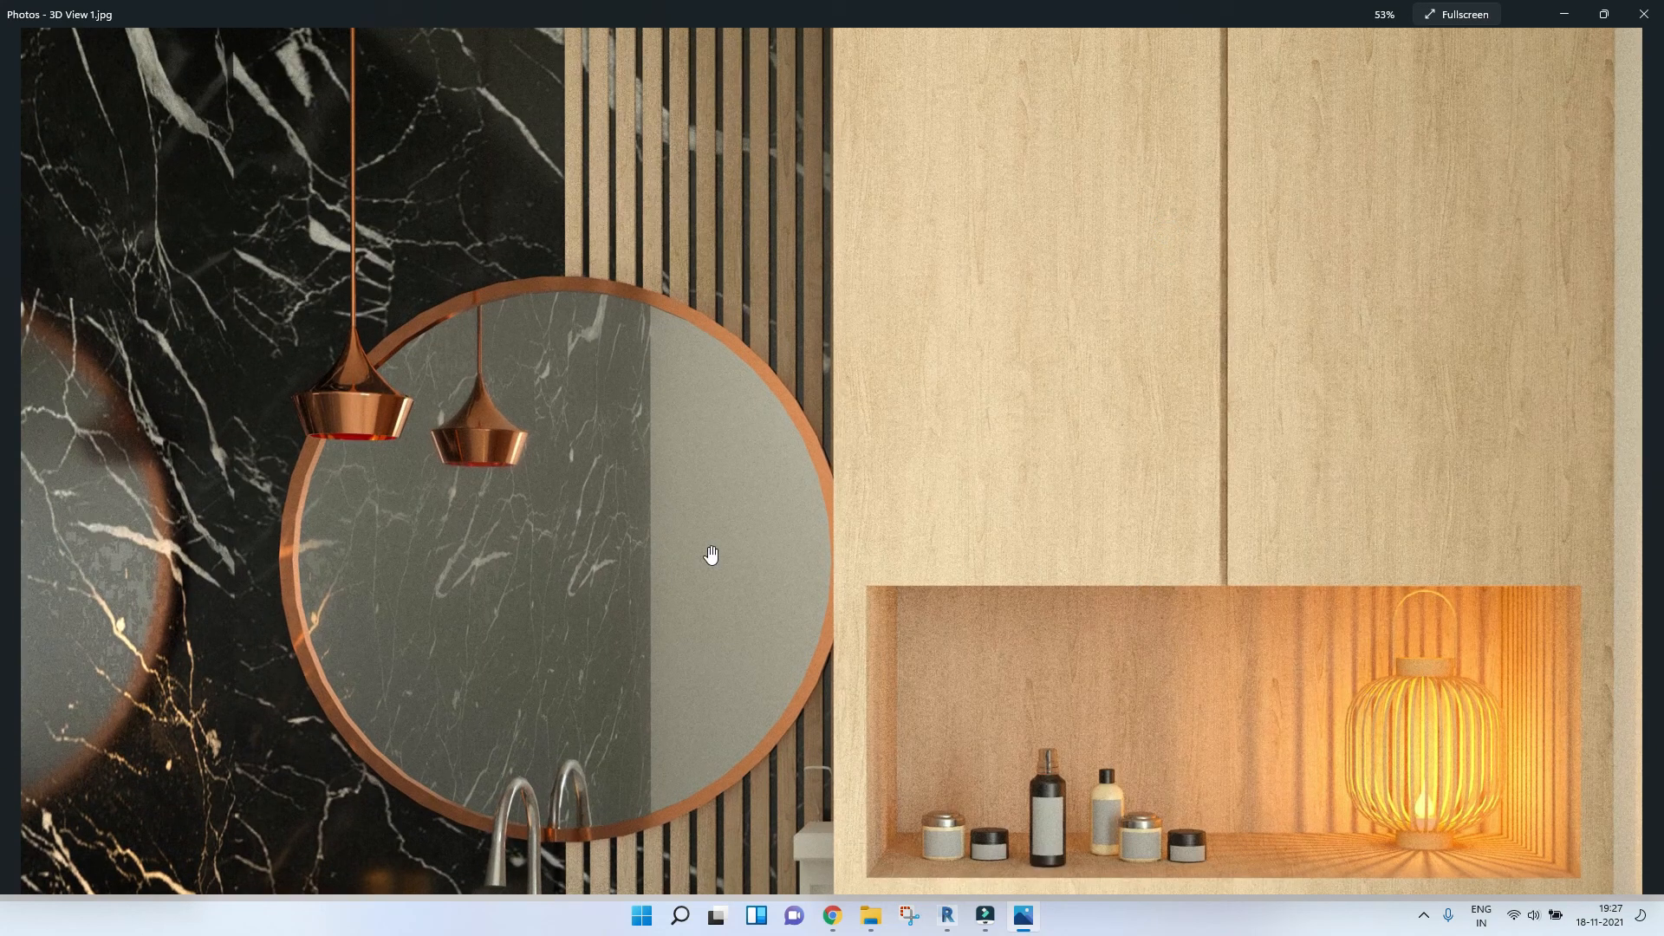
scroll(517, 700, down, 3)
scroll(512, 693, up, 7)
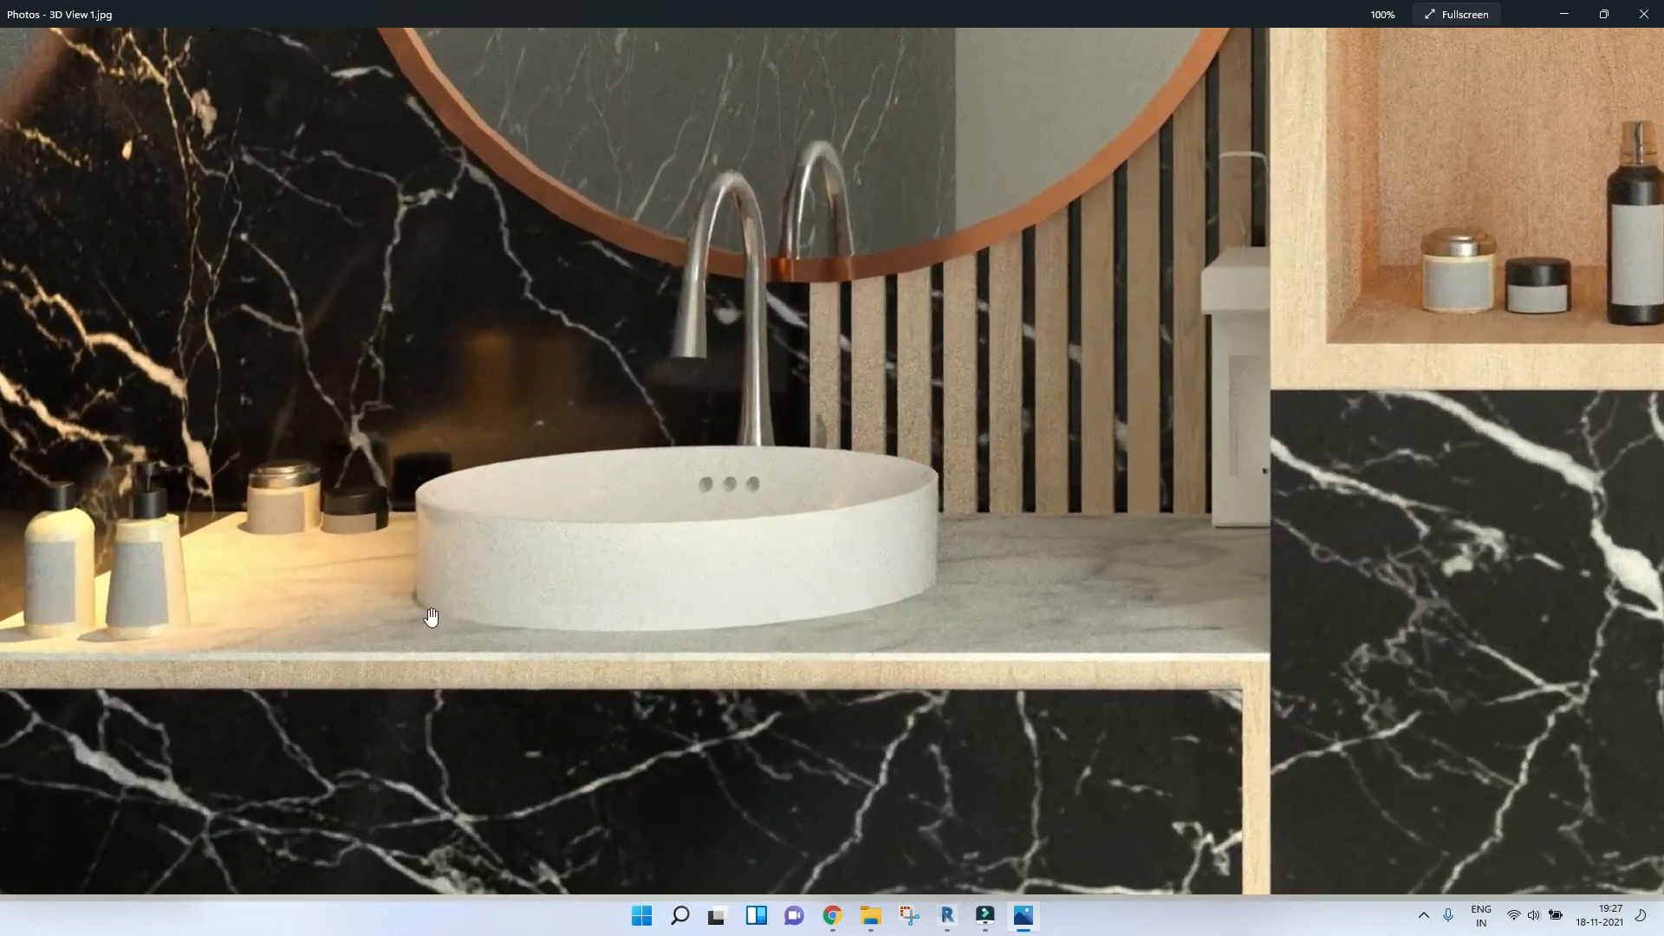
scroll(668, 532, down, 5)
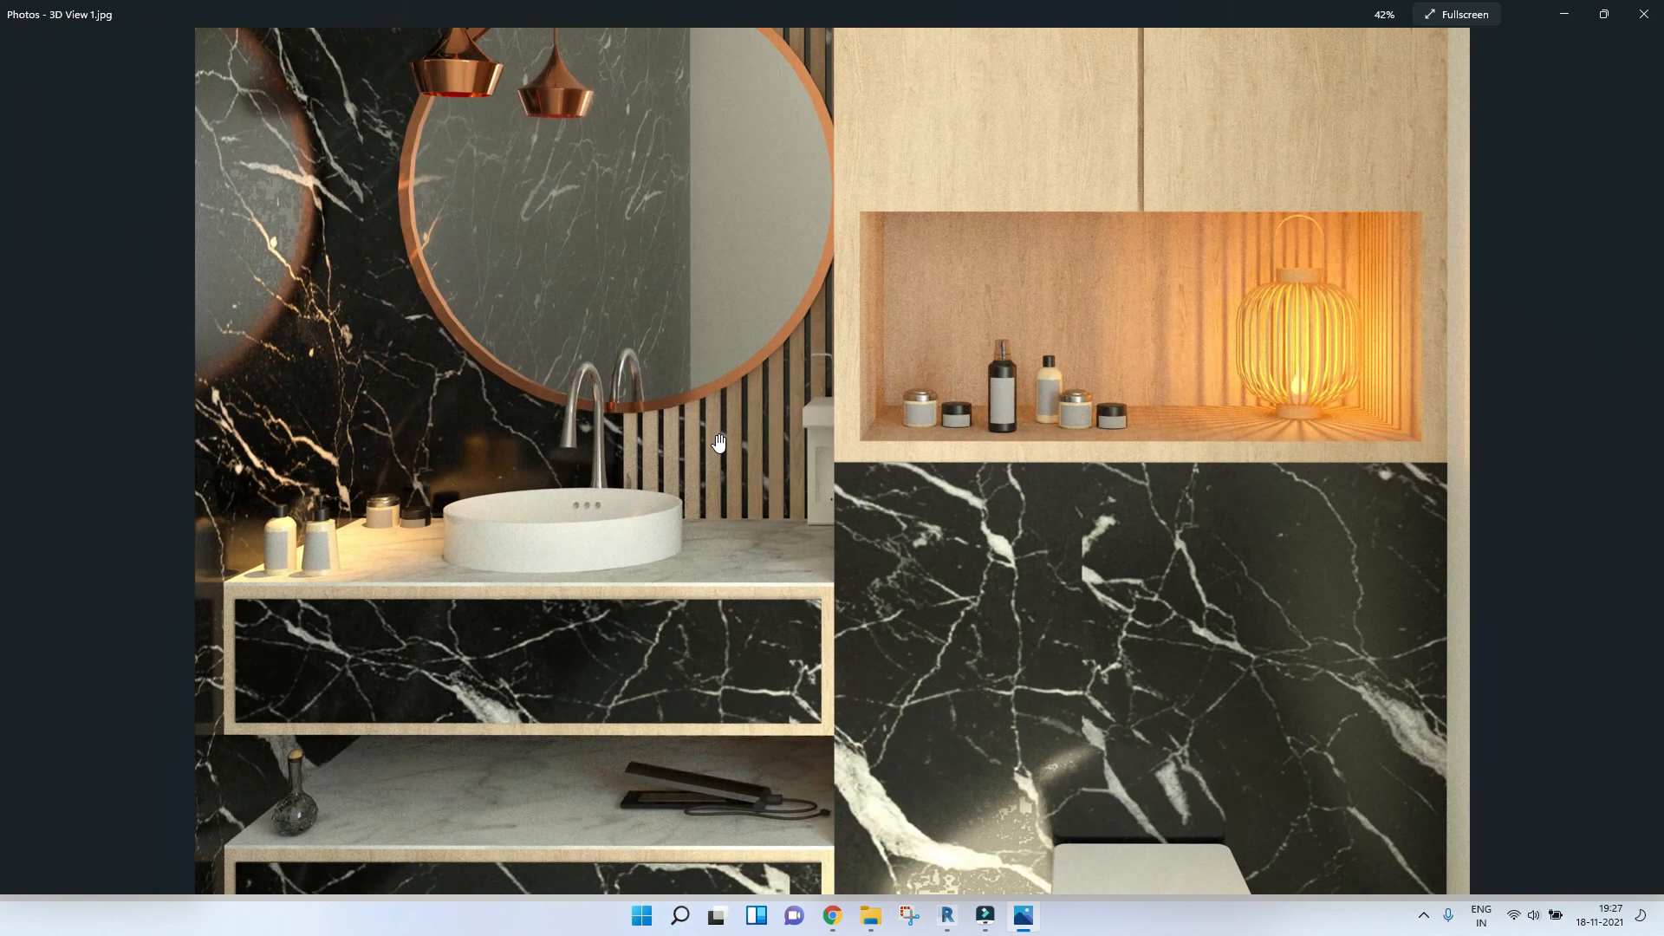
scroll(719, 441, down, 2)
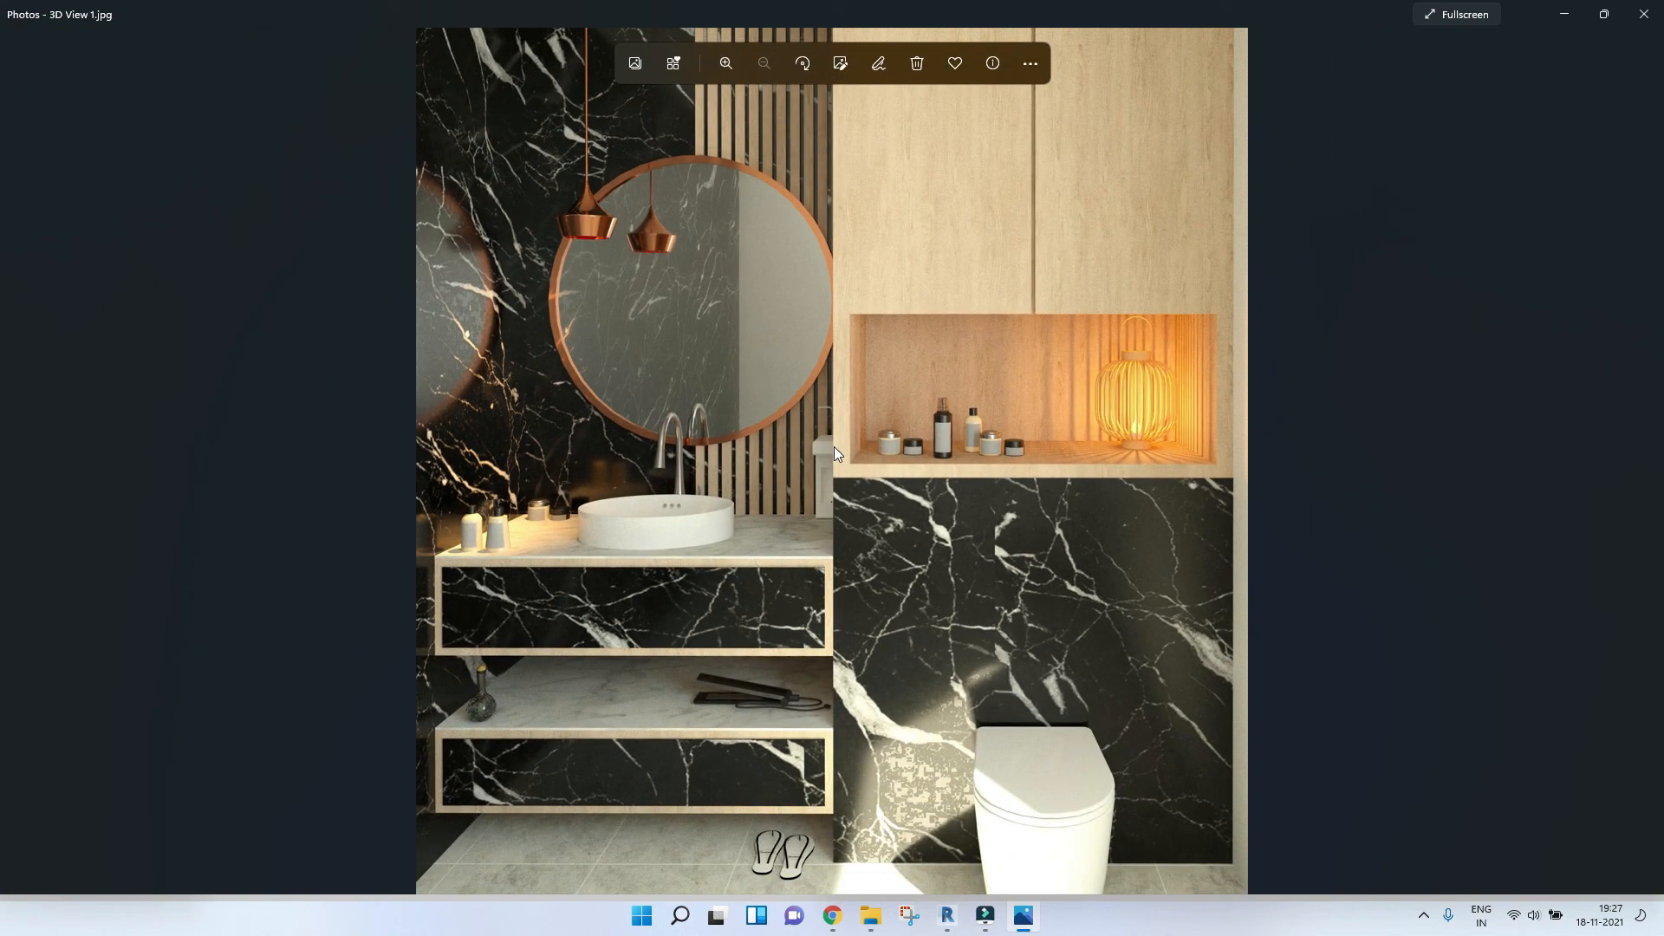
scroll(1084, 157, up, 3)
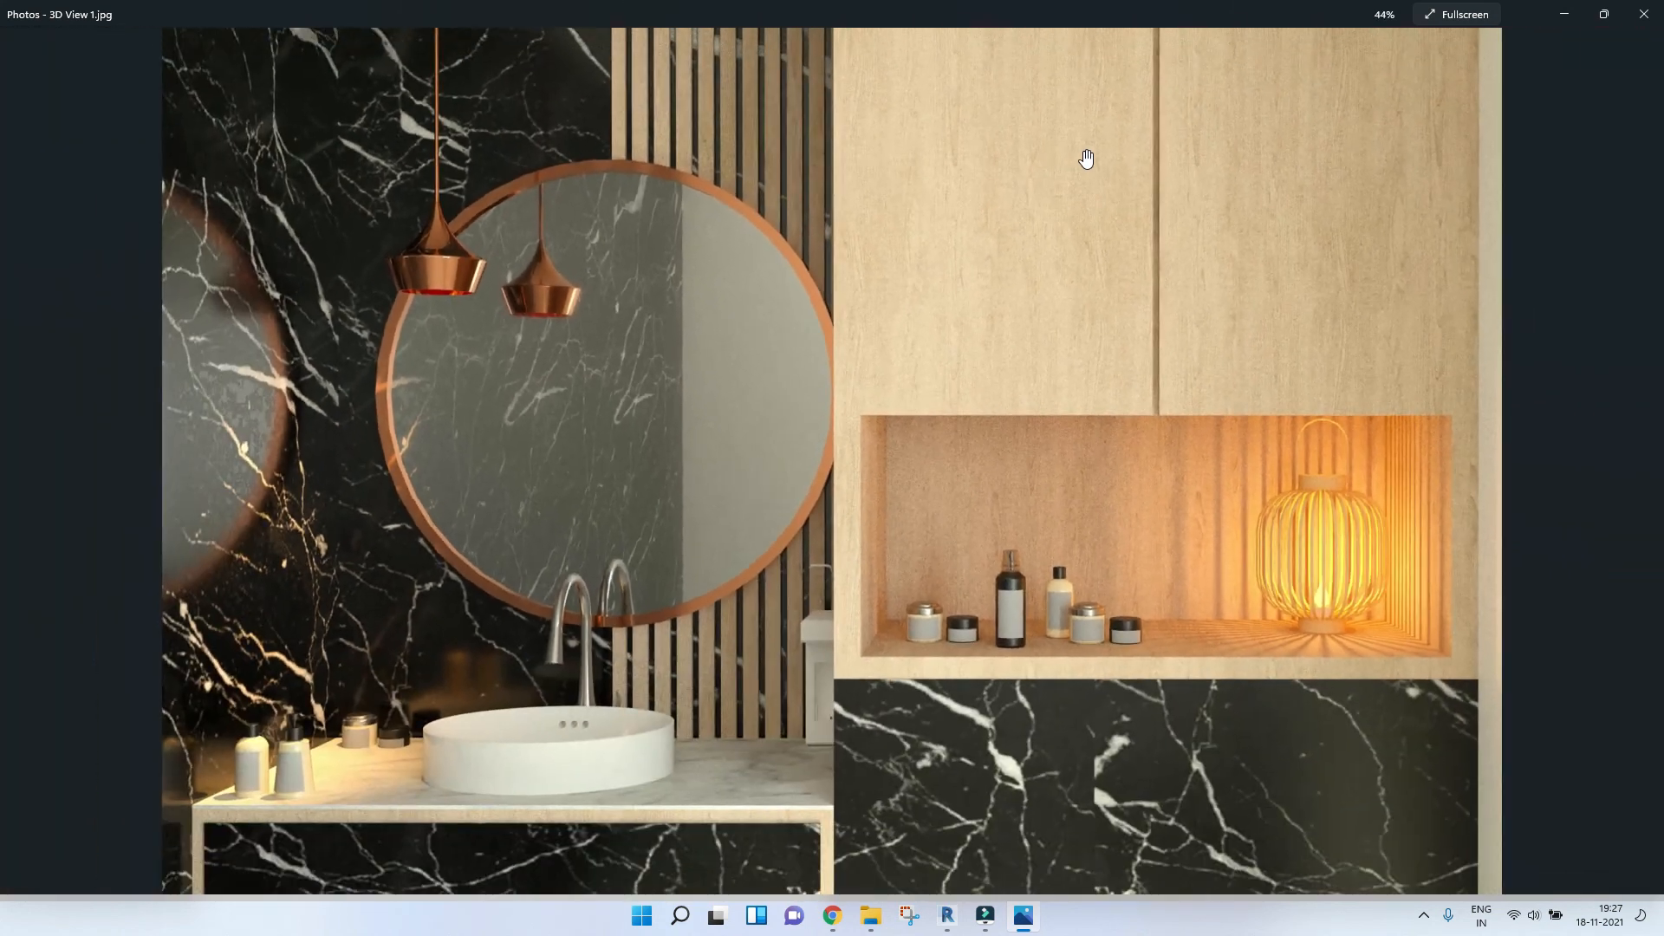
scroll(821, 372, down, 2)
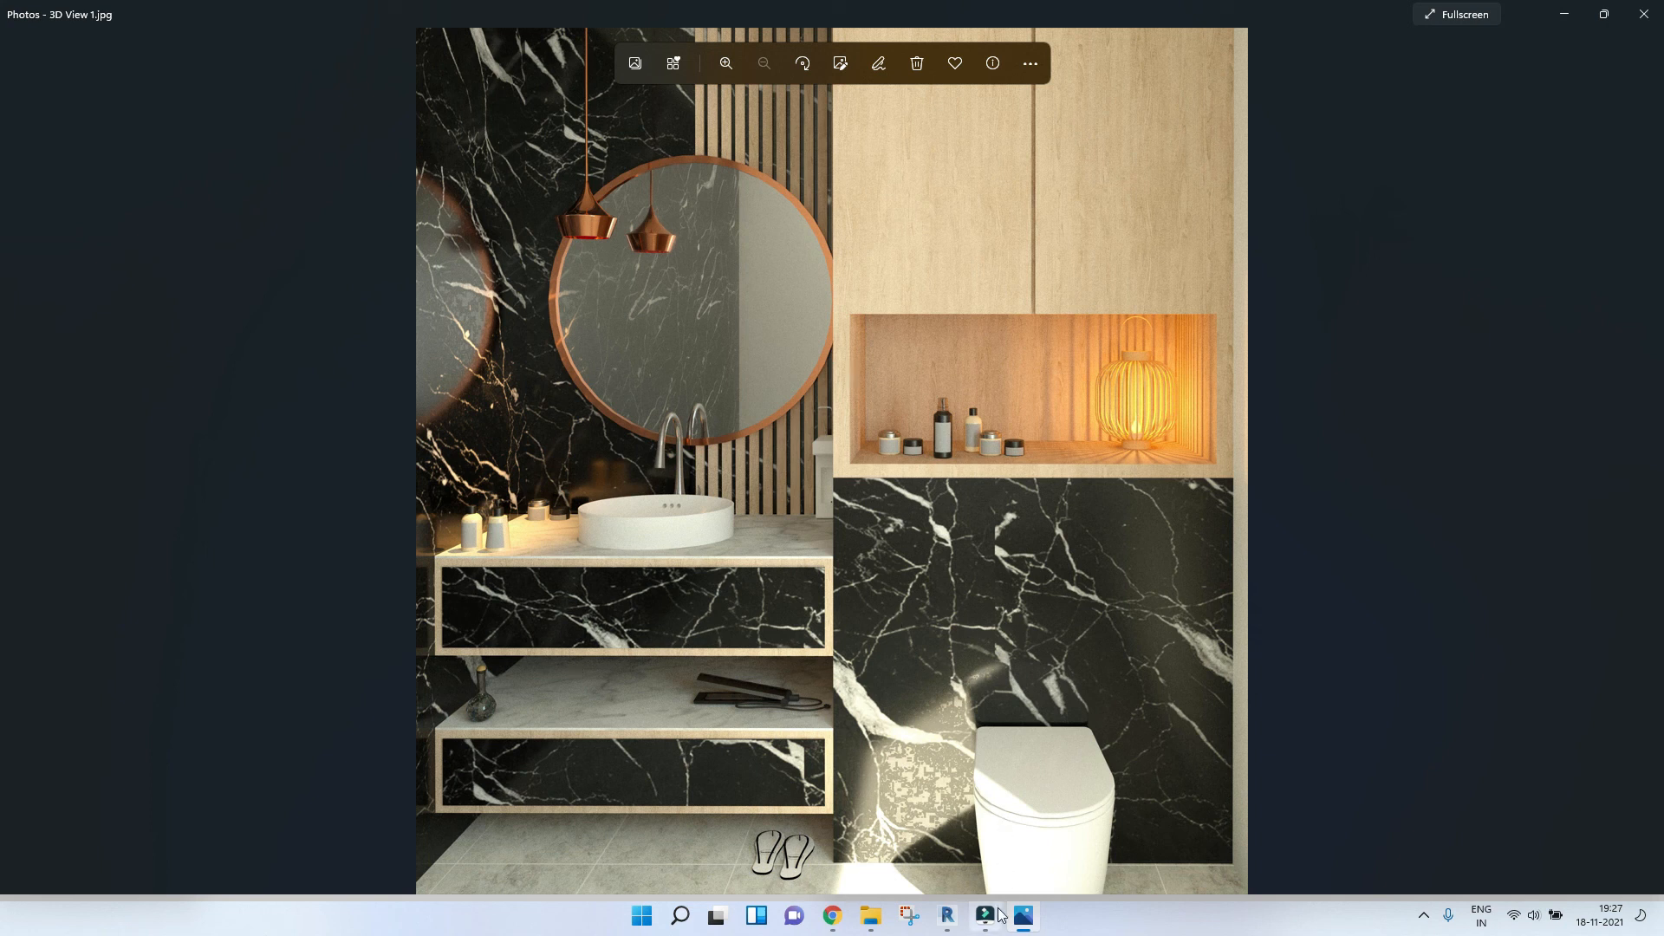
Switch back to Revit and view the draft rendering of 3D View 2.
click(947, 915)
middle_drag(955, 503, 954, 491)
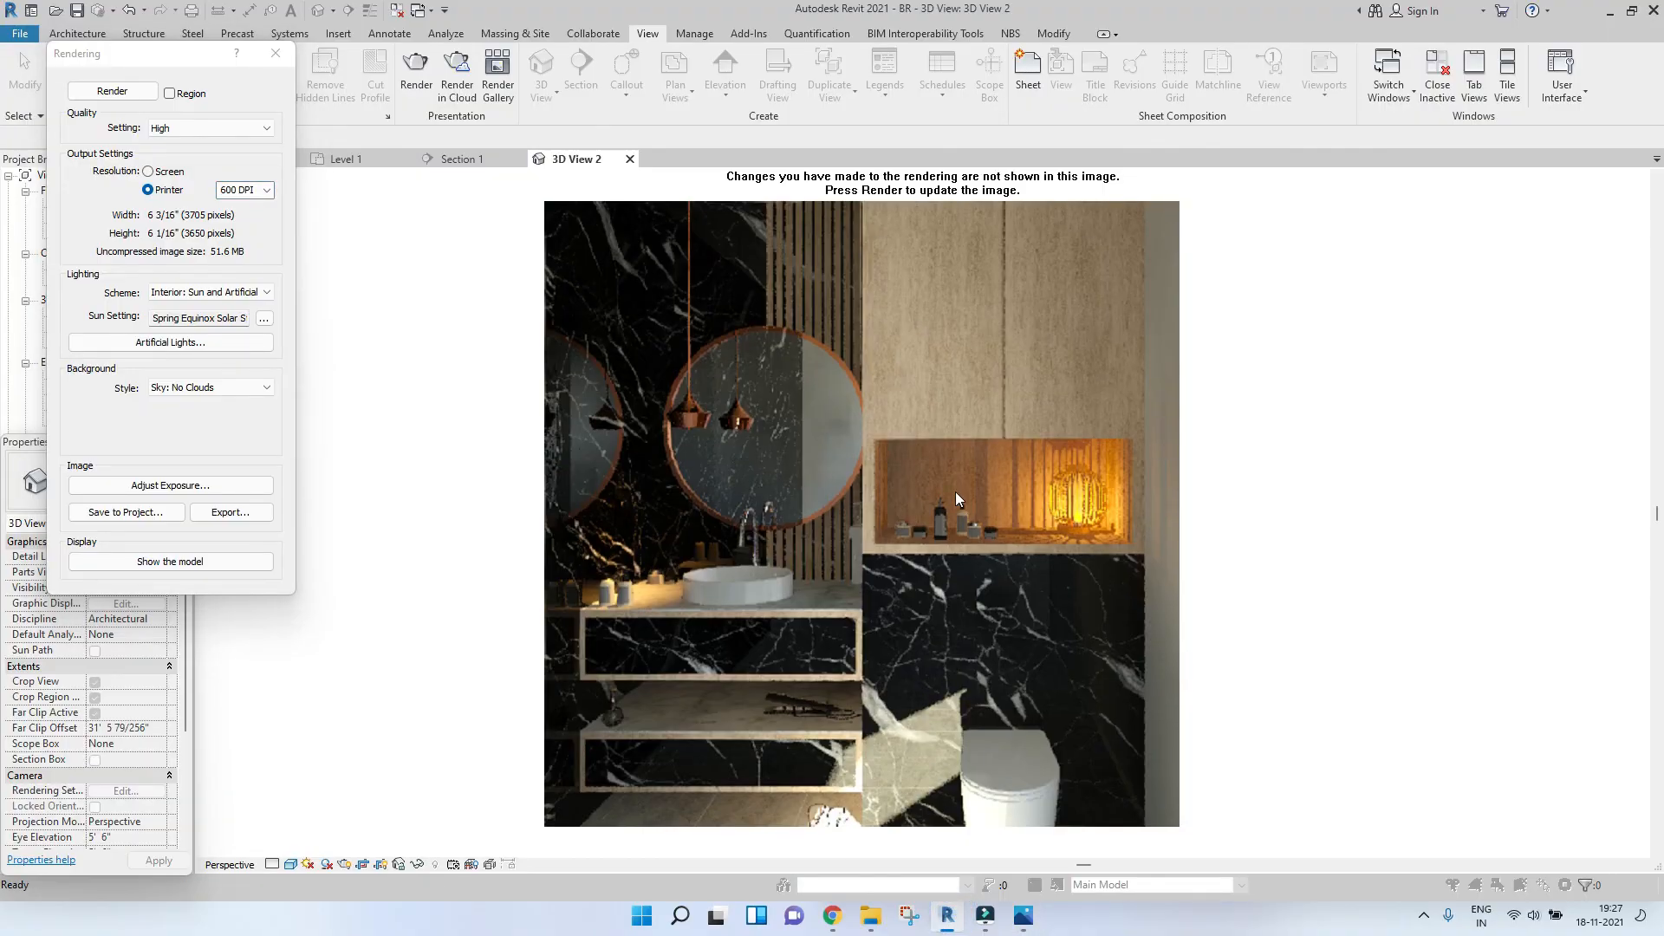